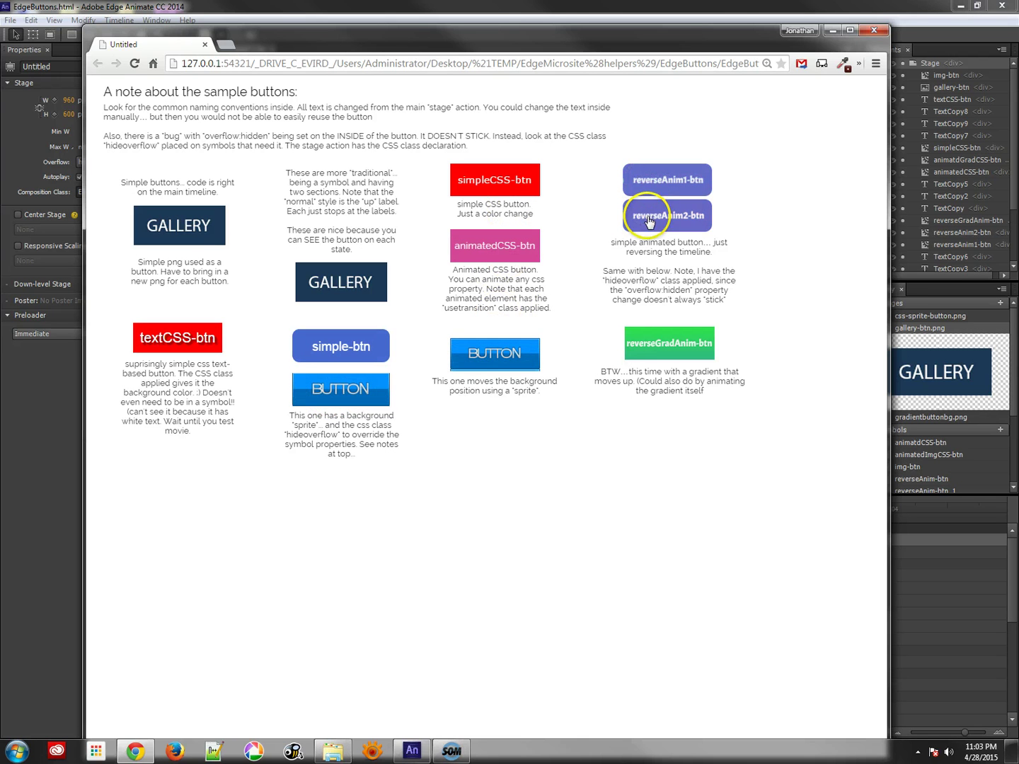
- Close the browser preview and set the cursor of the gallery-btn image on the main stage to pointer
click(877, 28)
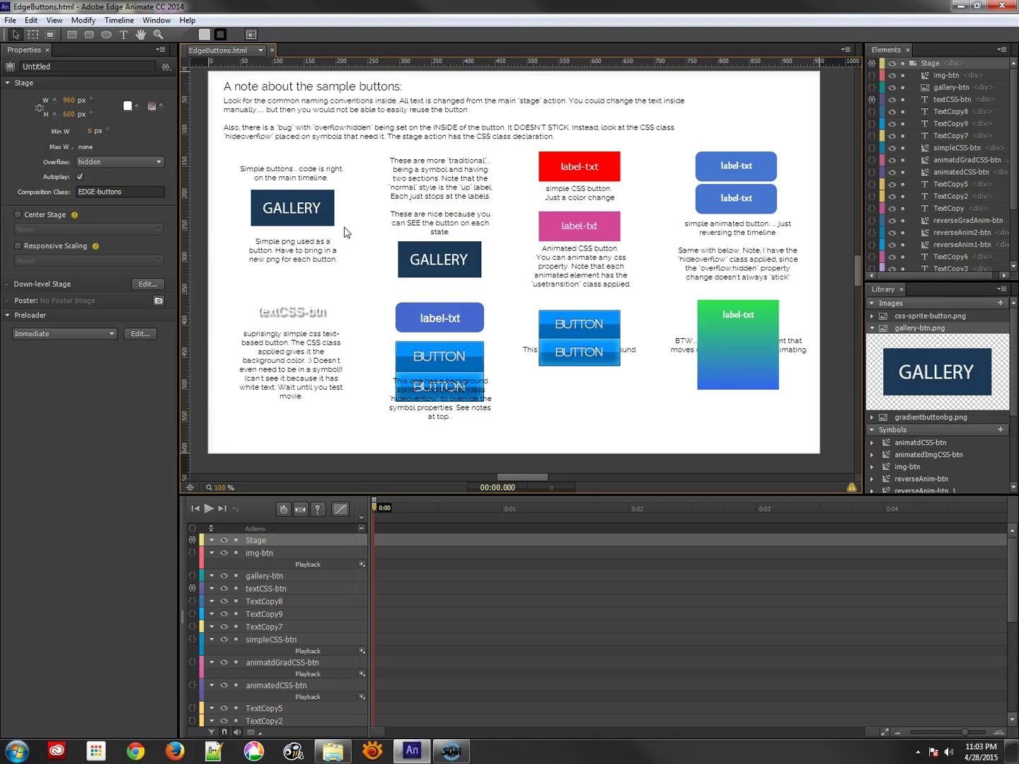
click(322, 208)
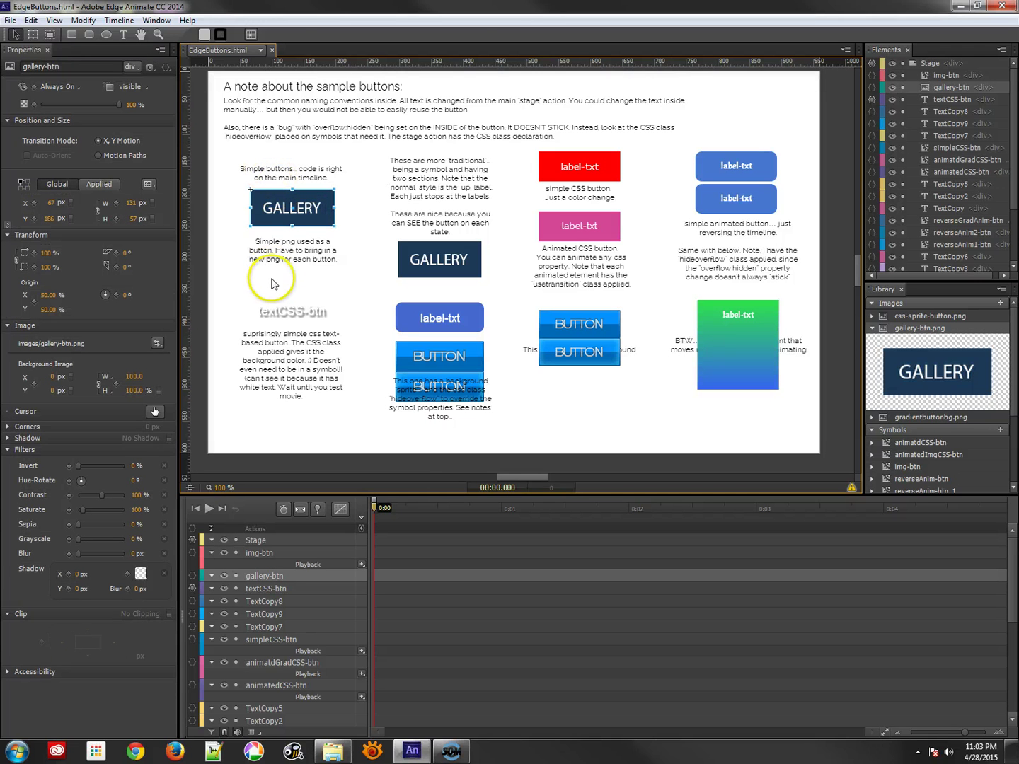
click(279, 210)
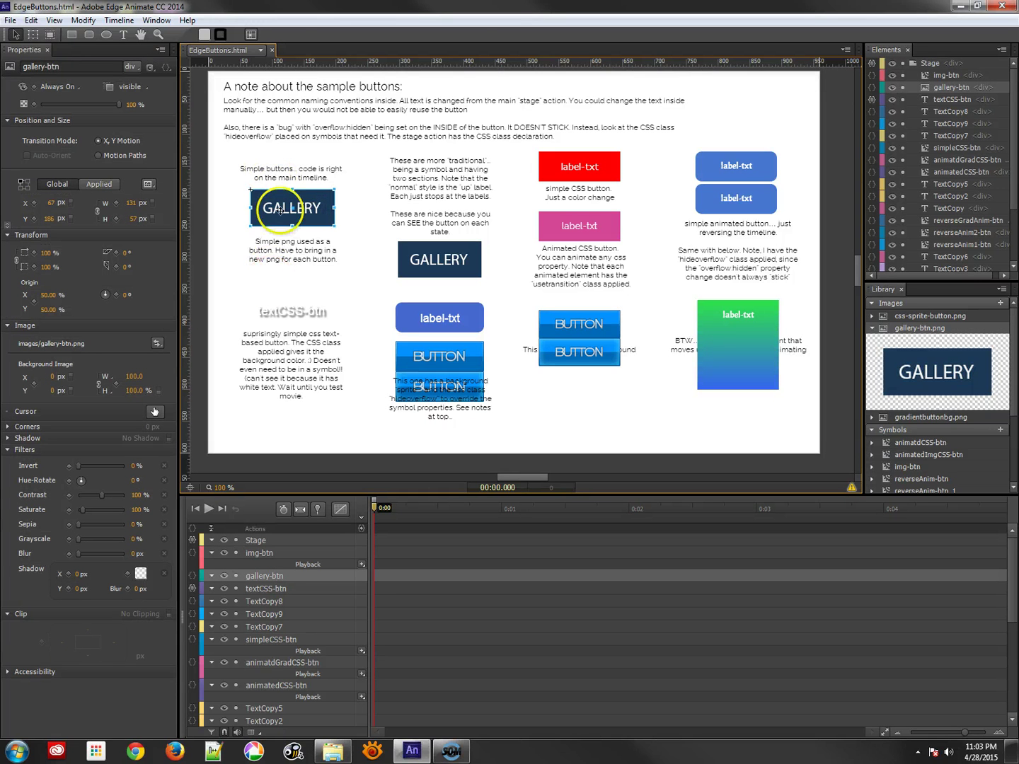
click(974, 357)
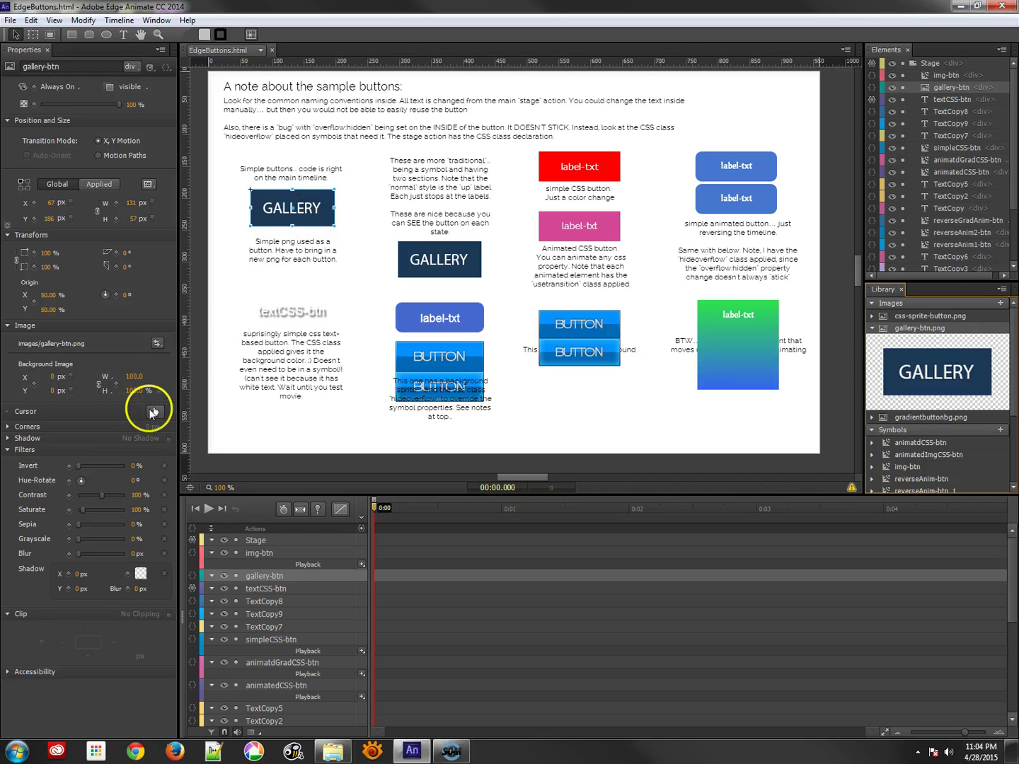
click(153, 412)
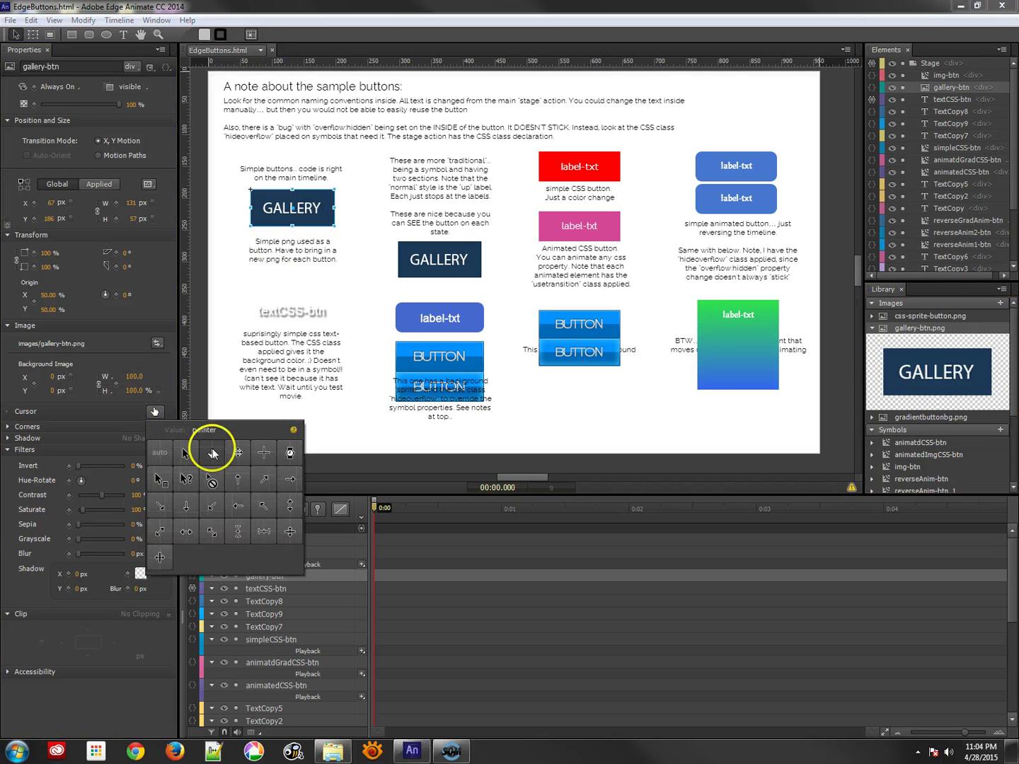
click(213, 450)
click(270, 239)
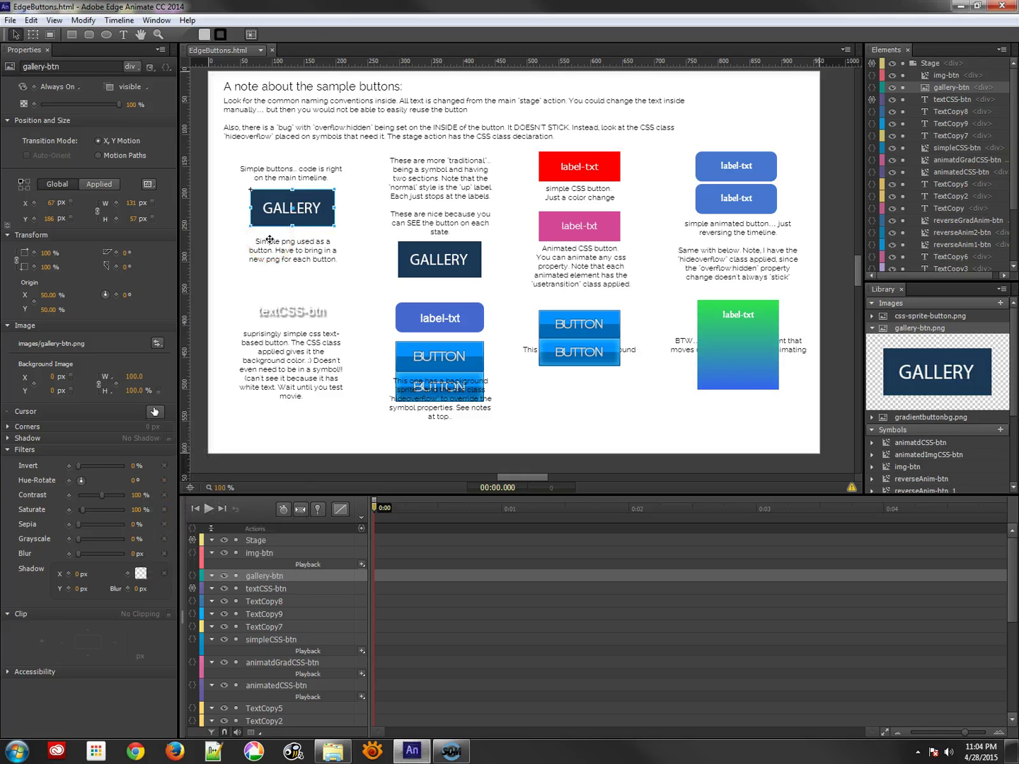
- Reveal the Accessibility title and tab index settings of the gallery-btn image
click(283, 313)
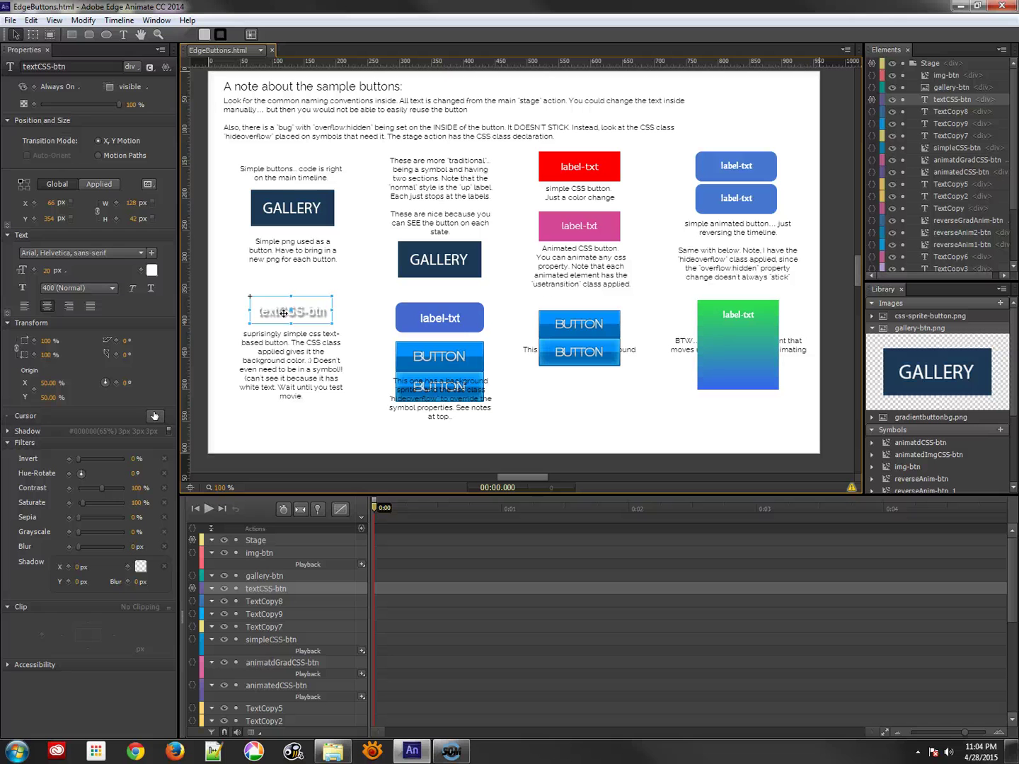
click(290, 208)
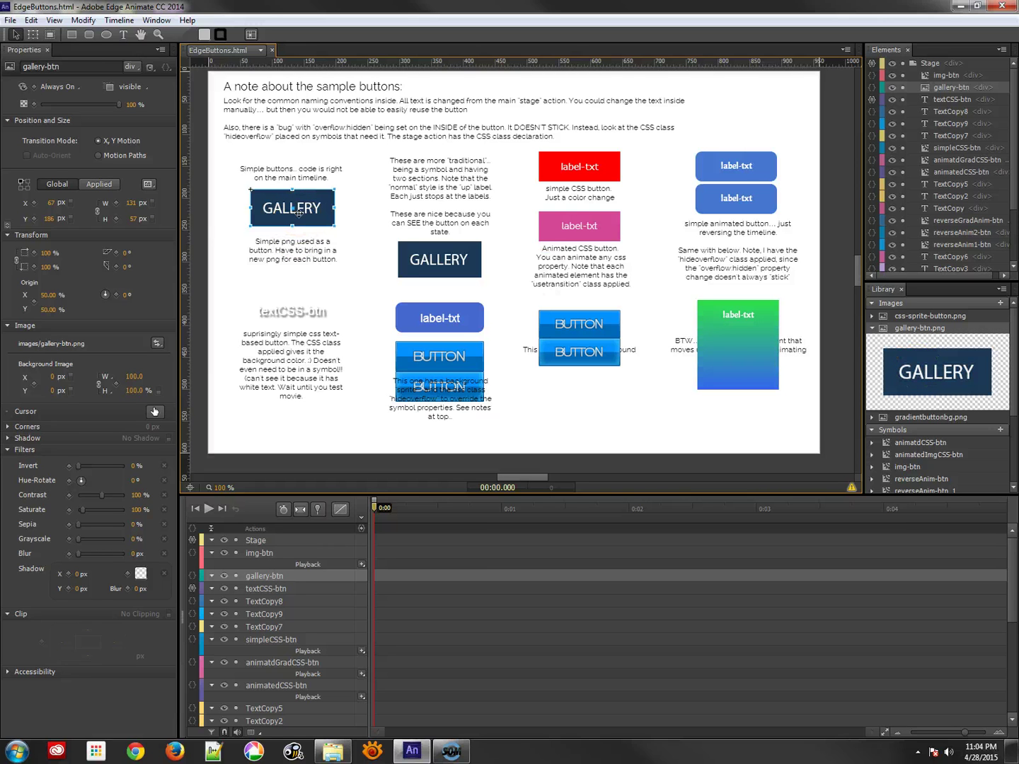
click(17, 674)
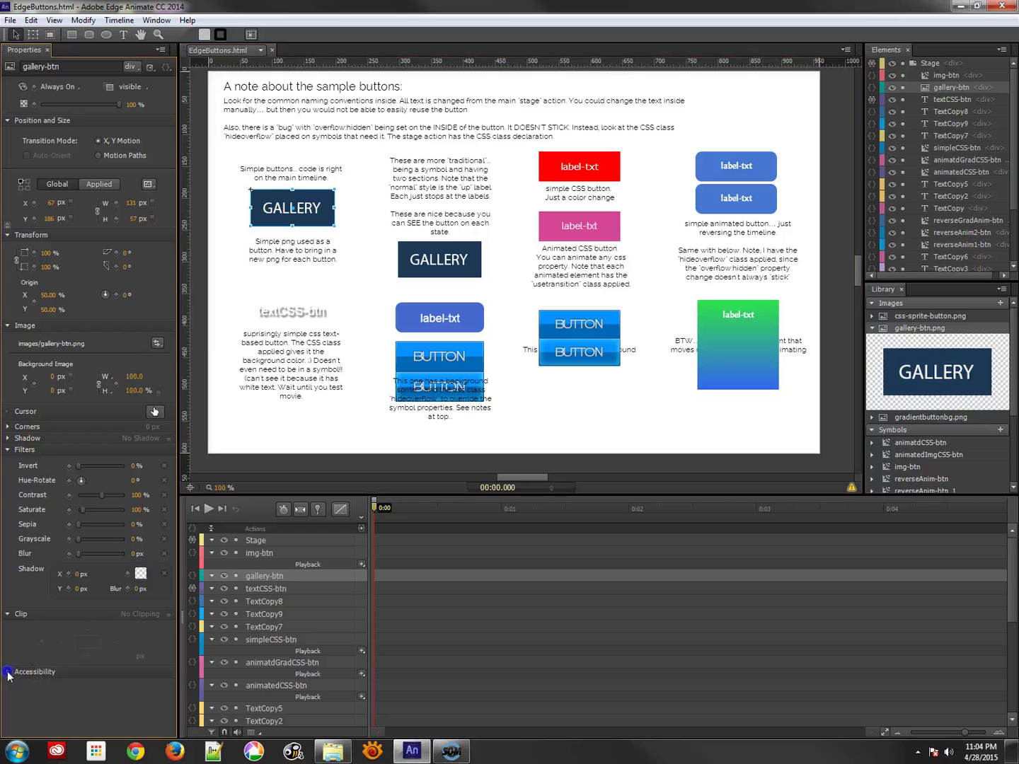
click(80, 688)
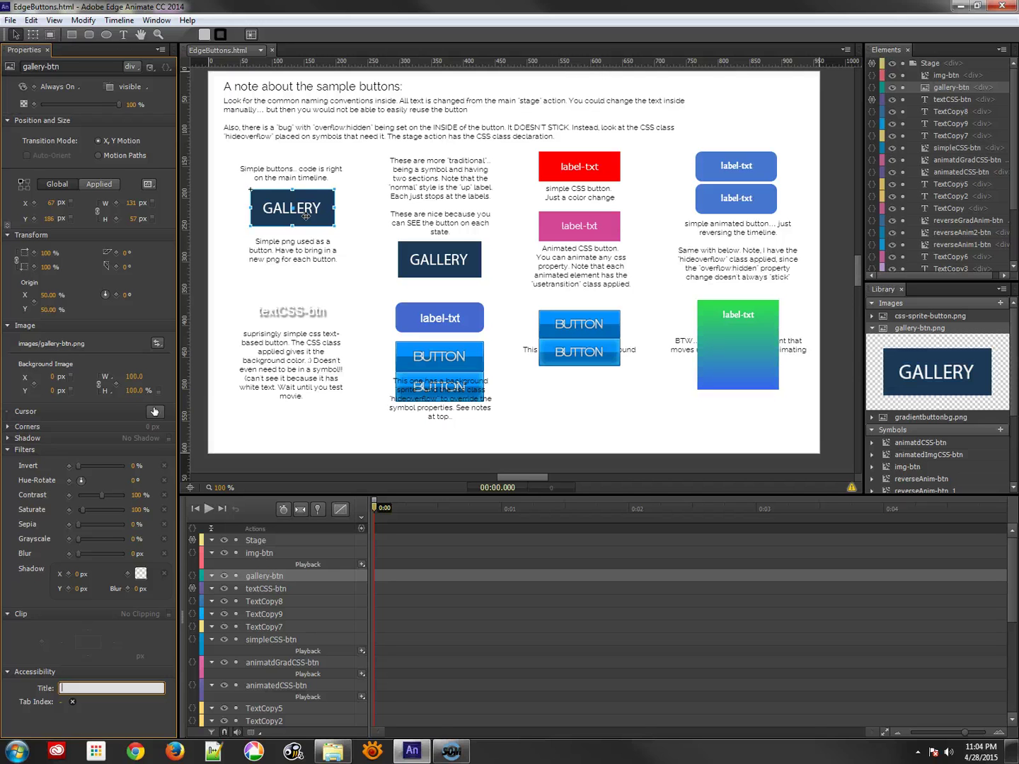
- Inspect the textCSS-btn element's font size and the CSS class assigned to it
click(303, 310)
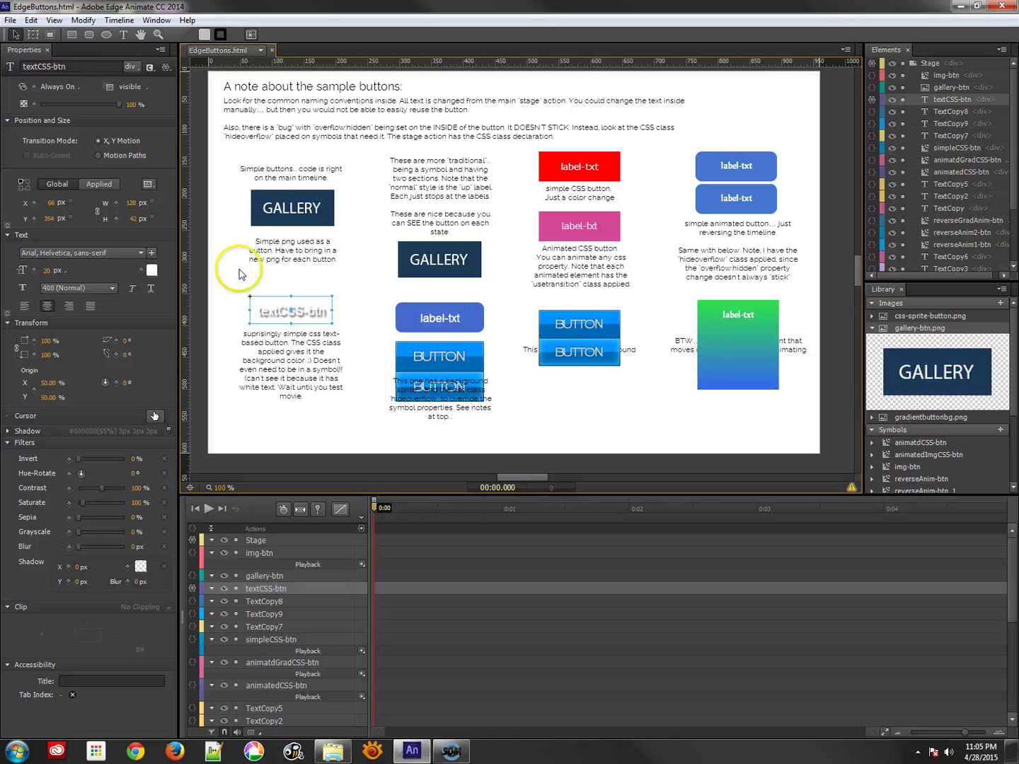
click(271, 309)
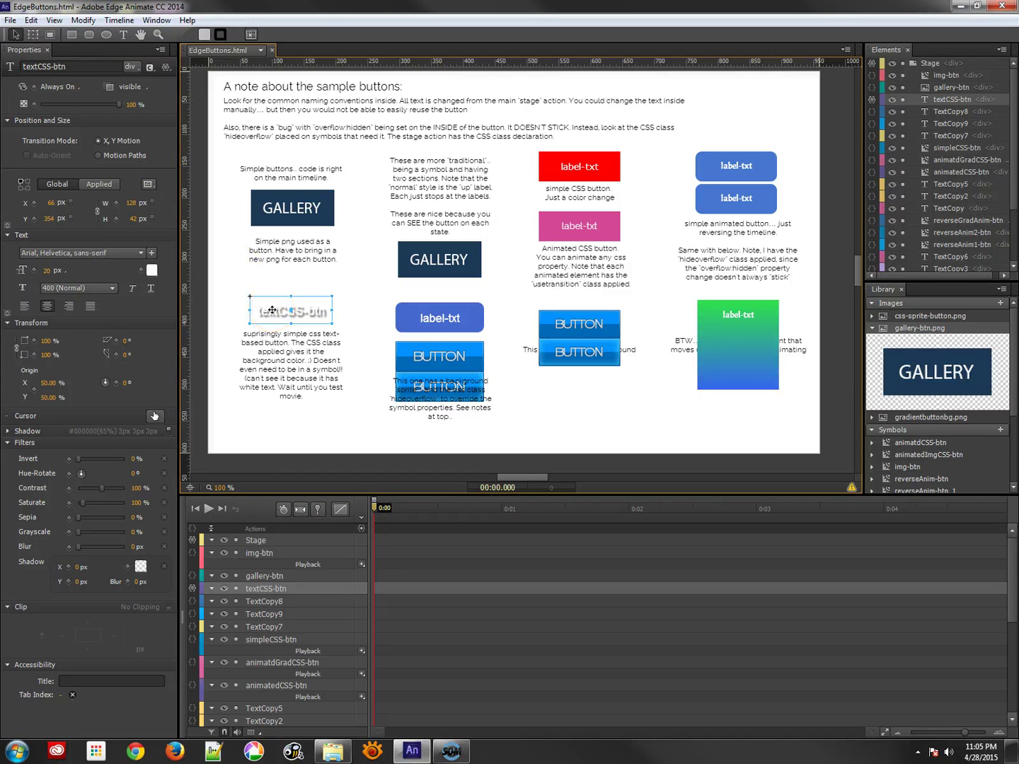
click(70, 271)
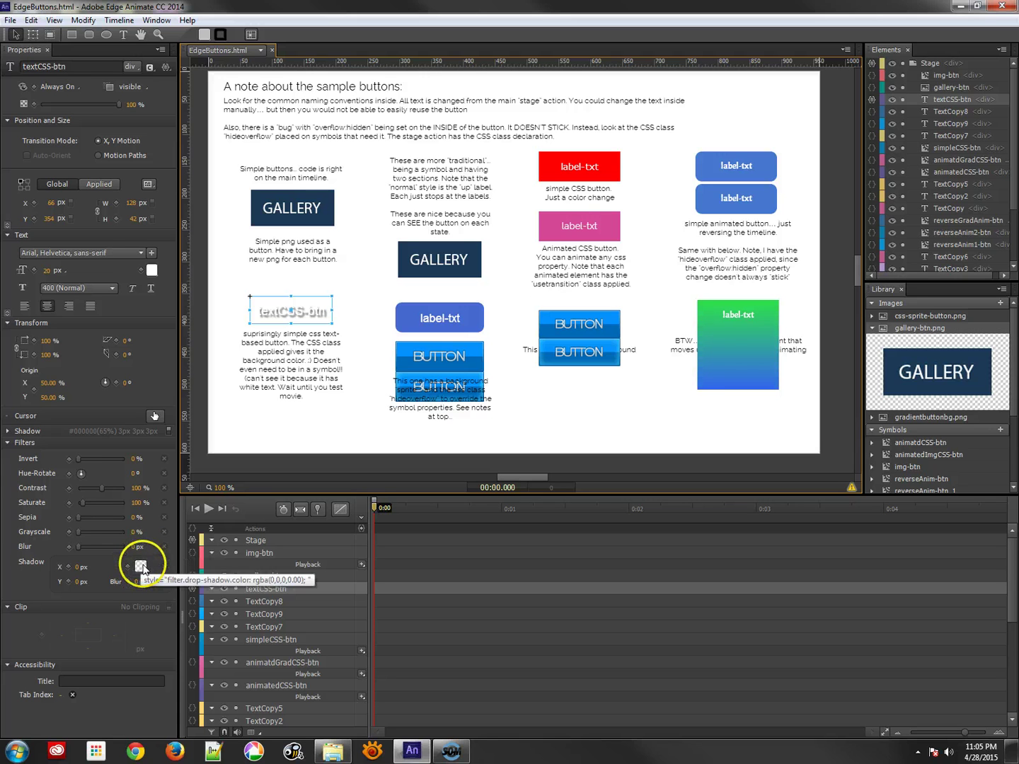
click(294, 312)
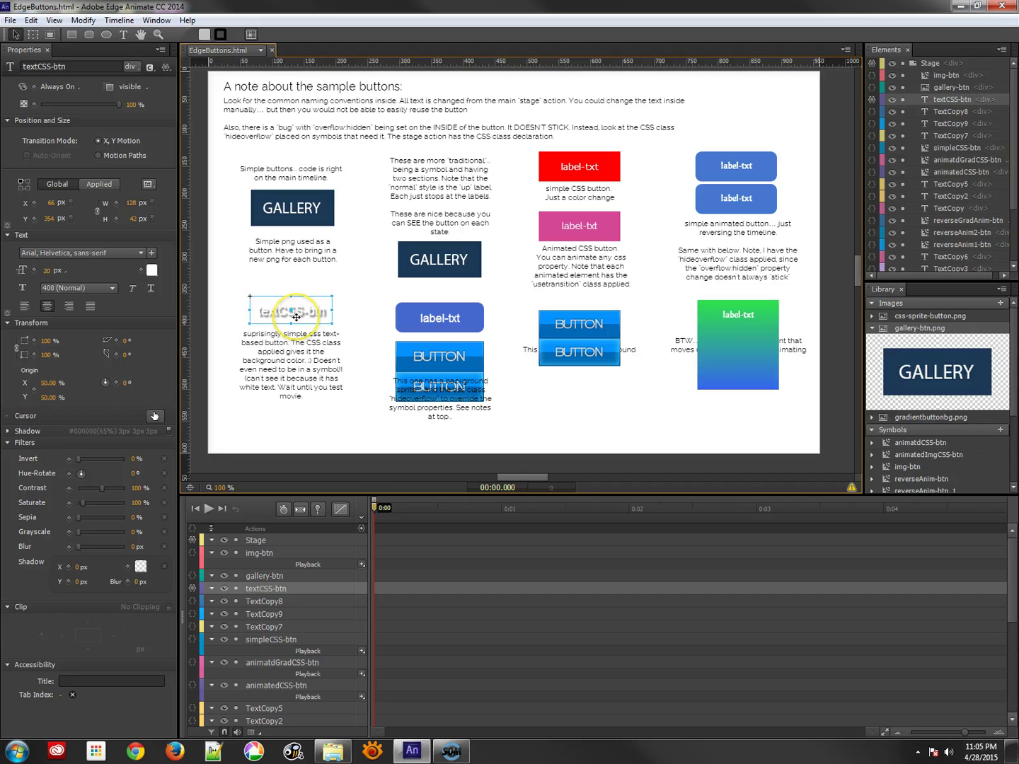
click(150, 67)
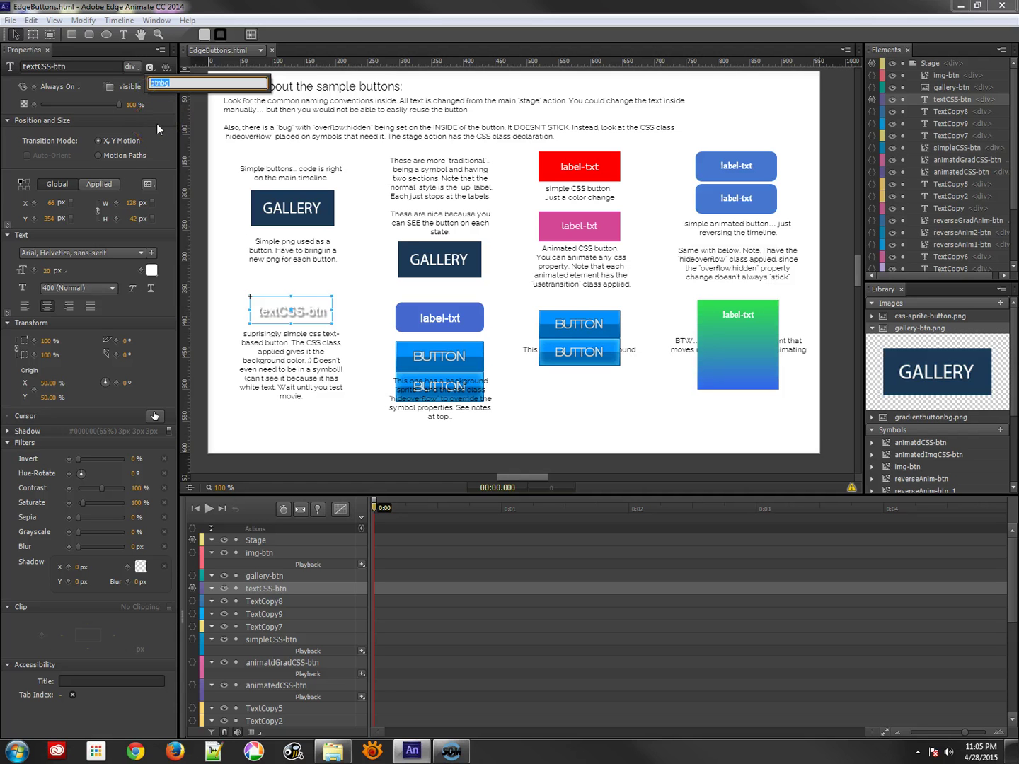
click(249, 285)
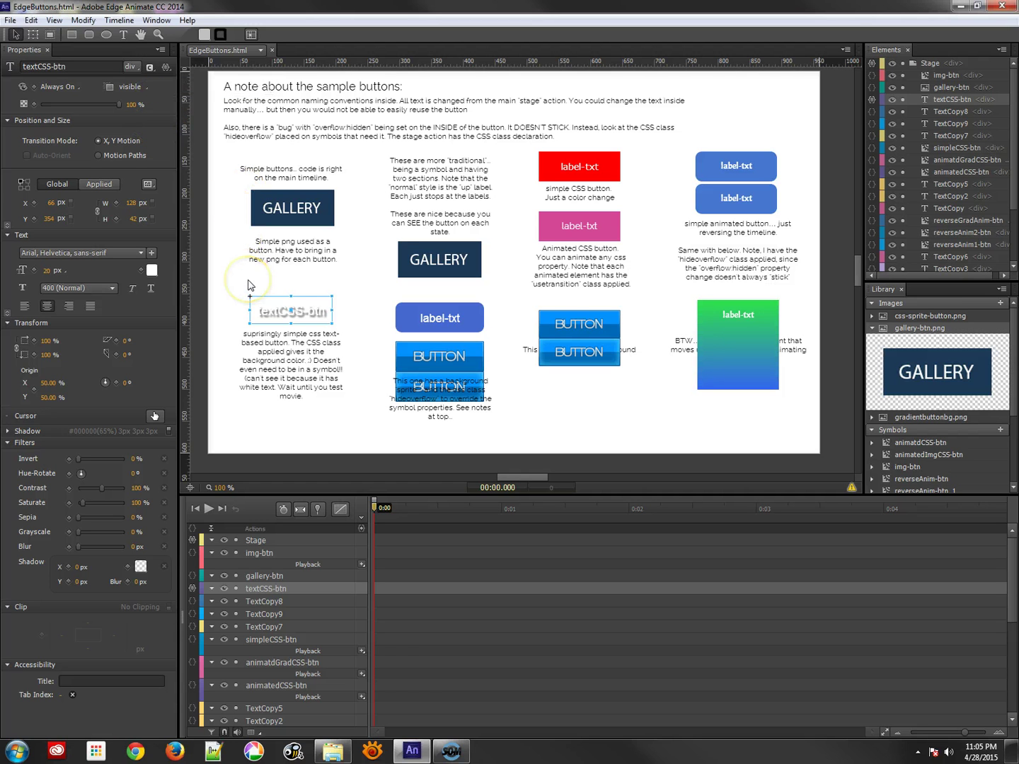
- Examine the Stage's compositionReady code that sets the textCSS-btn label and the .btnbg background color, then close the code window
click(196, 543)
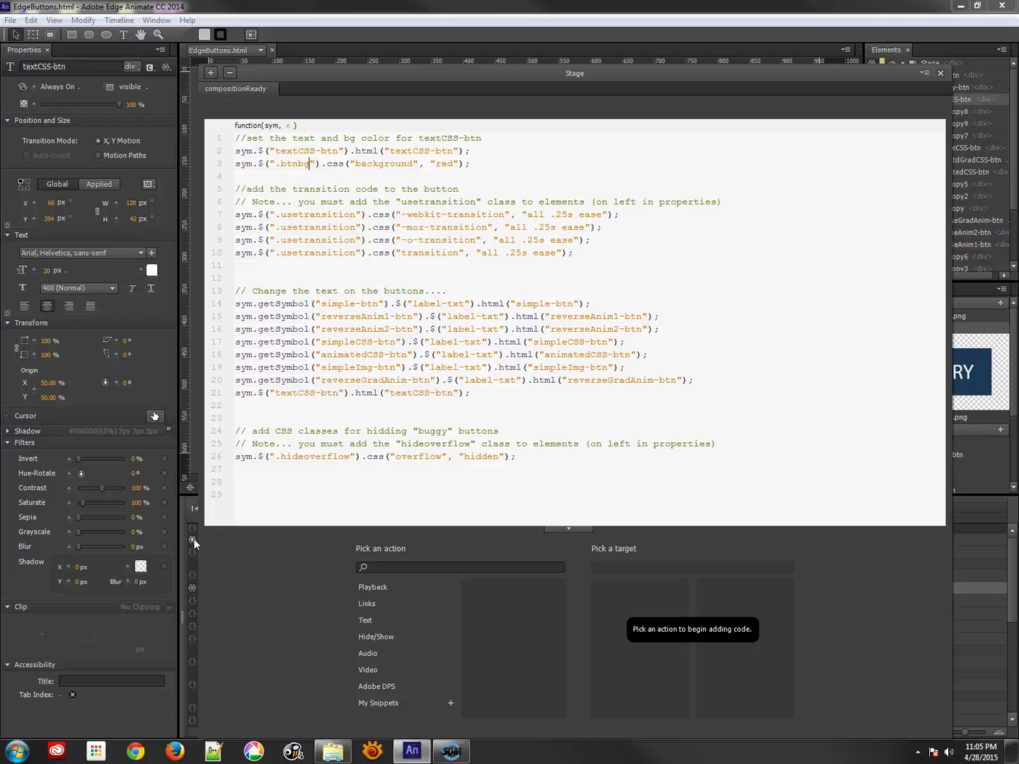
click(238, 150)
drag(237, 150, 475, 151)
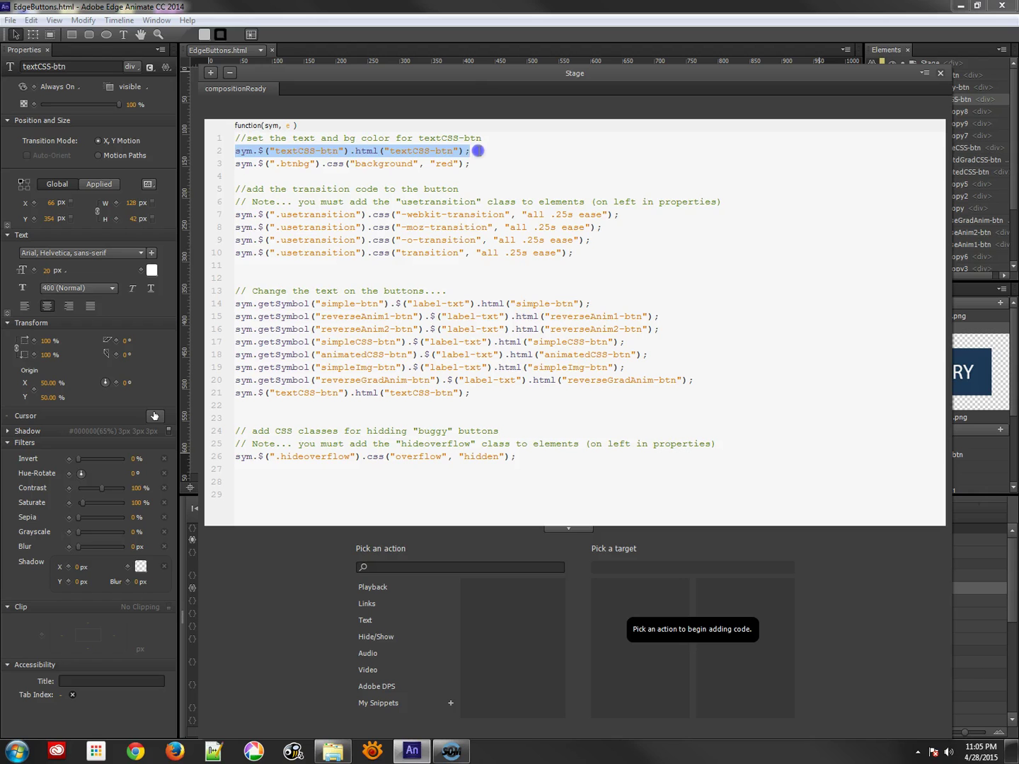
drag(391, 151, 454, 150)
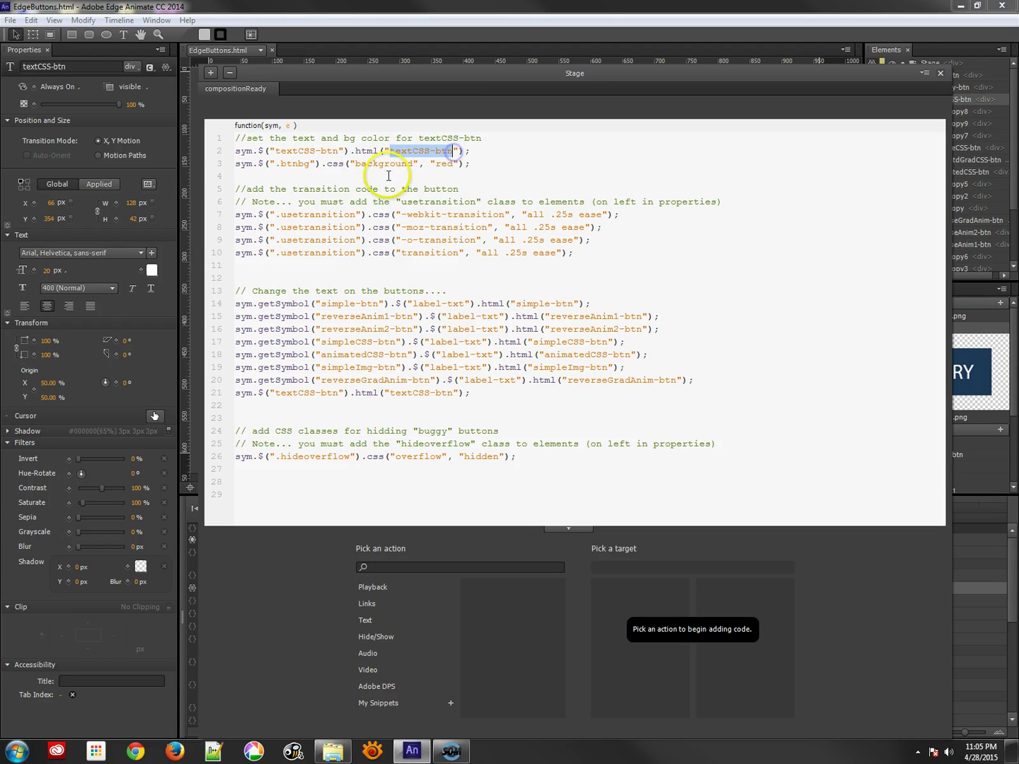
click(277, 163)
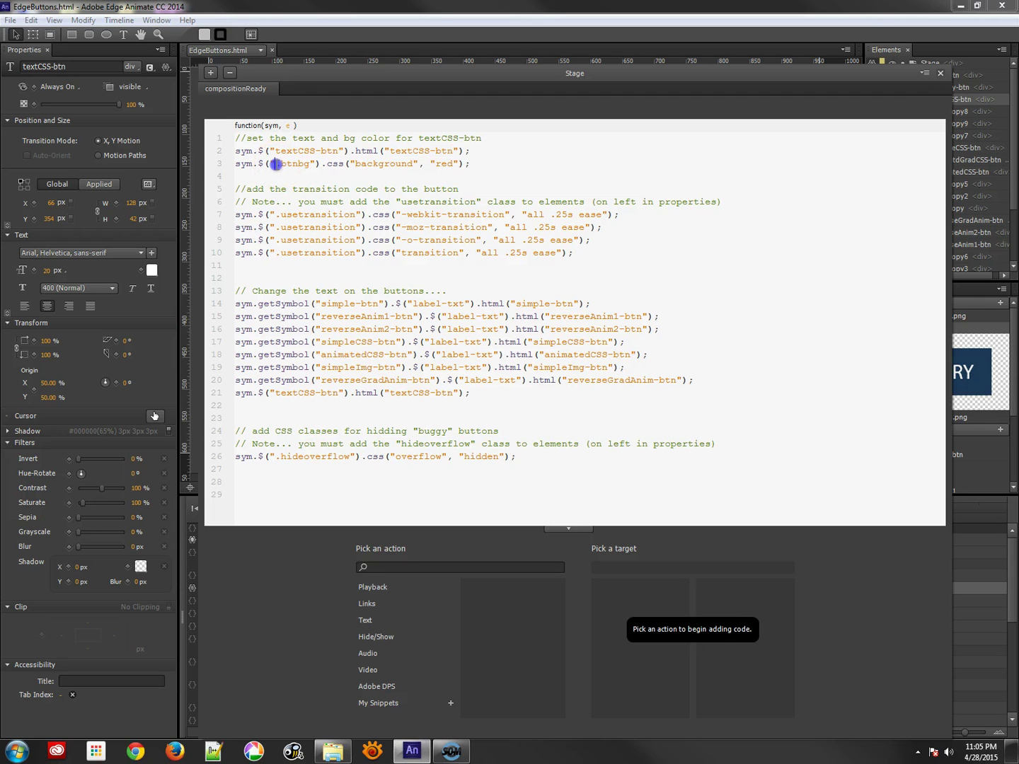
text(.)
drag(275, 164, 309, 164)
click(277, 163)
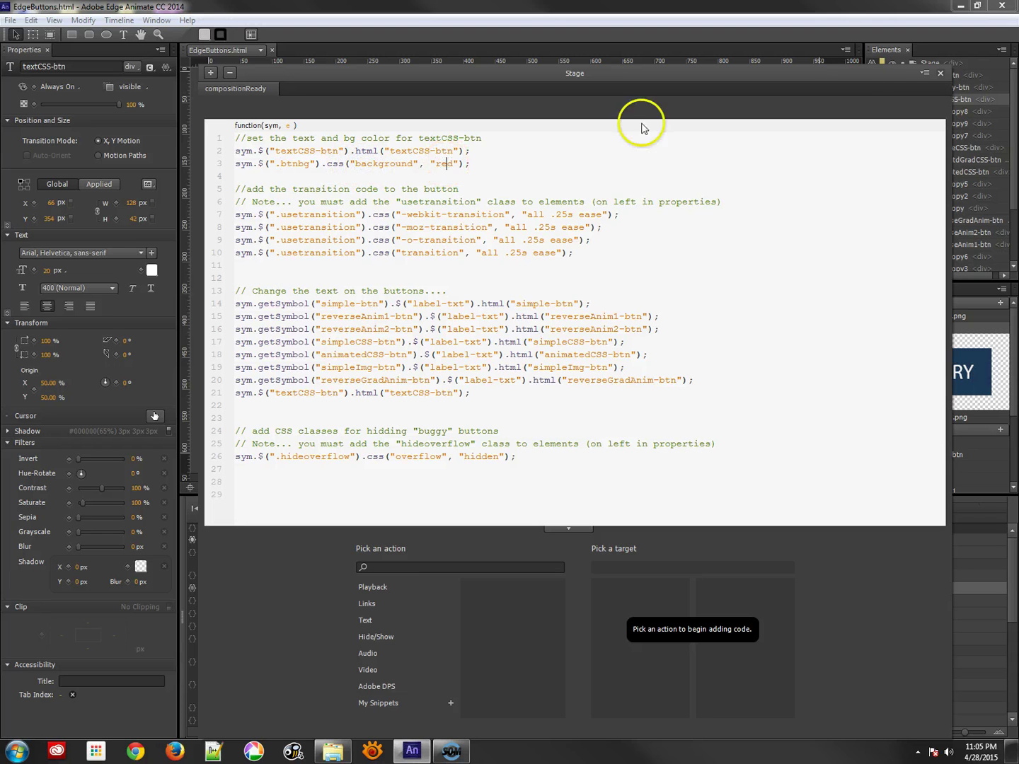
click(939, 73)
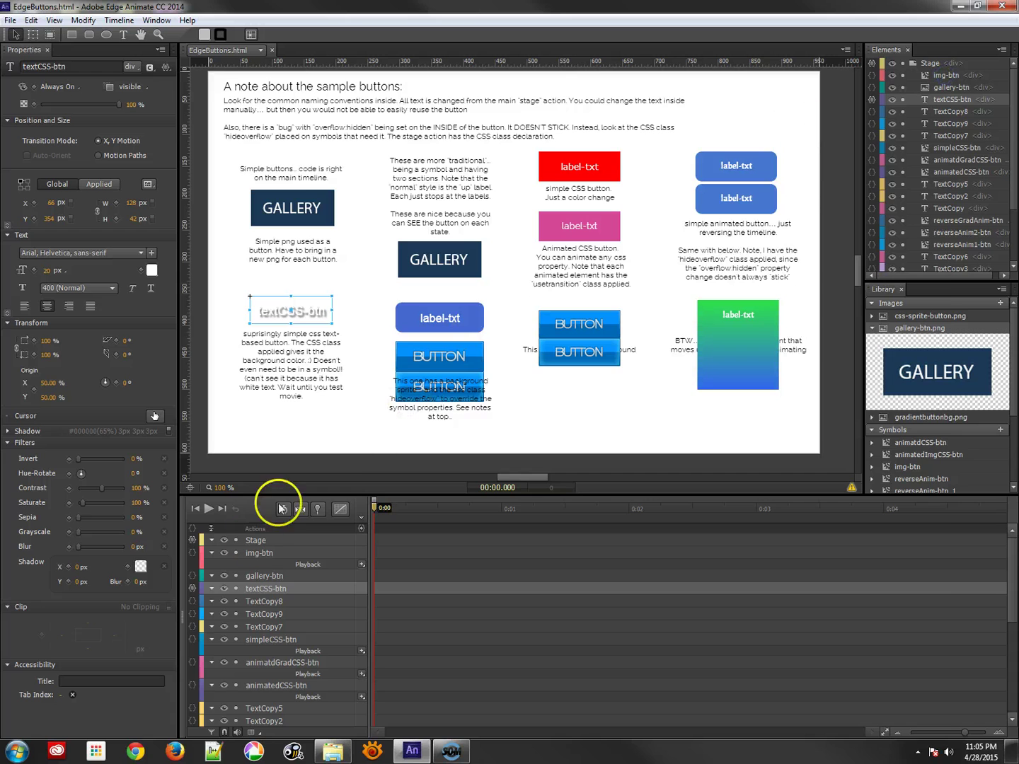
- Review the background color code in the mouseout and mouseover actions of textCSS-btn
click(194, 589)
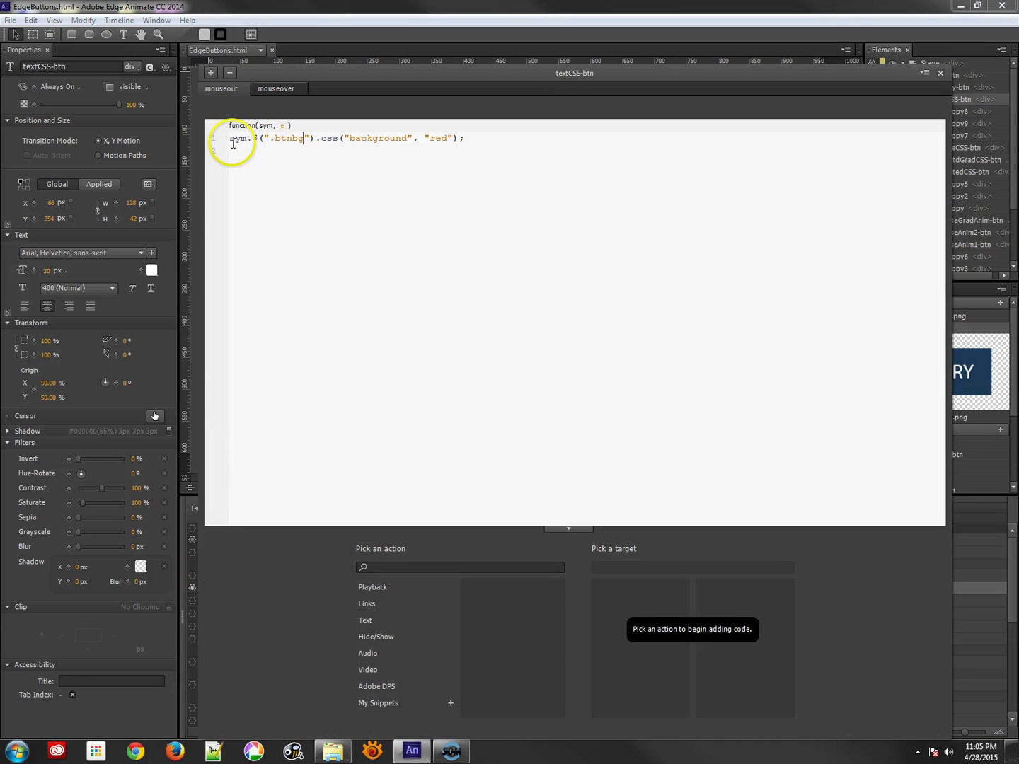
click(304, 139)
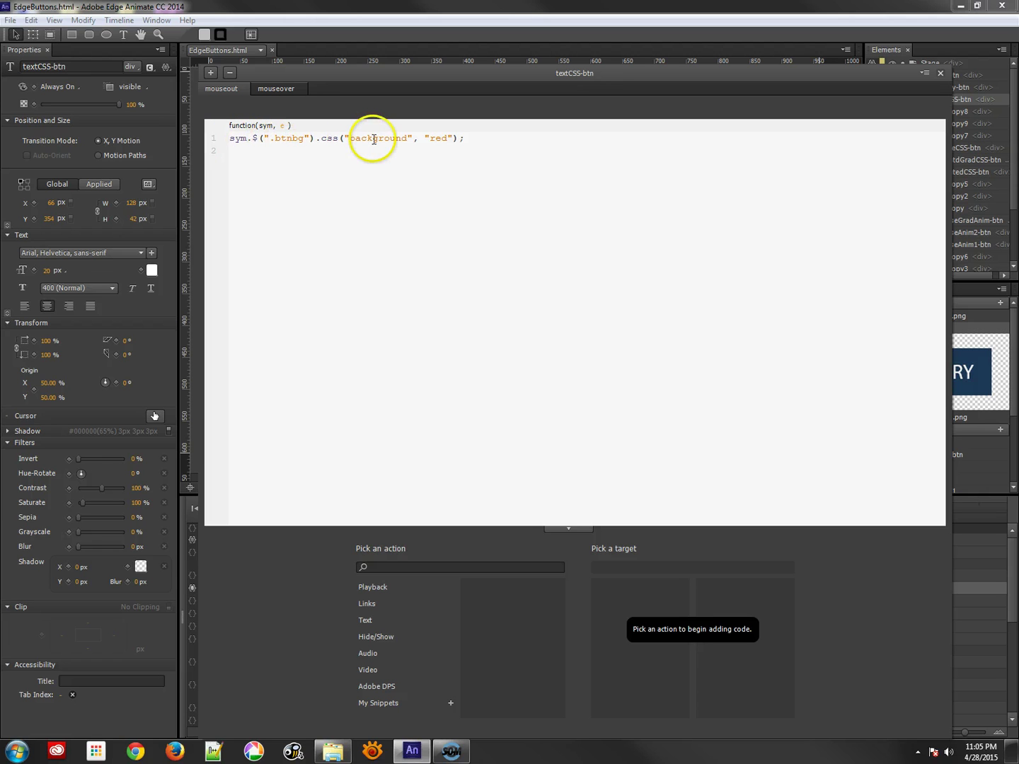
click(270, 89)
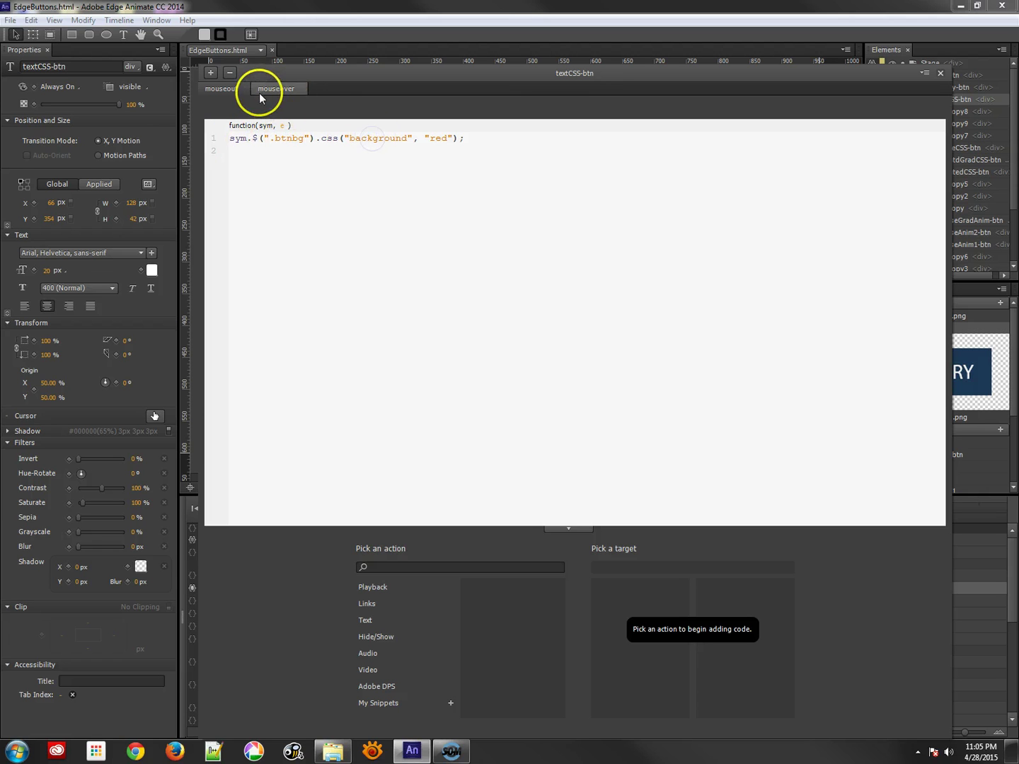
double_click(306, 138)
click(383, 138)
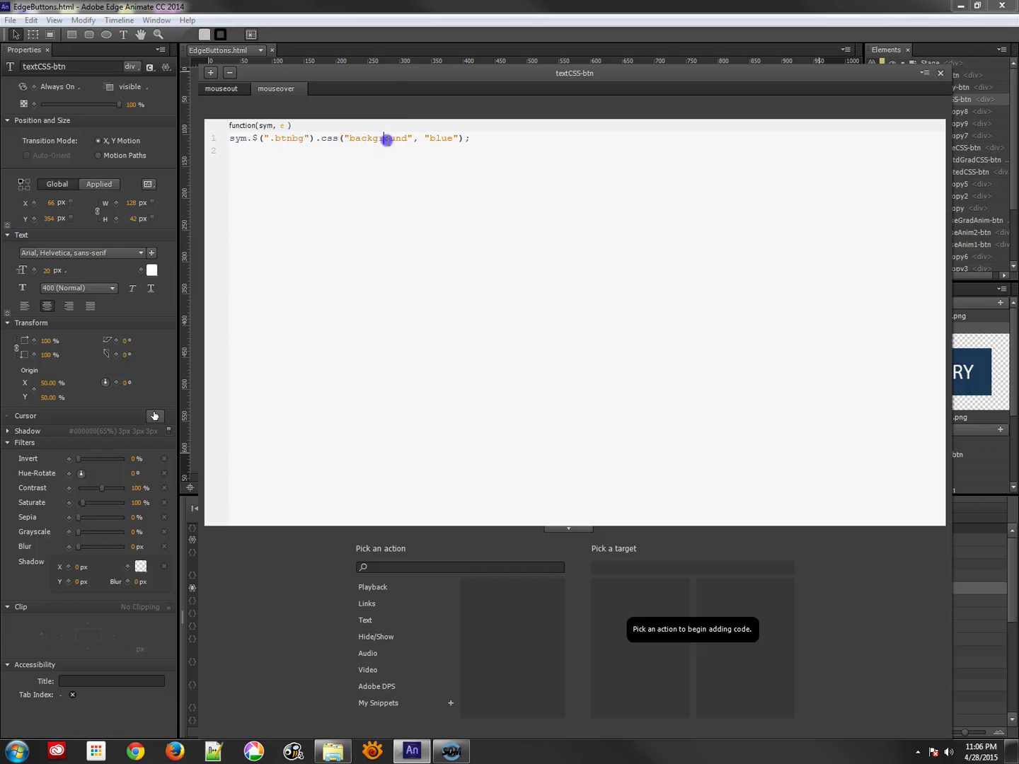
click(220, 88)
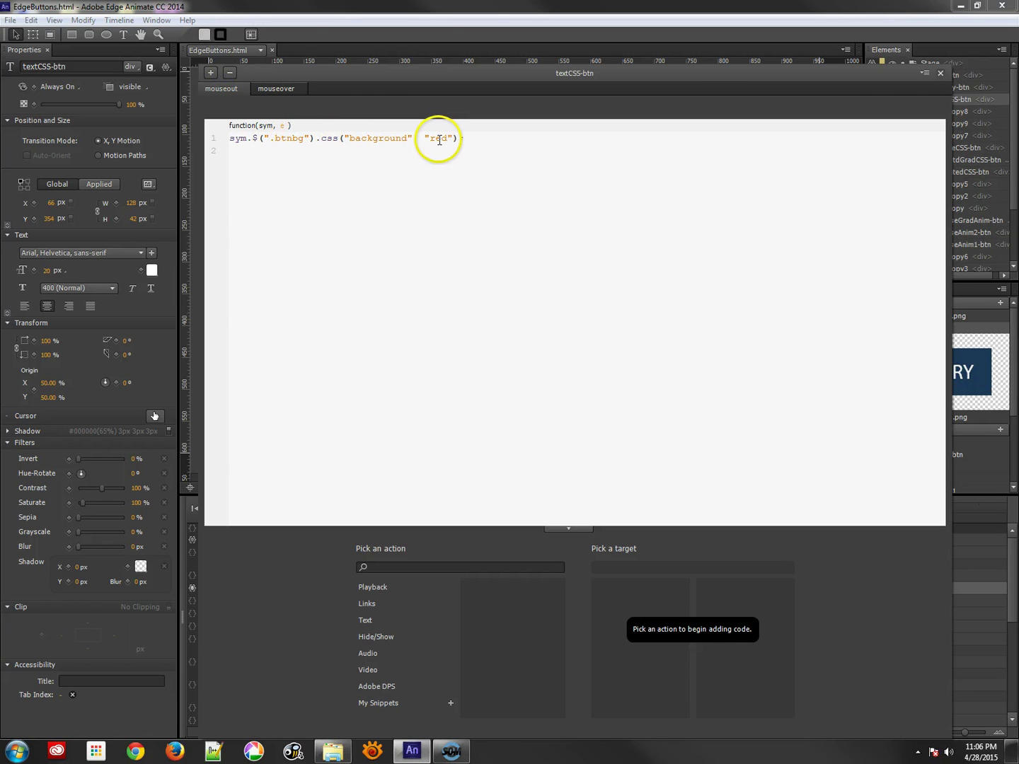
click(940, 73)
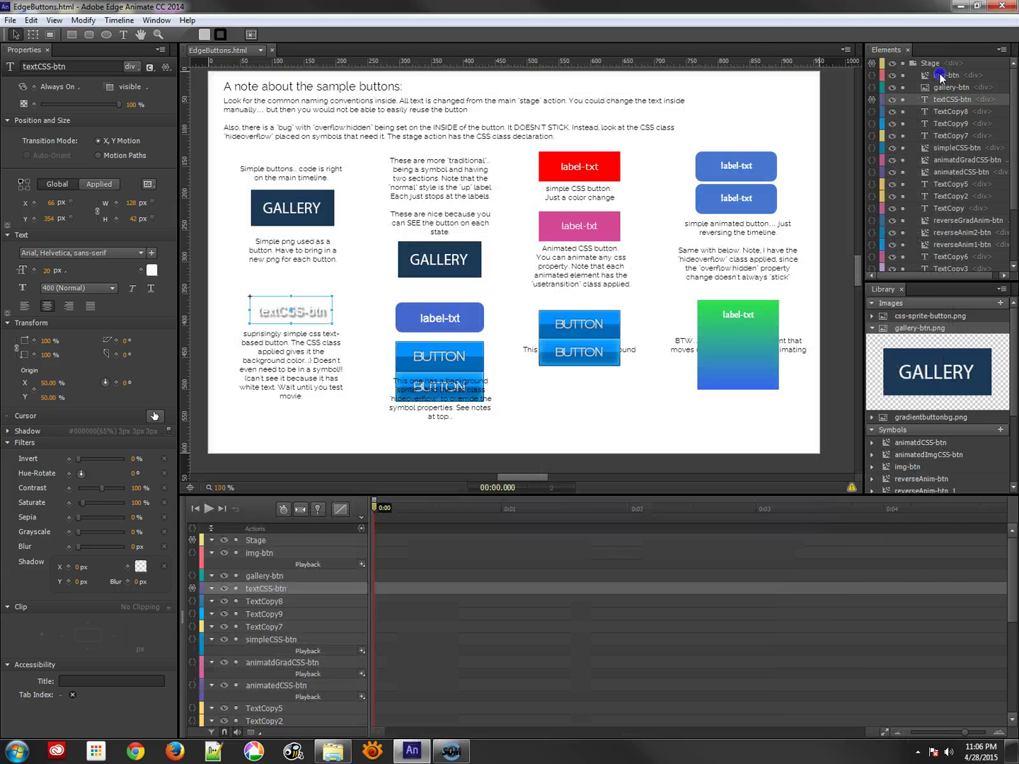
- Preview the composition in the browser to check the sample buttons, and close the preview
click(368, 302)
key(ctrl+Return)
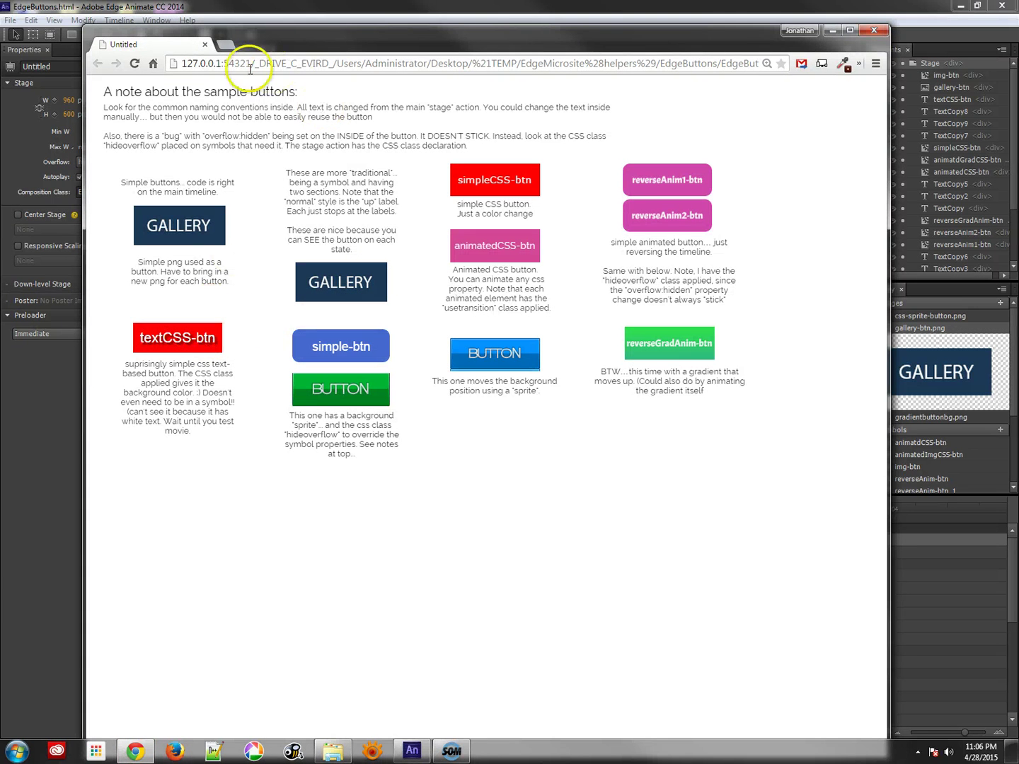
click(204, 44)
- Expand the extra text settings of textCSS-btn and set its line height to 39 px
click(321, 311)
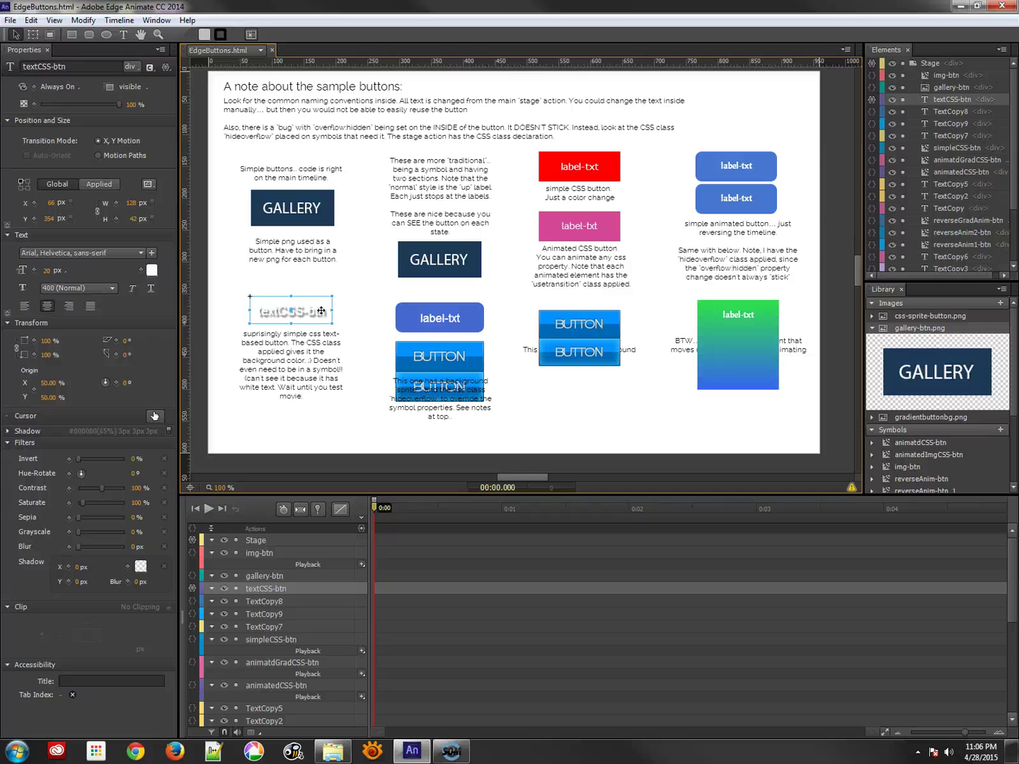
click(316, 313)
click(7, 314)
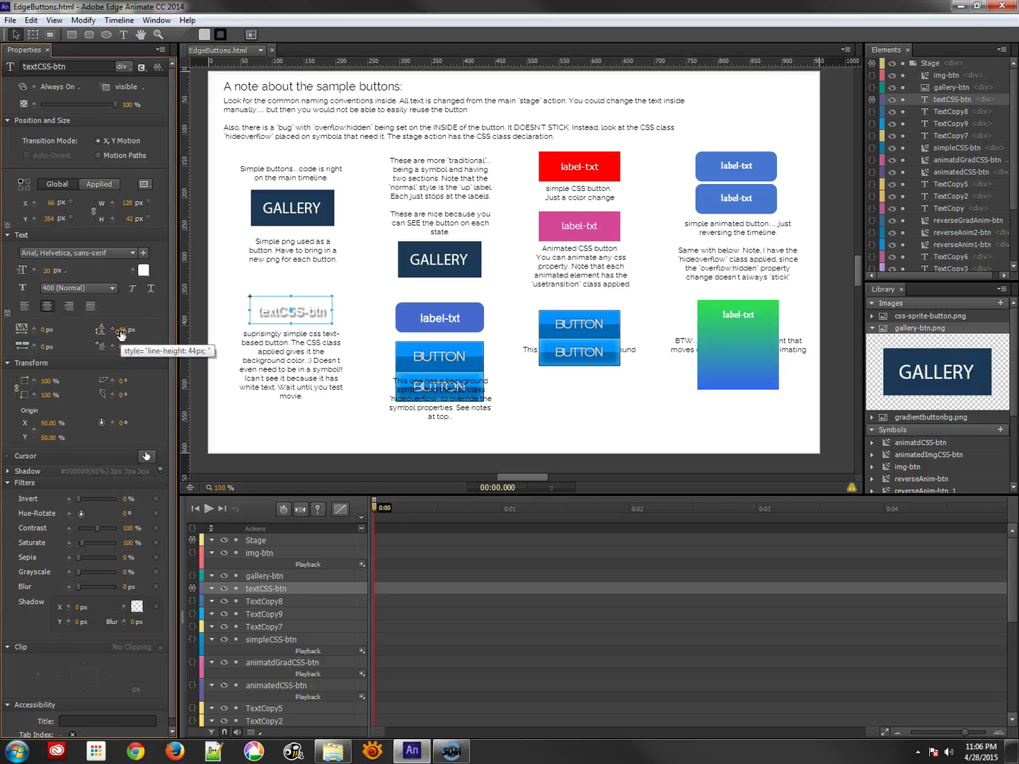
drag(122, 332, 183, 349)
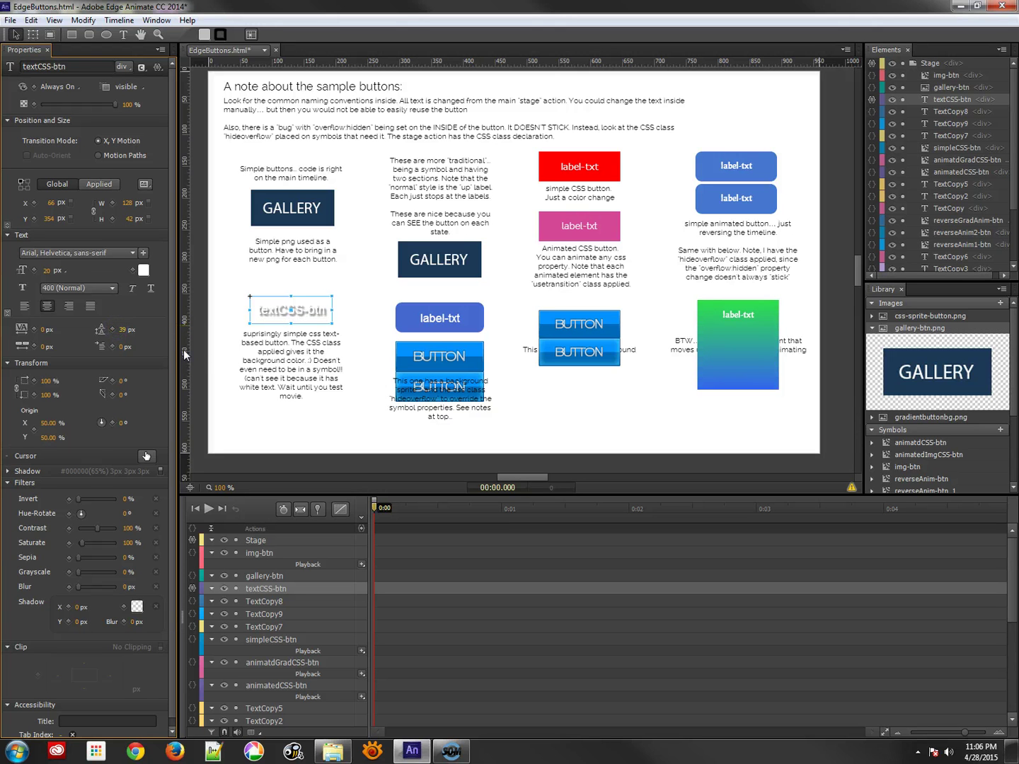
- Open the img-btn symbol, the GALLERY button in the second column, for editing
click(440, 259)
click(444, 296)
click(443, 353)
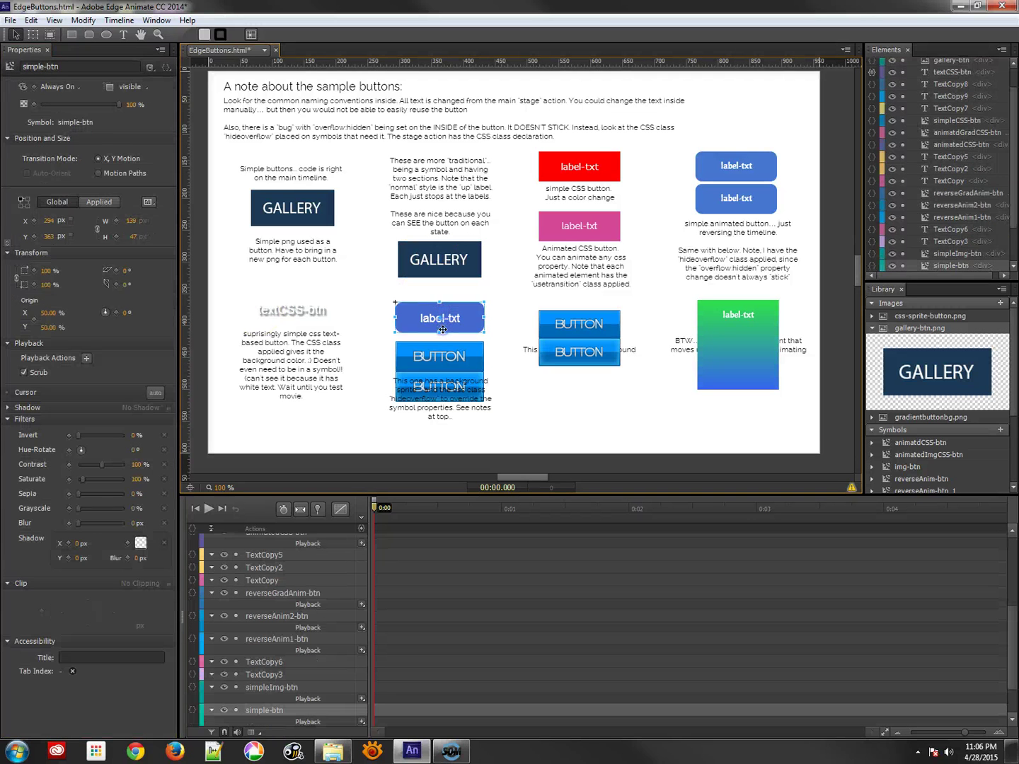
click(440, 259)
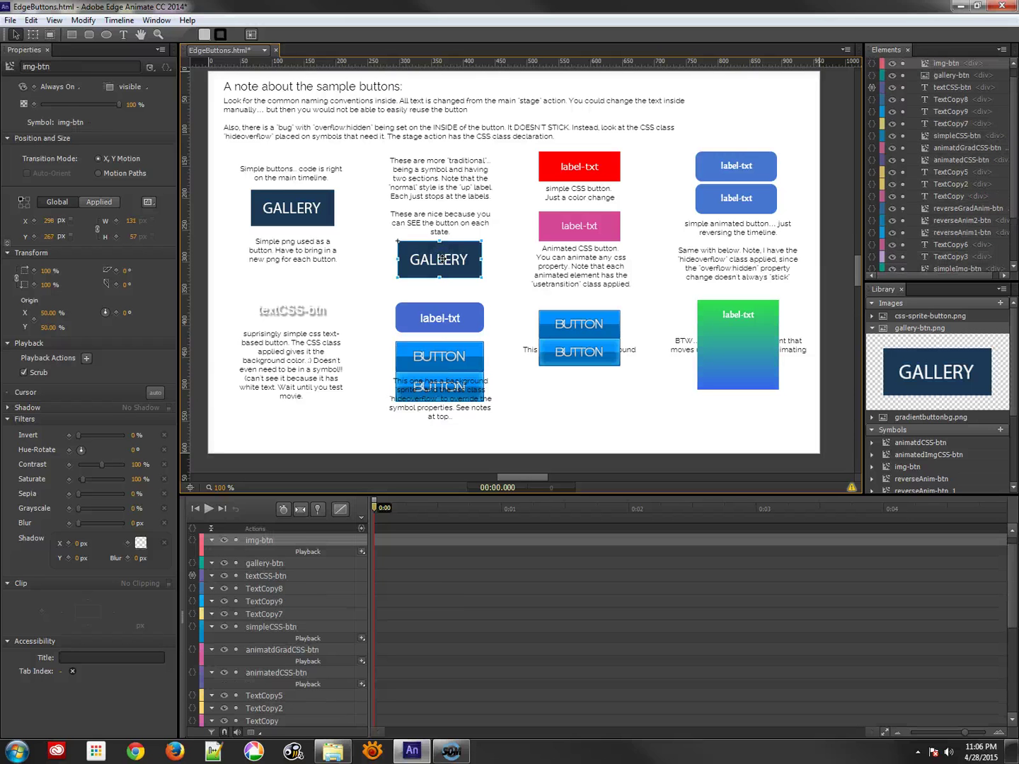
double_click(440, 259)
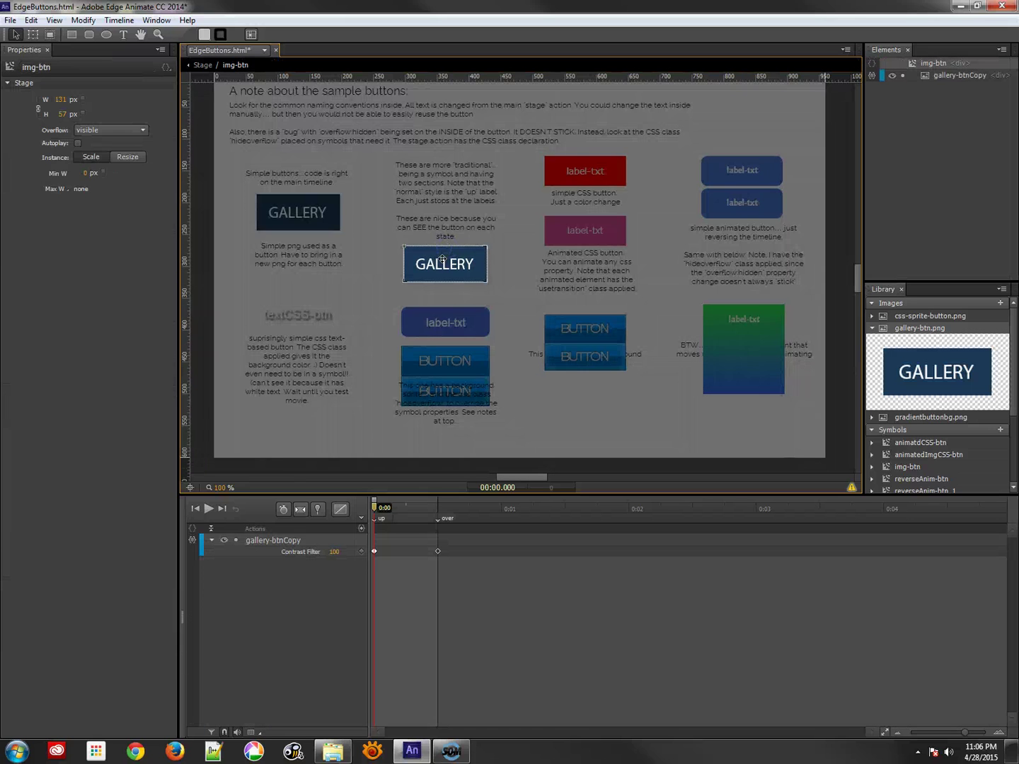
- Examine the up and over labels on img-btn's timeline and review the mouseout and mouseover code of gallery-btnCopy
click(359, 553)
mouse_move(386, 507)
mouse_down()
mouse_move(443, 509)
mouse_move(378, 517)
mouse_up()
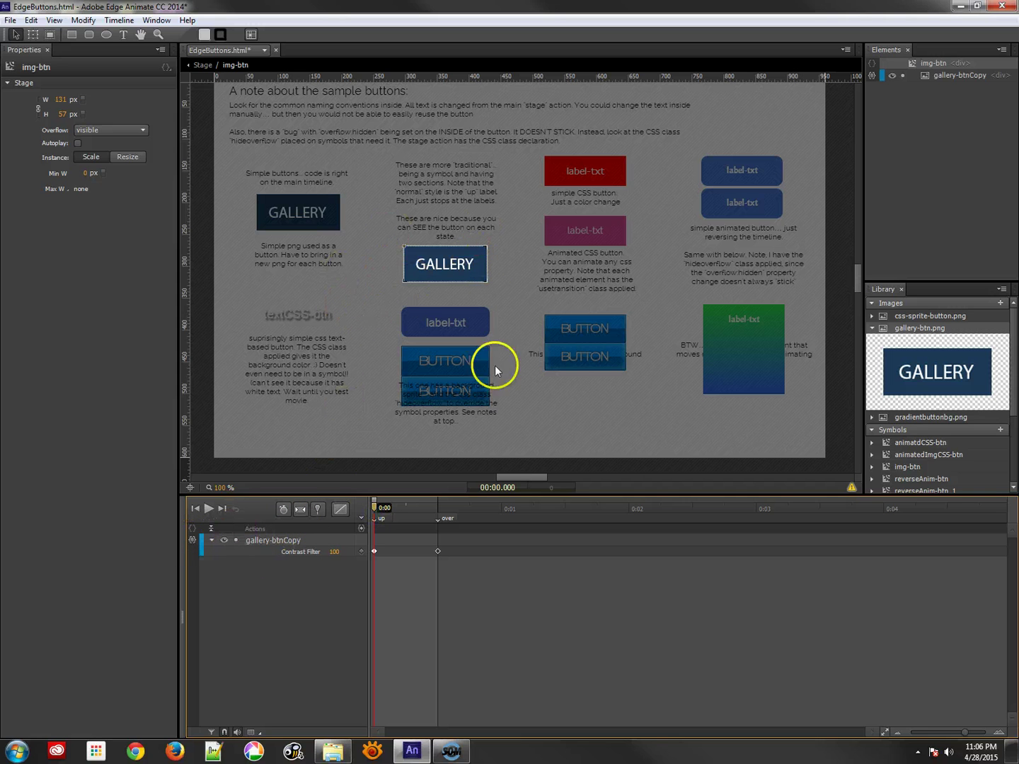
click(192, 540)
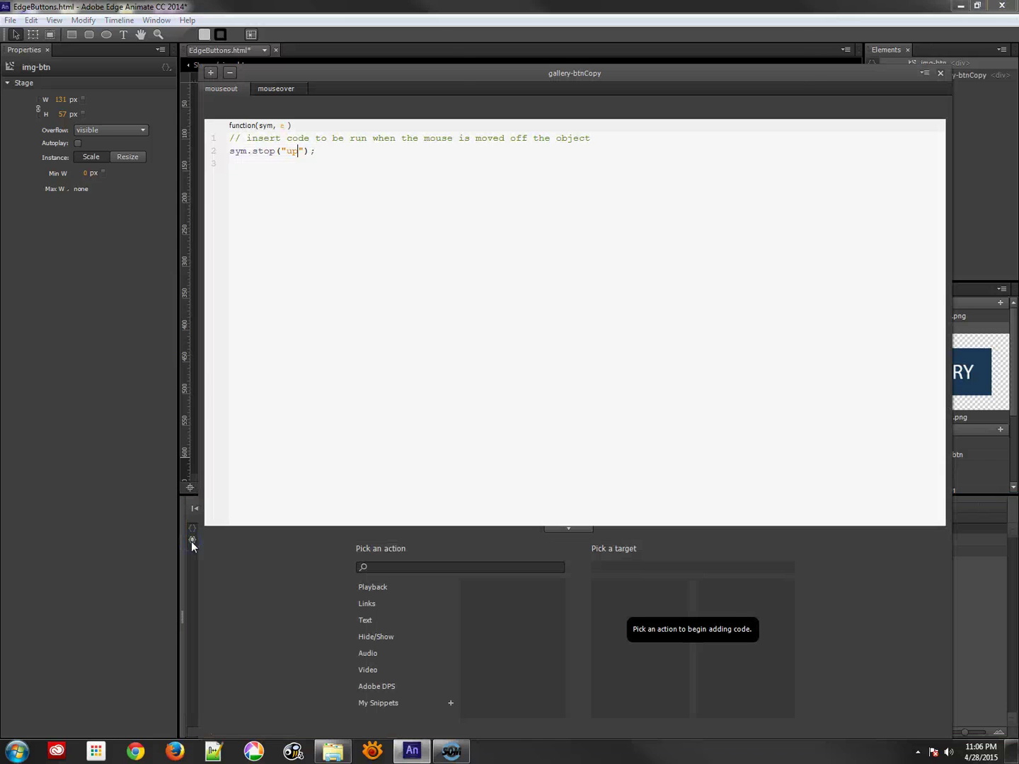
click(239, 150)
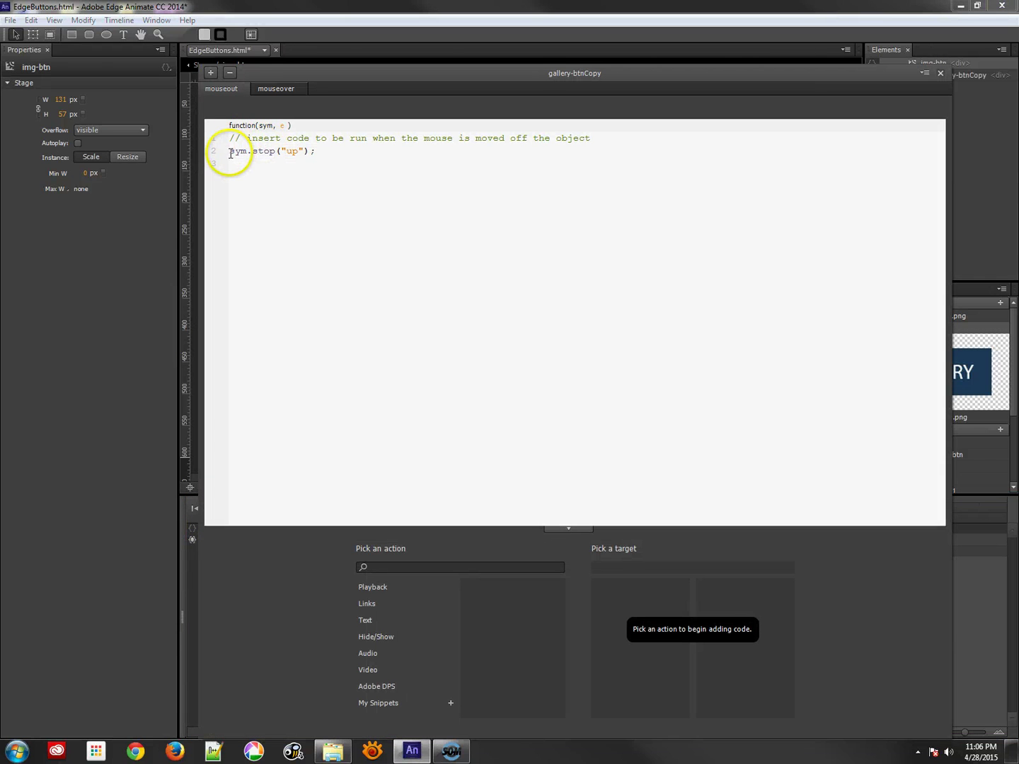
drag(248, 152, 216, 152)
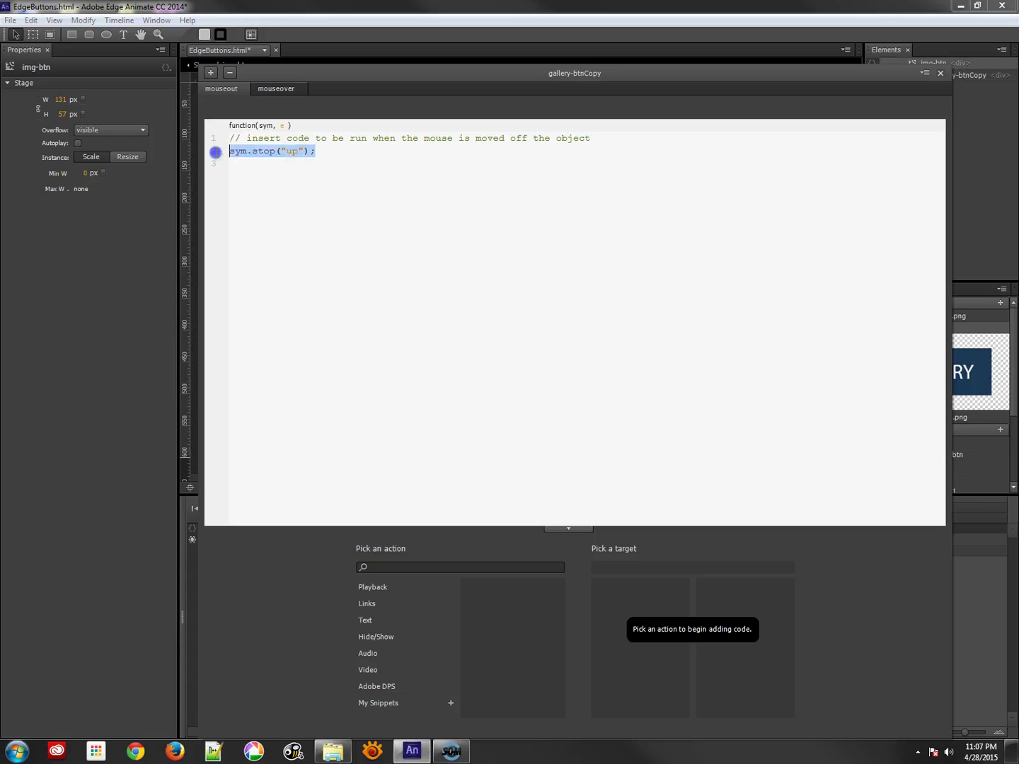
click(275, 89)
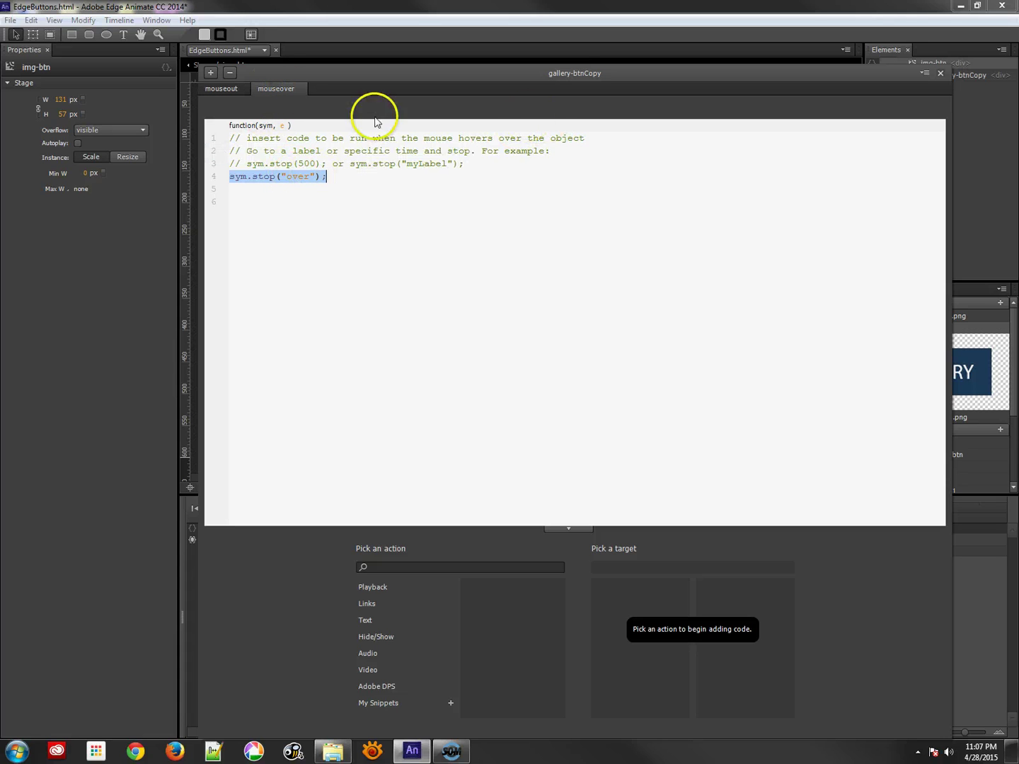
- Replace the "up" label in the stop call of gallery-btnCopy's mouseout action, and close the code
click(223, 92)
click(299, 151)
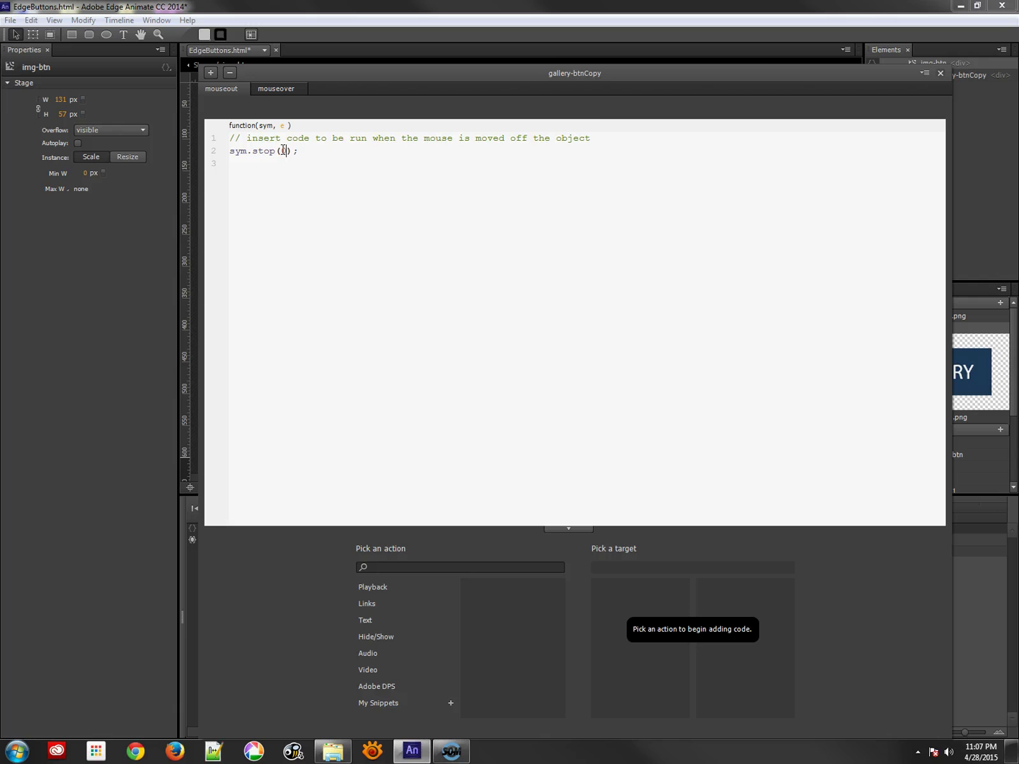
click(939, 73)
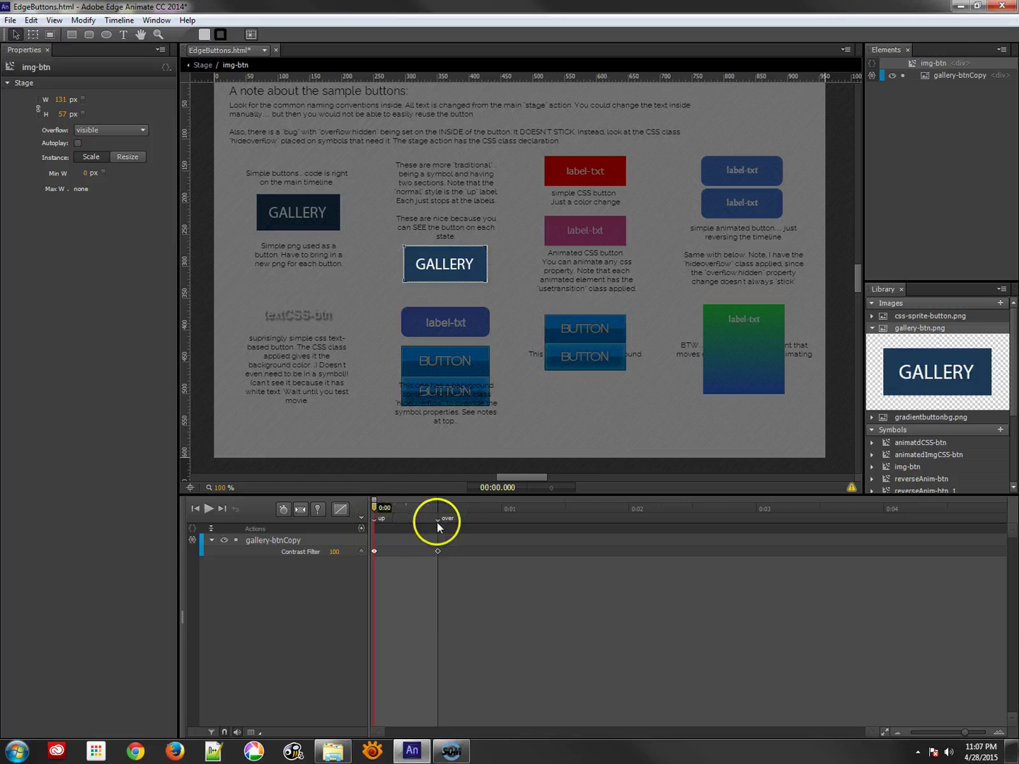
mouse_move(375, 508)
mouse_down()
mouse_move(437, 508)
mouse_move(376, 520)
mouse_up()
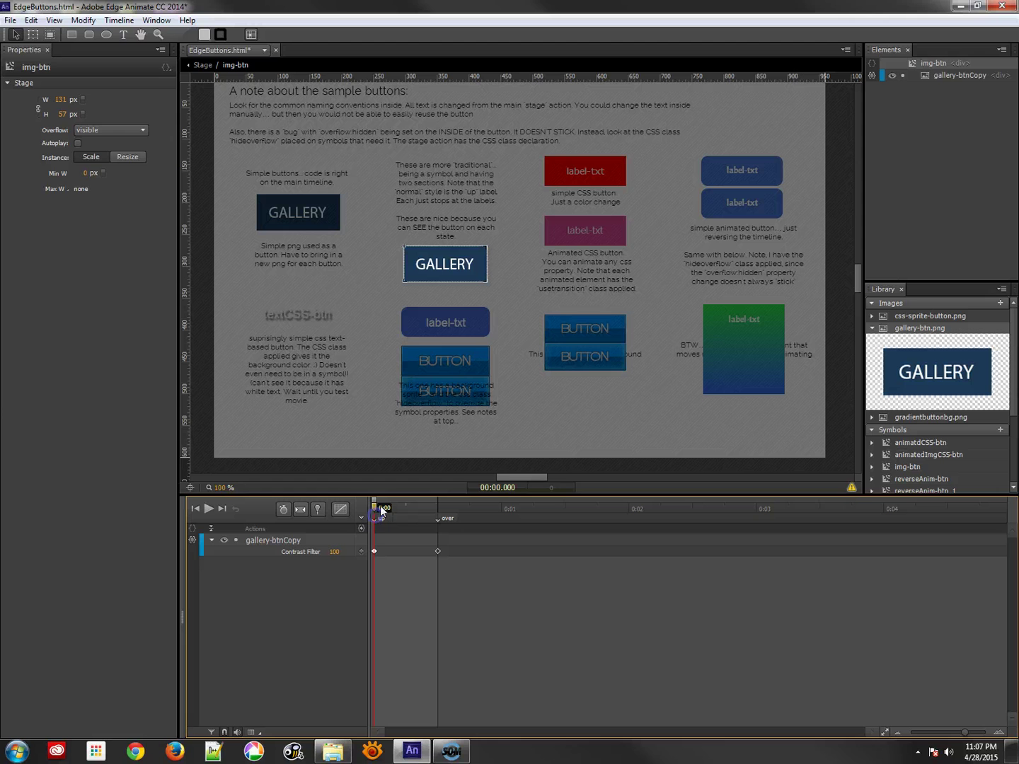
- Open the simple-btn symbol and inspect its label-txt and RoundRect elements from the up label to the over label
double_click(446, 318)
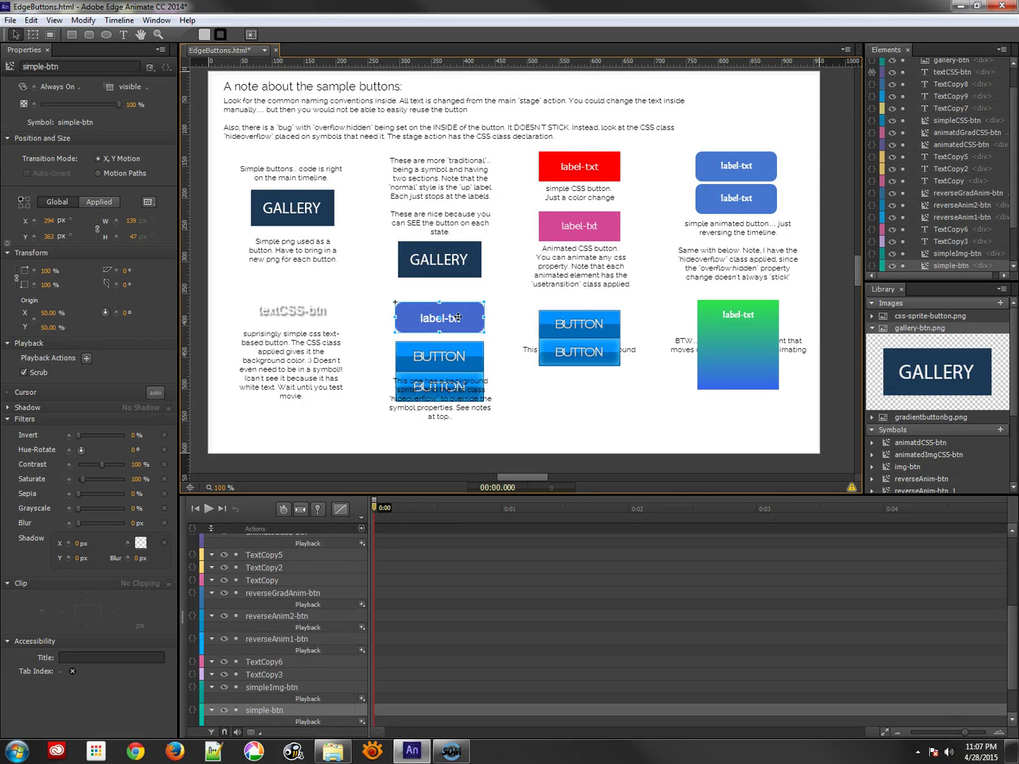
double_click(459, 318)
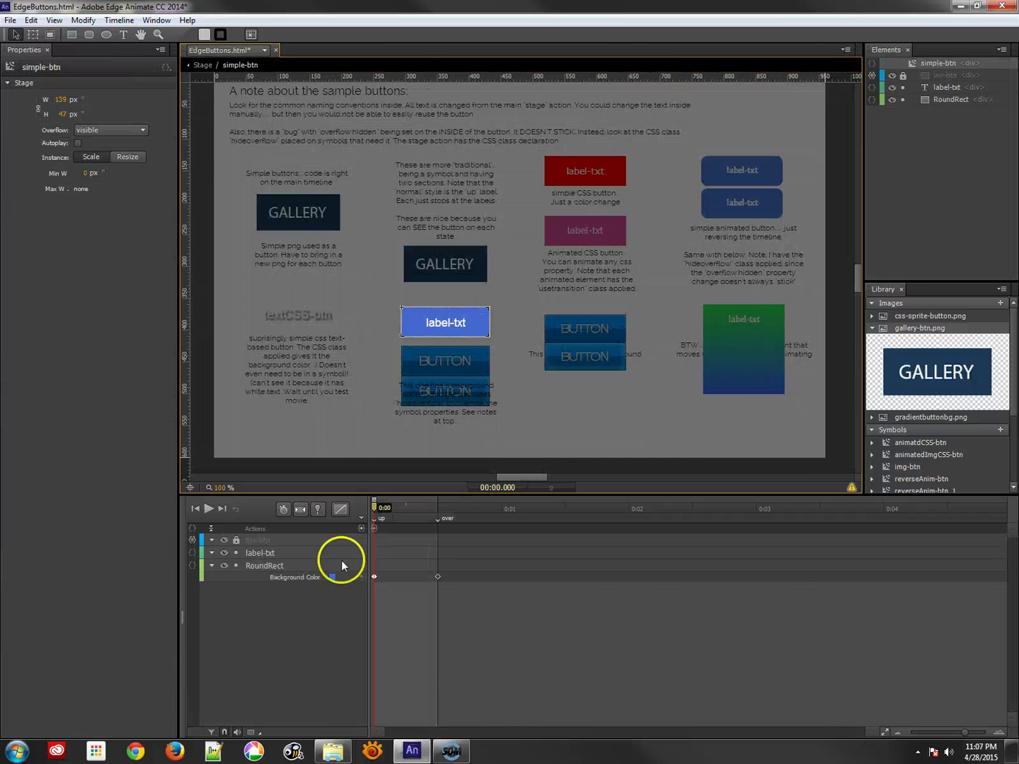
click(259, 553)
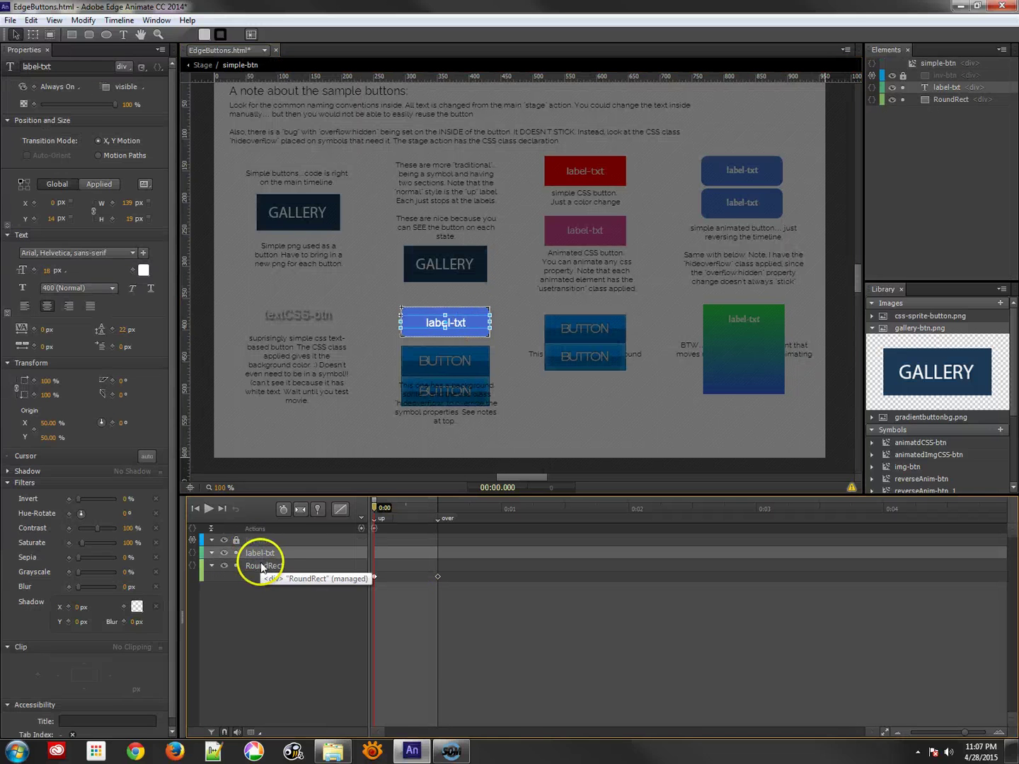
click(262, 566)
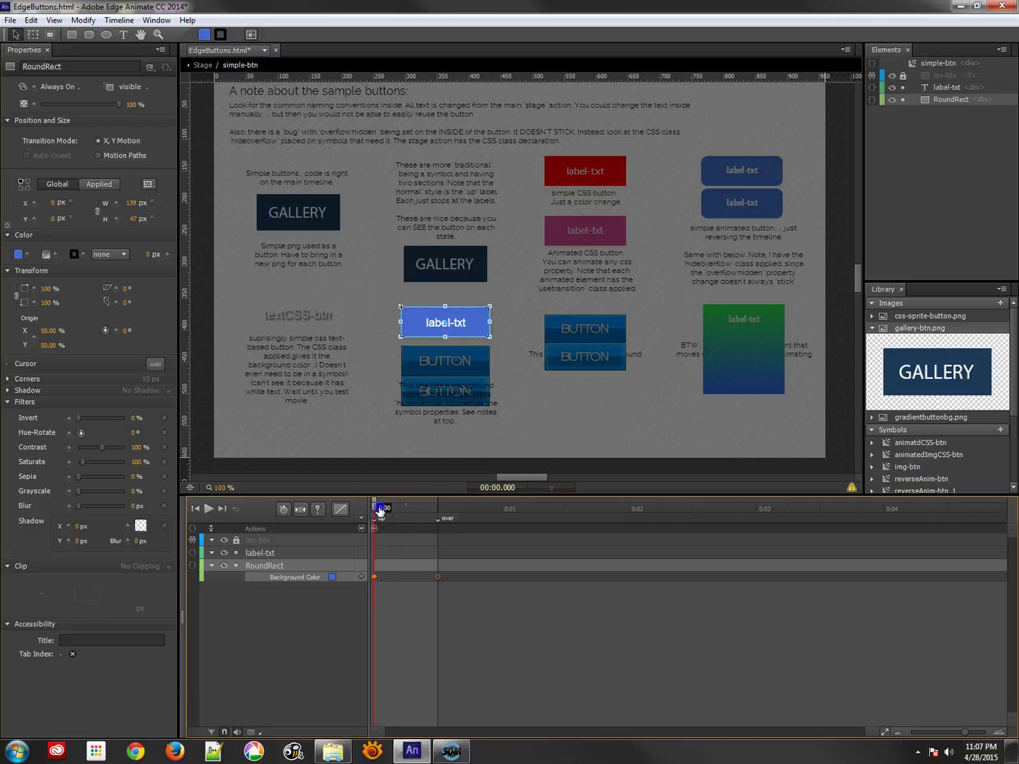
drag(380, 512, 435, 507)
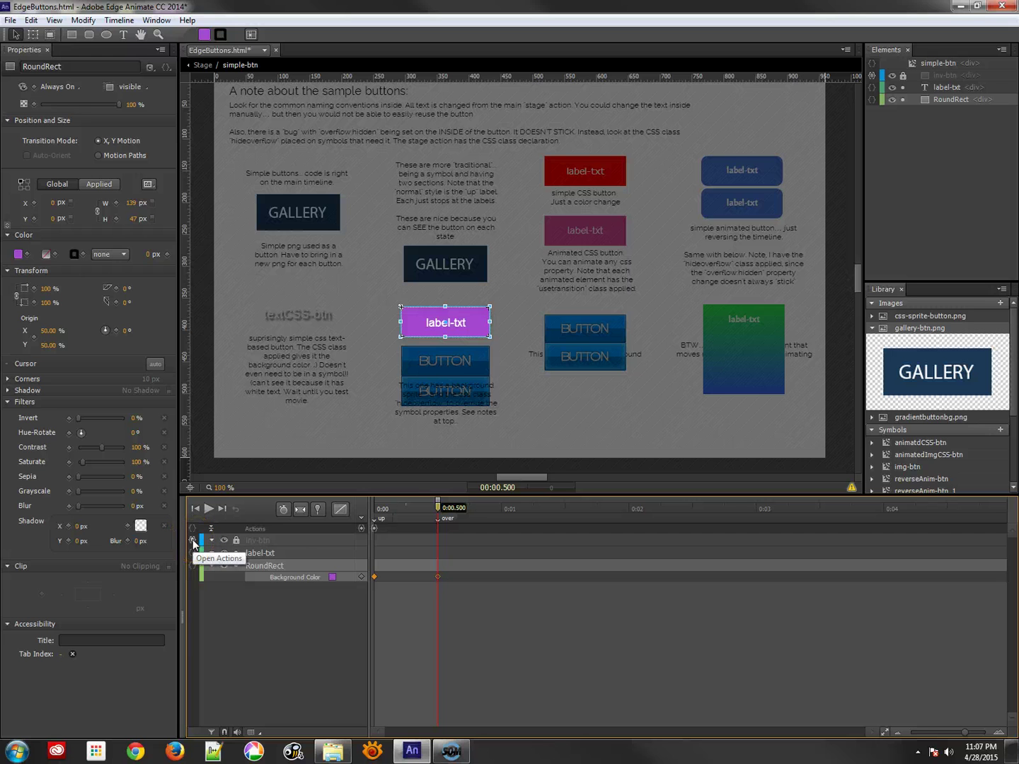
- Unlock the inv-btn element in simple-btn and review the code in its mouseout and mouseover actions
click(256, 543)
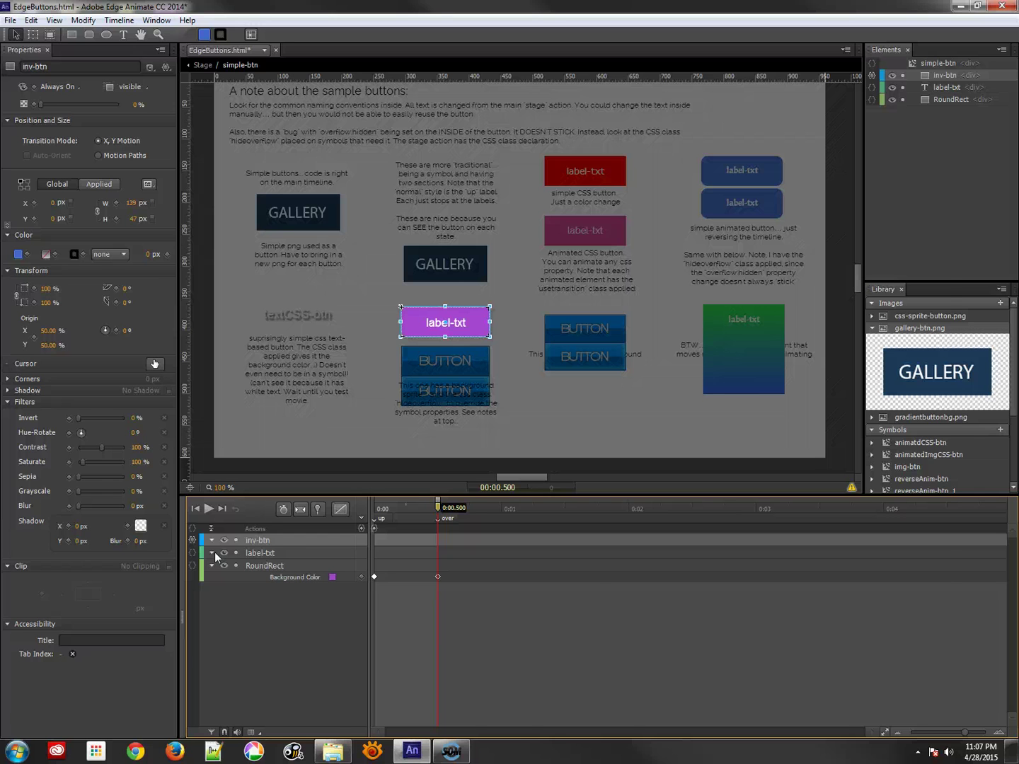
click(194, 541)
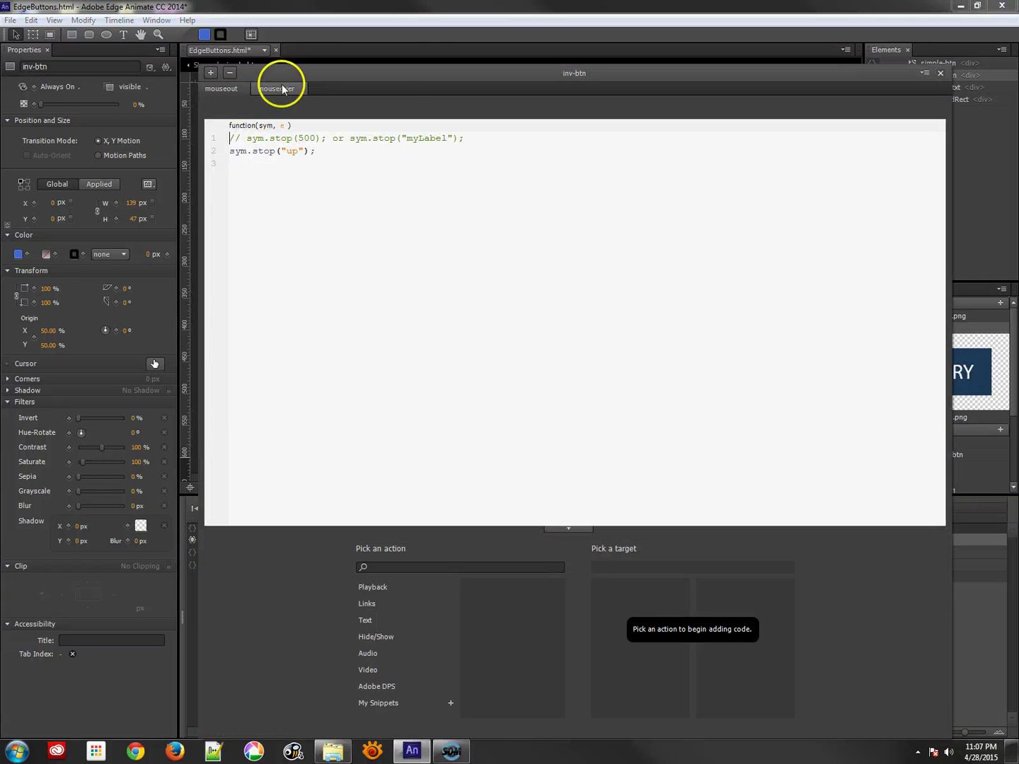
click(262, 90)
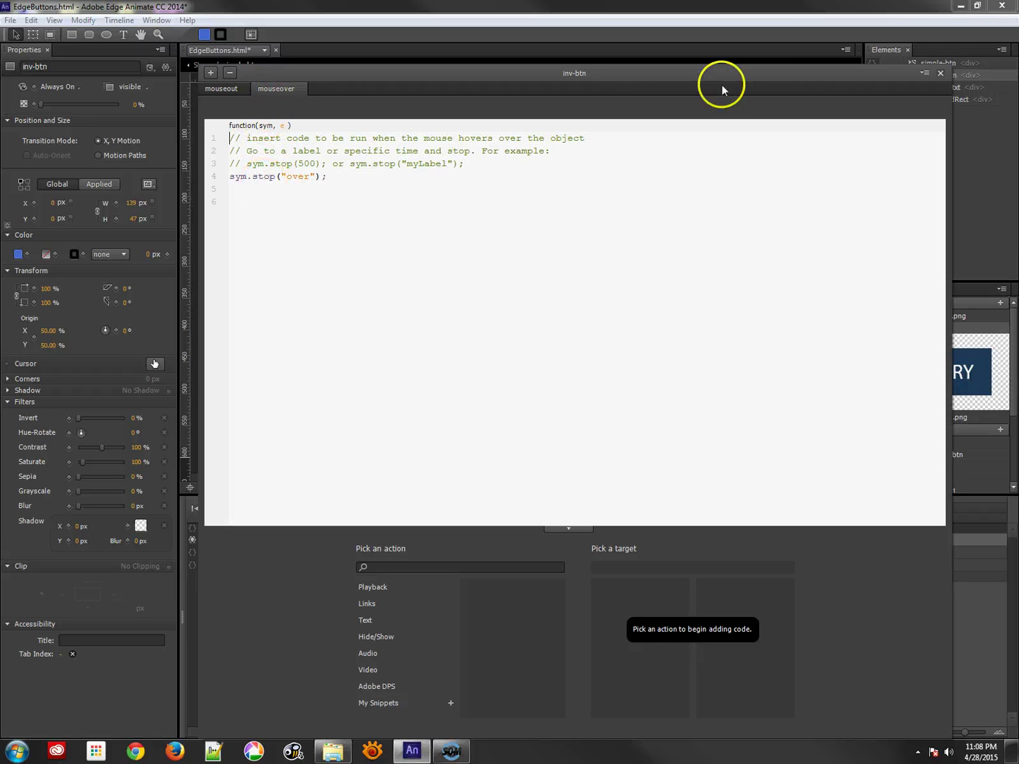
click(940, 73)
- Return to the Stage and open the simpleImg-btn symbol to examine its up and over states on the timeline
click(510, 372)
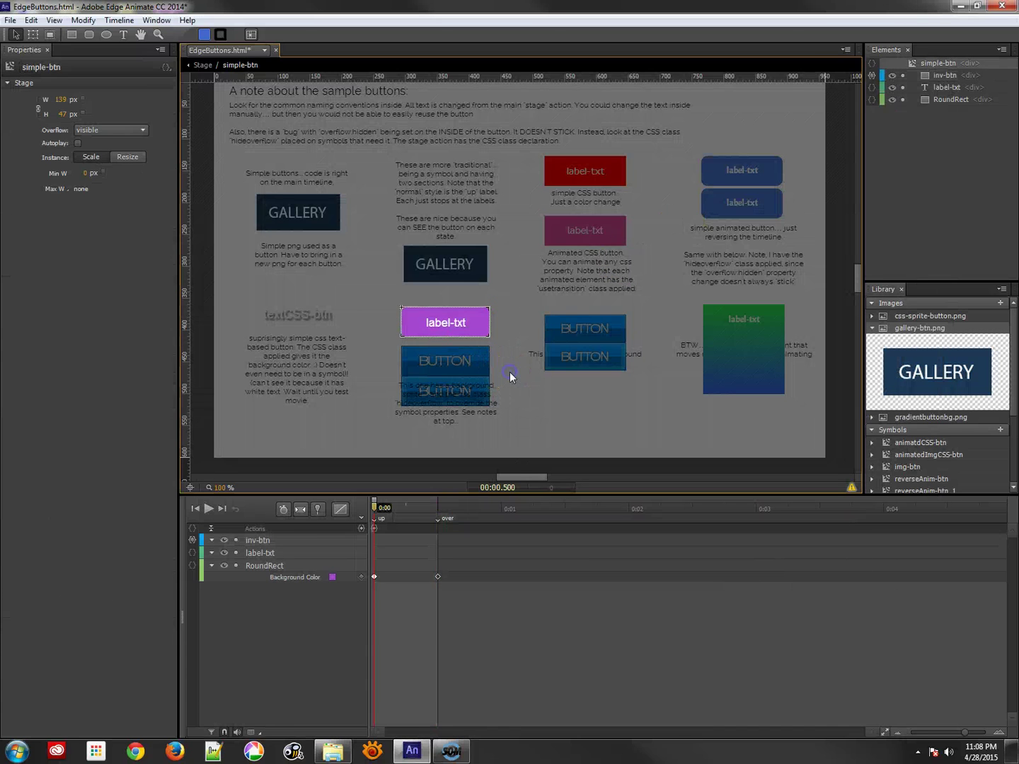
double_click(510, 372)
click(439, 357)
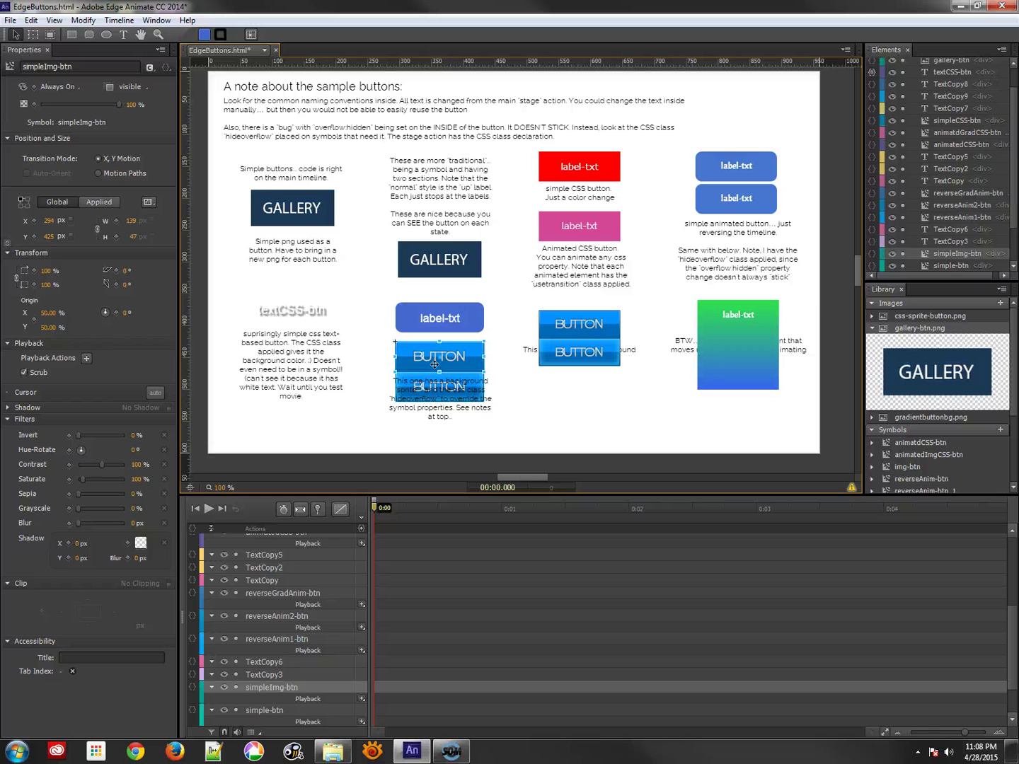
double_click(432, 360)
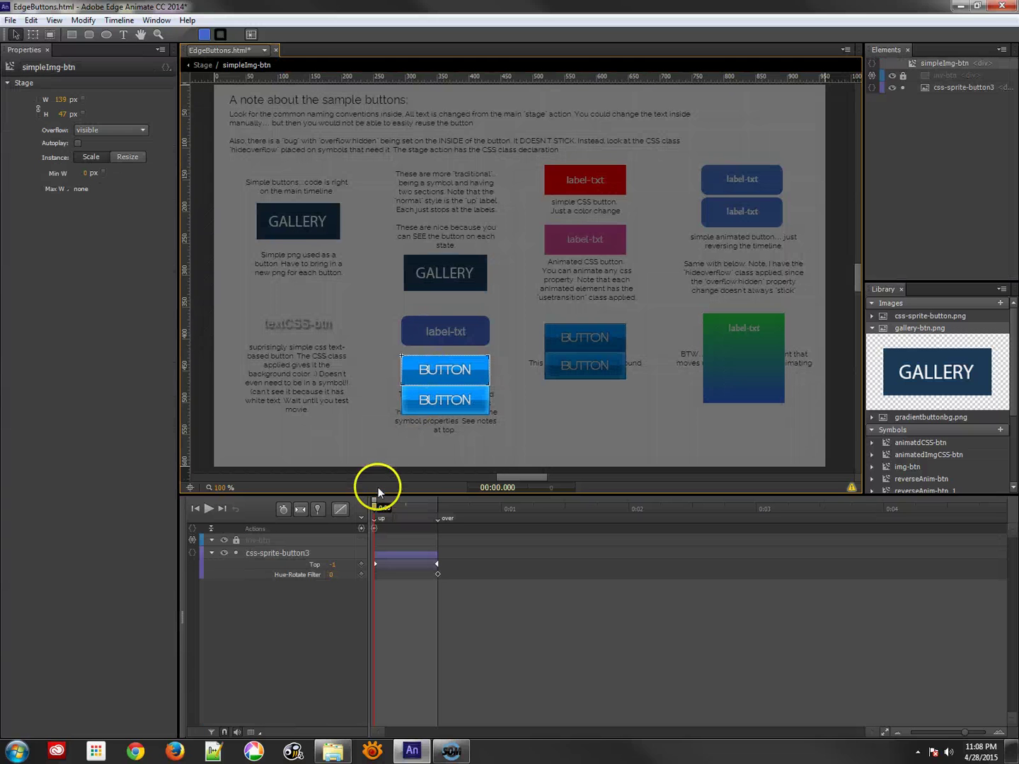
mouse_move(385, 505)
mouse_down()
mouse_move(376, 506)
mouse_move(436, 511)
mouse_move(372, 510)
mouse_up()
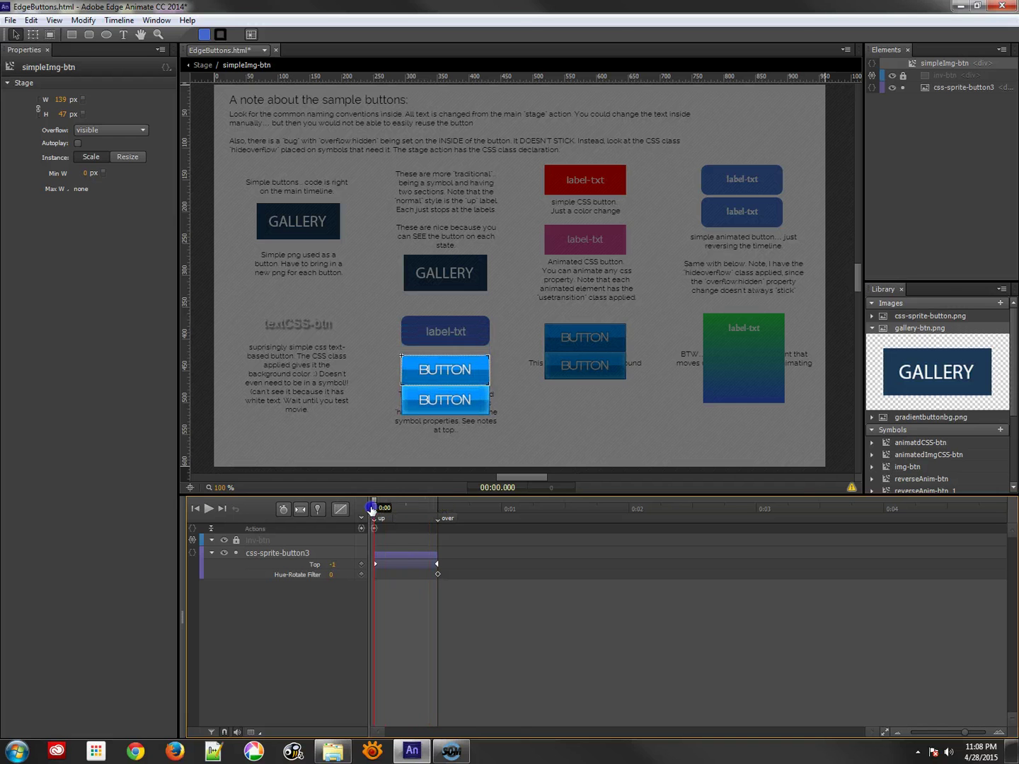
- Compare the stop calls in the mouseout and mouseover actions of simpleImg-btn's inv-btn element
click(192, 541)
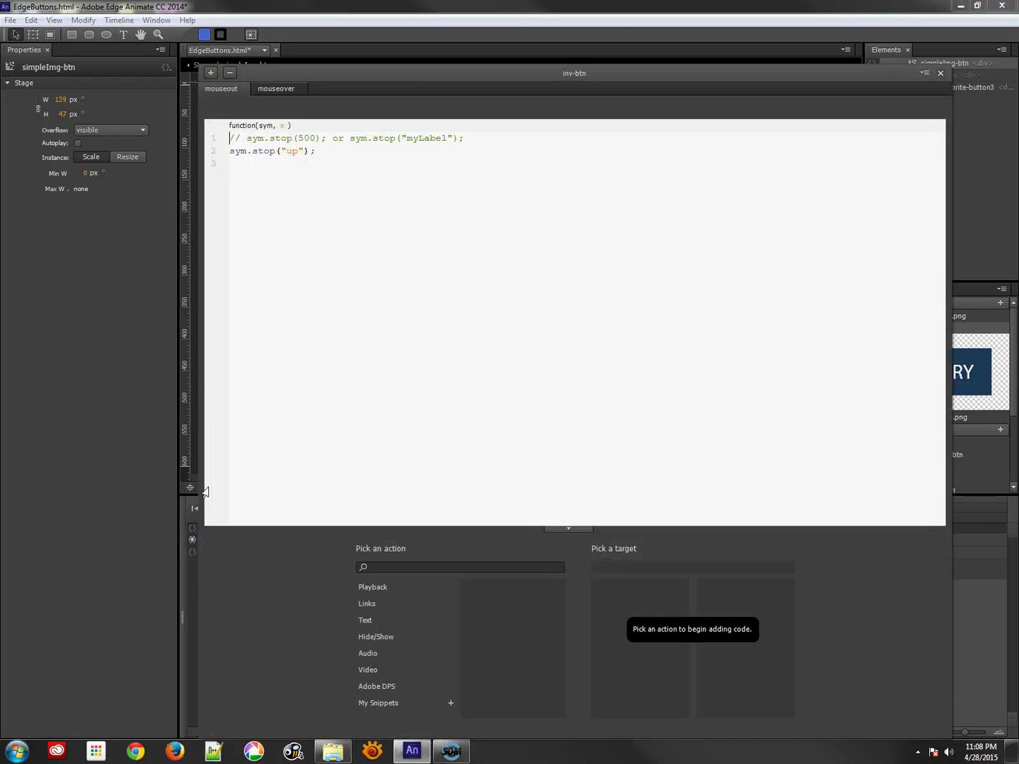
click(268, 90)
drag(293, 177, 249, 178)
click(227, 90)
click(273, 91)
click(227, 91)
click(282, 92)
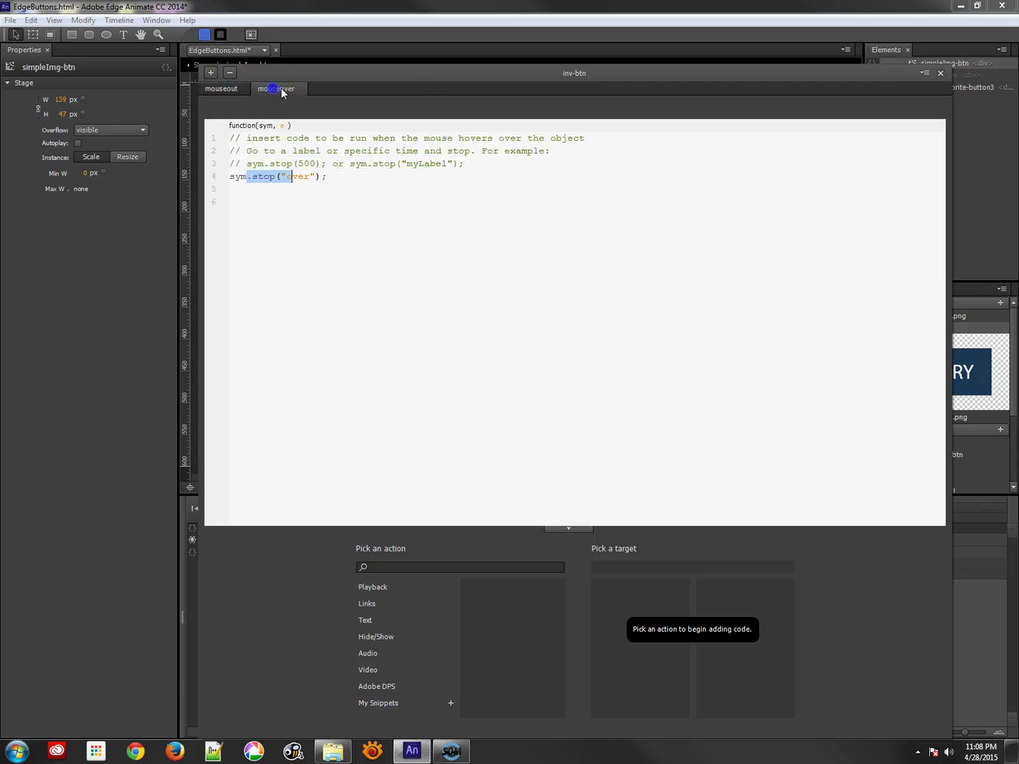
click(941, 74)
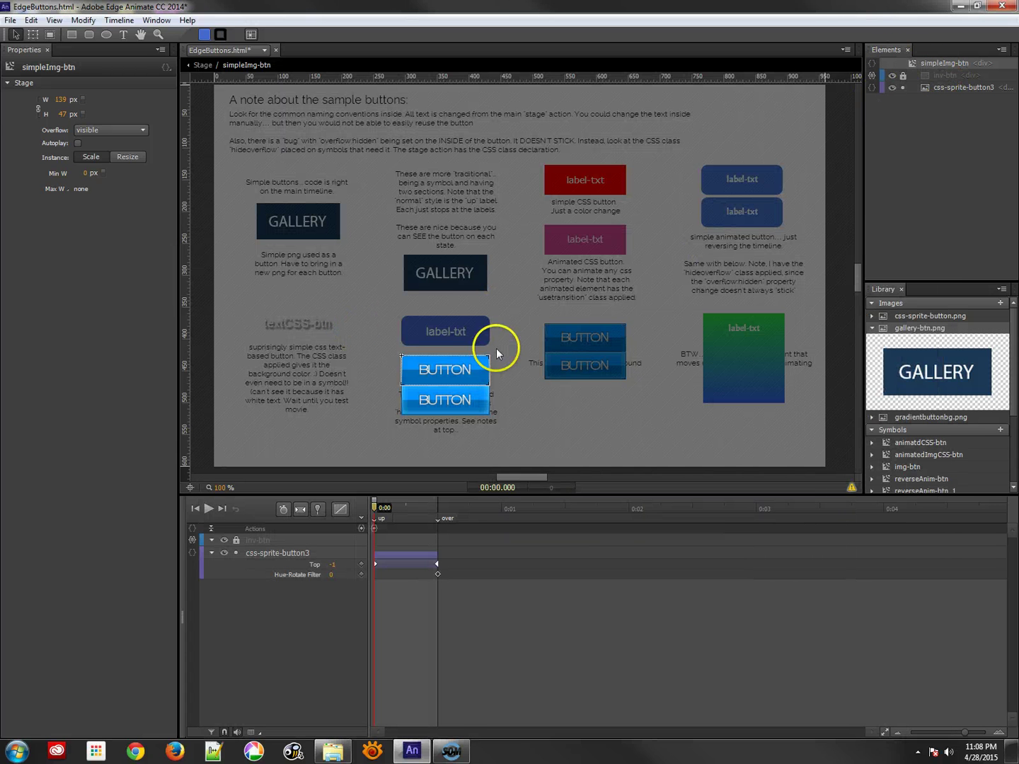
- Check the CSS class setting of css-sprite-button3 inside simpleImg-btn, and return to the Stage
click(467, 363)
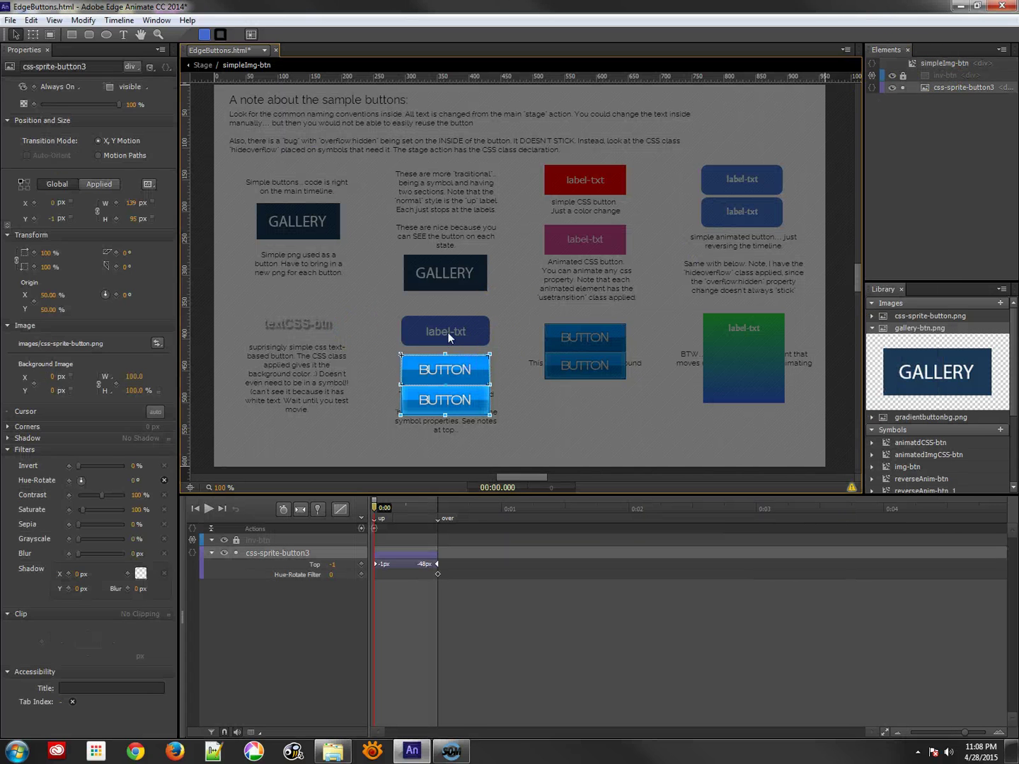
click(153, 68)
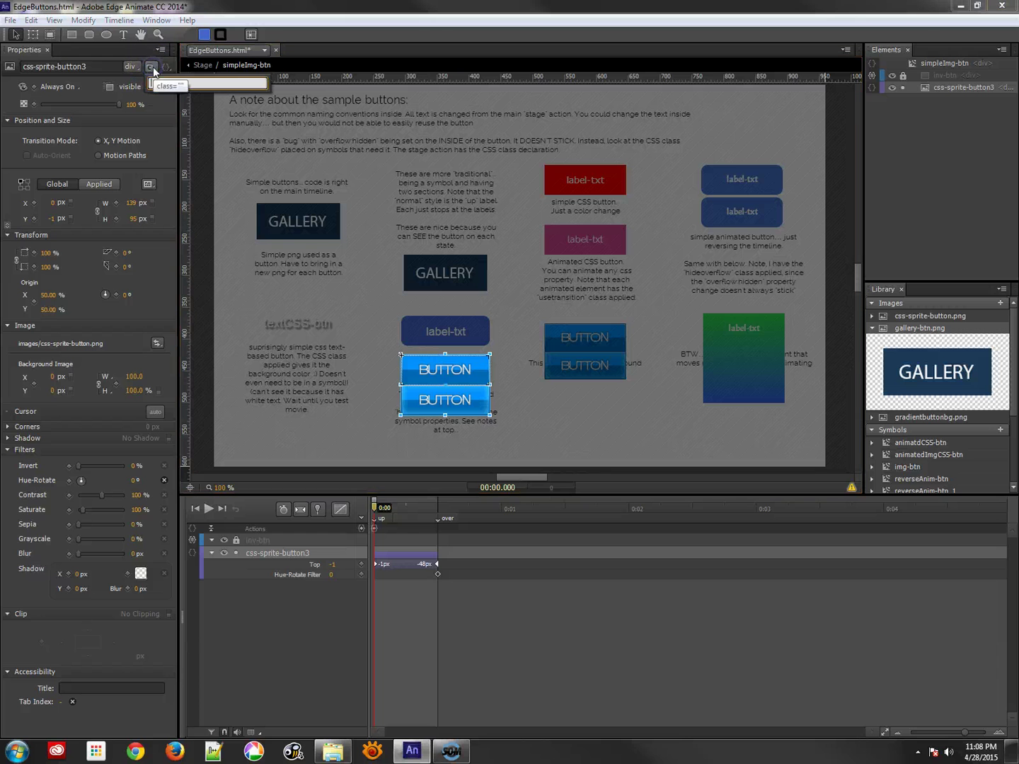
click(363, 339)
double_click(363, 340)
- Preview the composition in the browser to check how the sample buttons react, and close the preview
key(ctrl+Return)
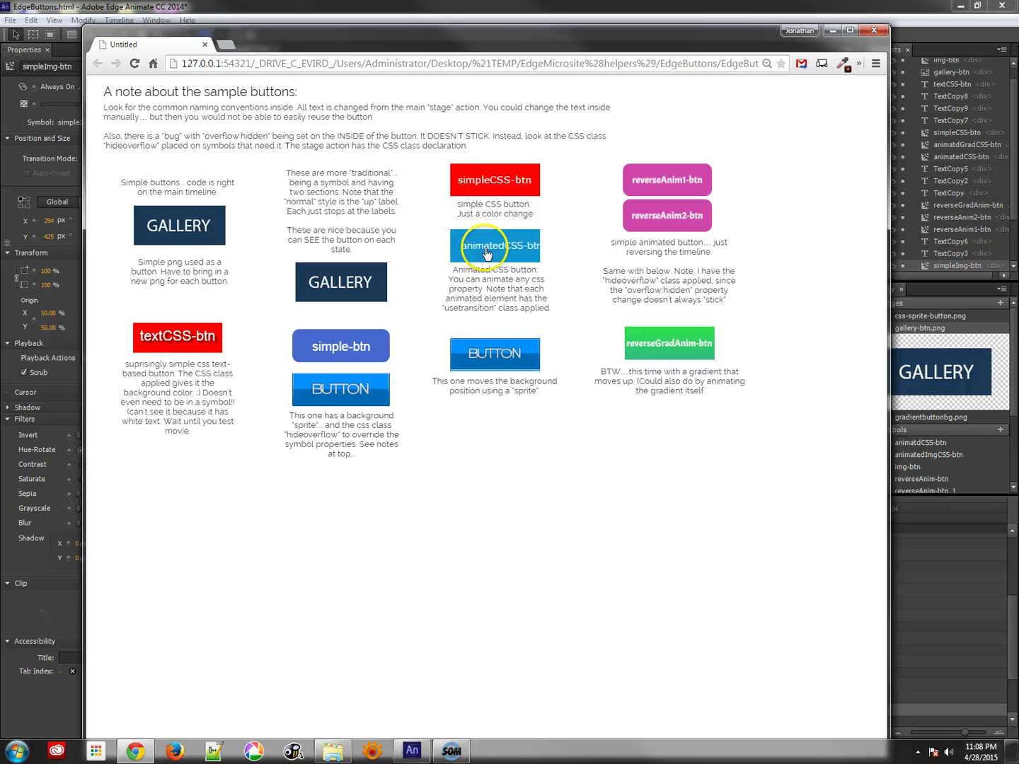
click(875, 33)
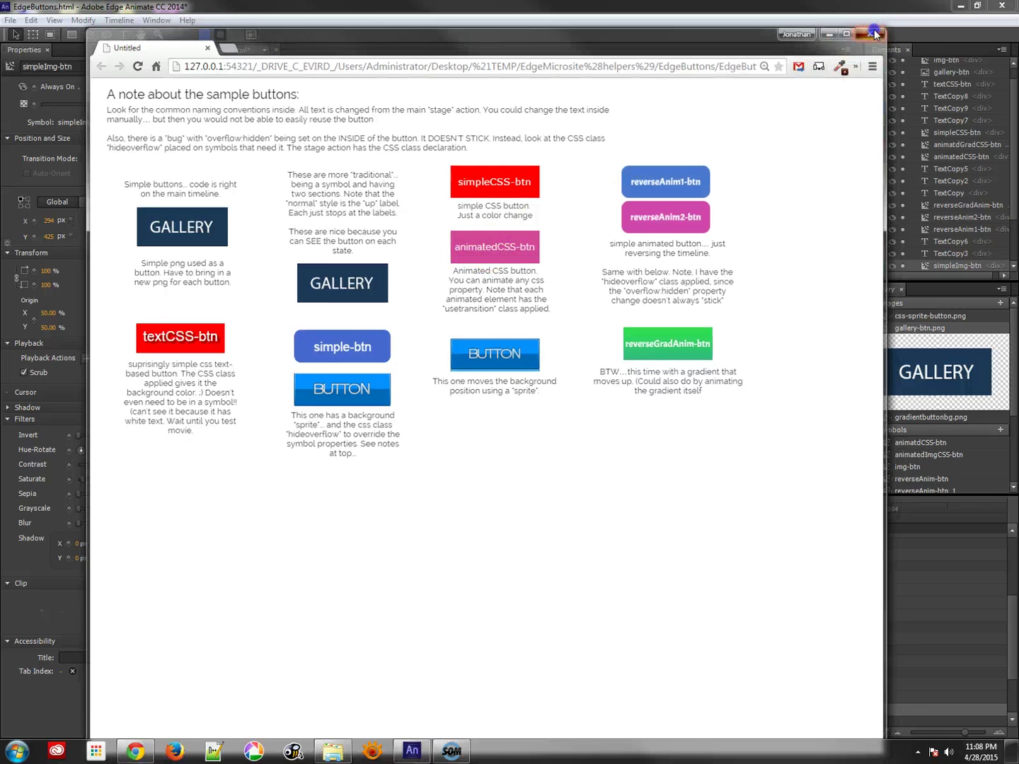
- Open the simpleCSS-btn symbol and review the css-bg background color code in inv-btn's mouseout and mouseover actions
click(562, 165)
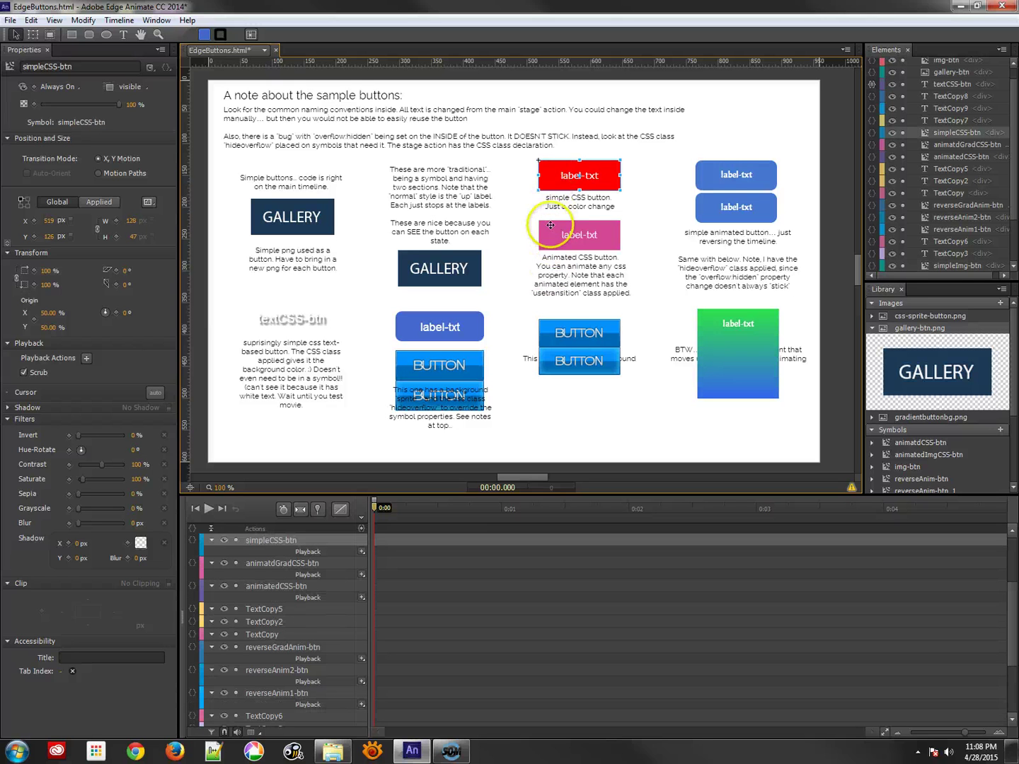
double_click(549, 177)
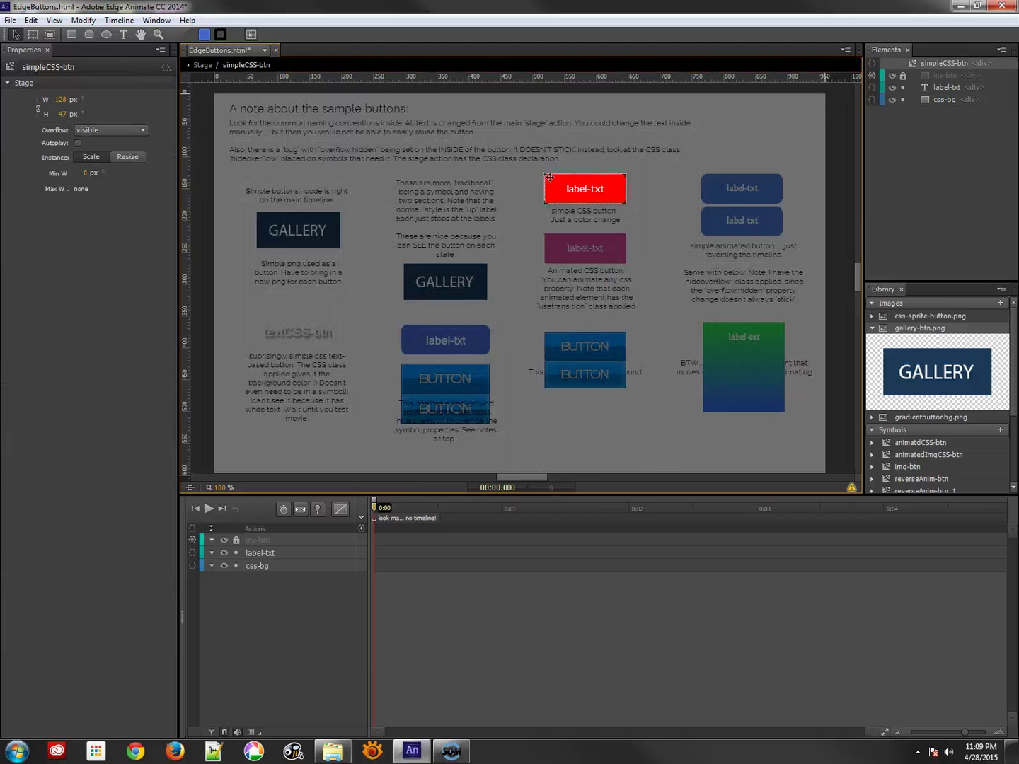
click(193, 540)
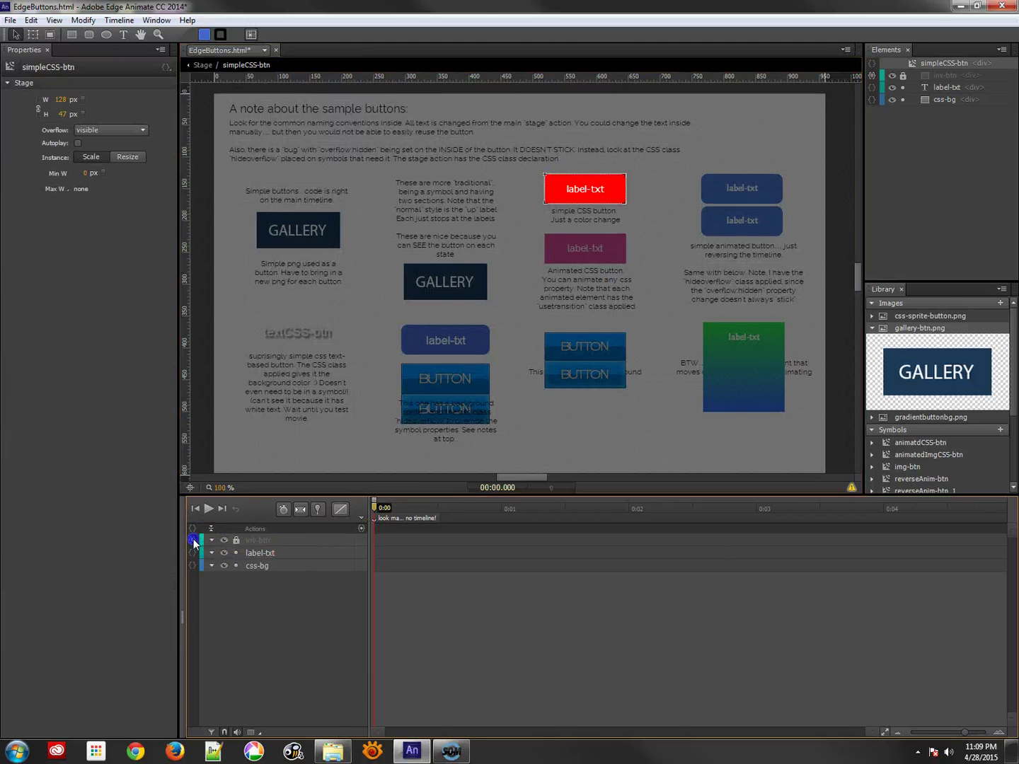
click(401, 137)
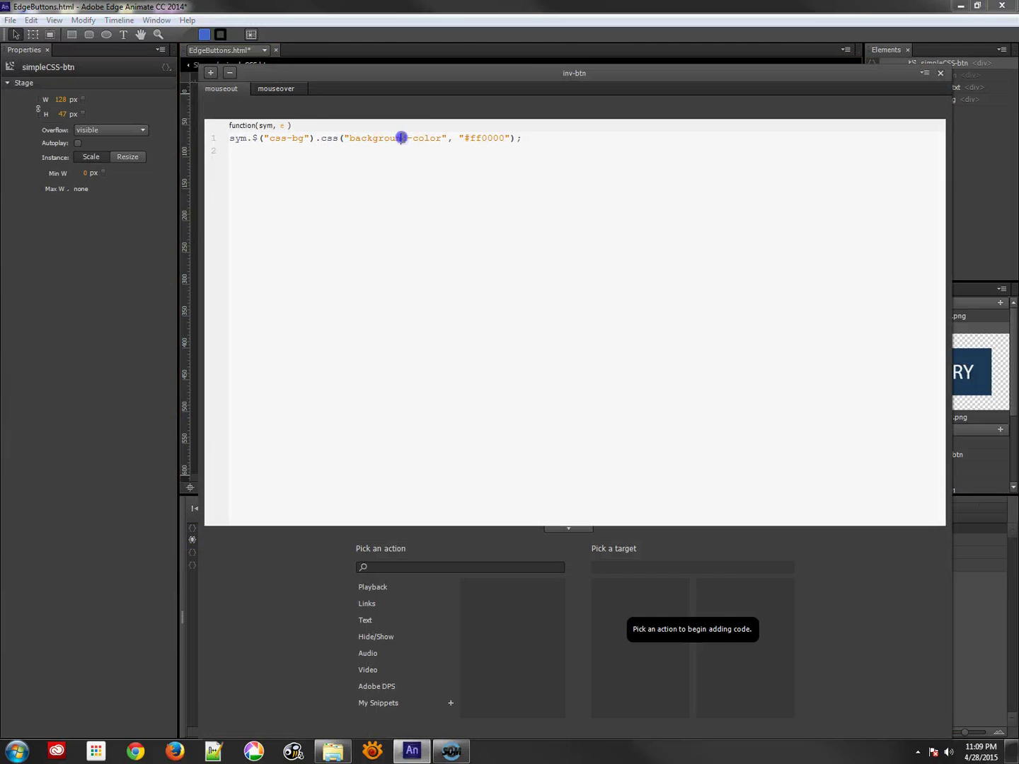
click(288, 92)
click(329, 138)
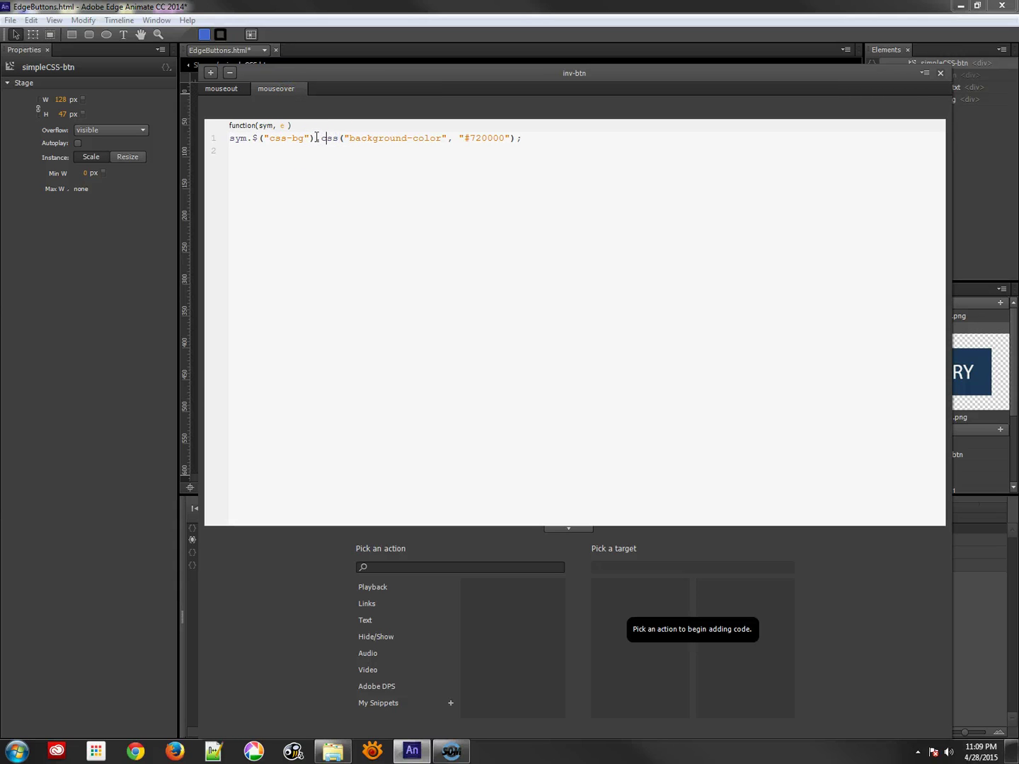
click(274, 138)
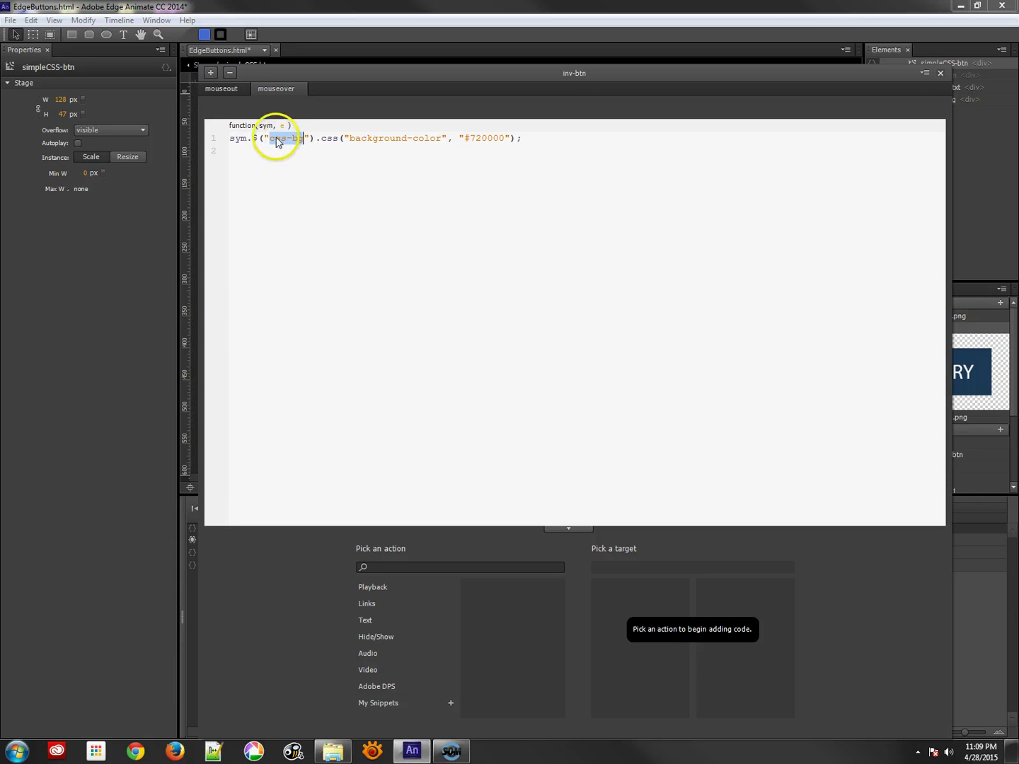
click(637, 371)
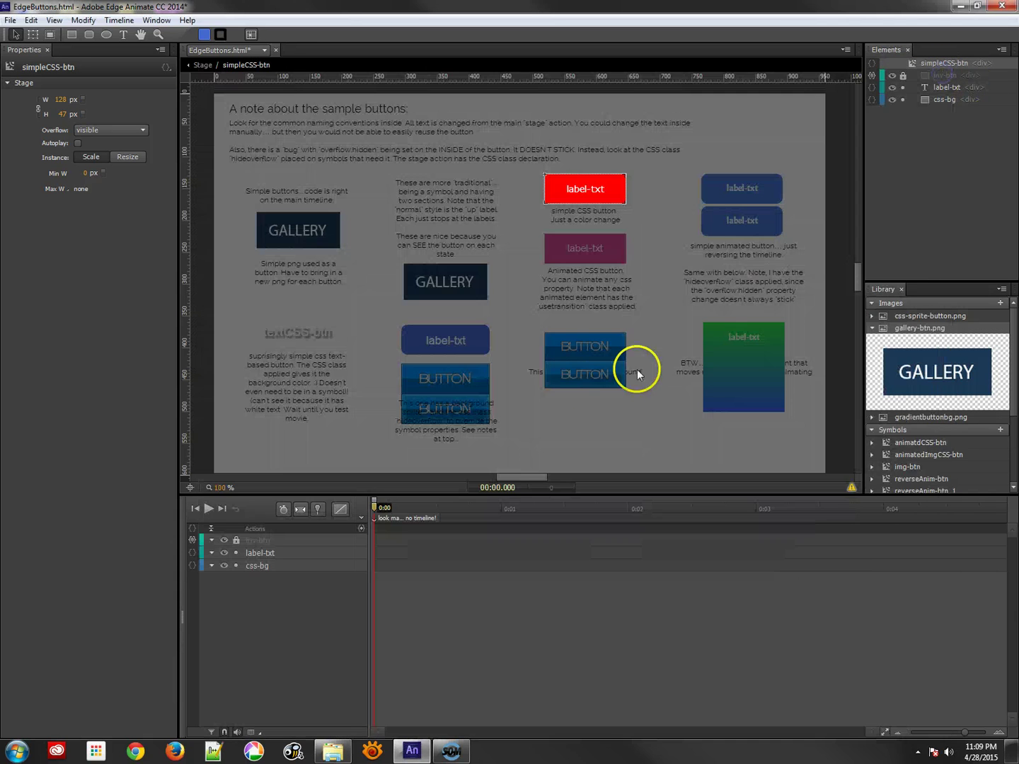
- Check the CSS class setting of css-bg inside simpleCSS-btn, and return to the Stage
click(625, 199)
click(246, 569)
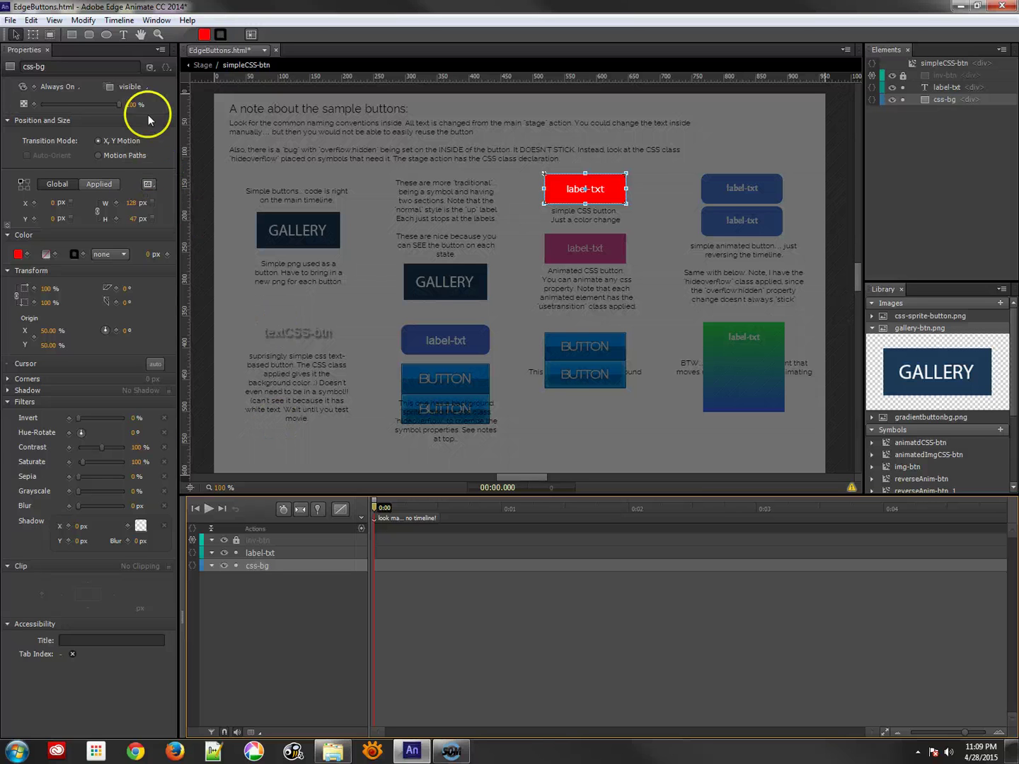
click(150, 66)
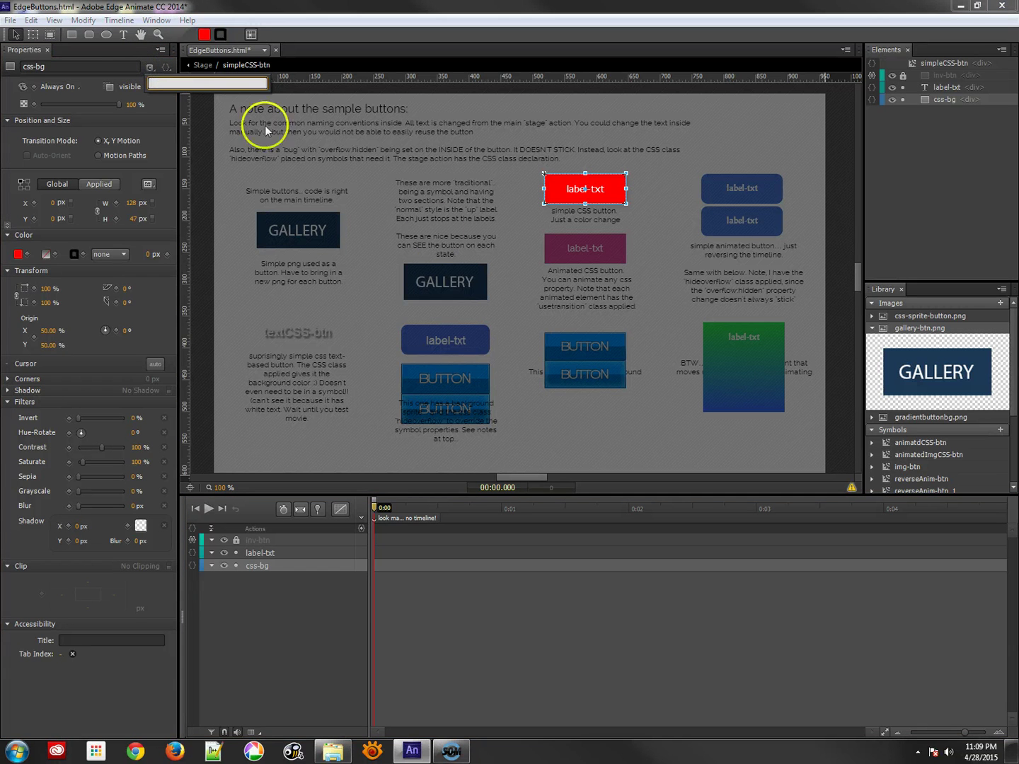
key(Escape)
click(526, 255)
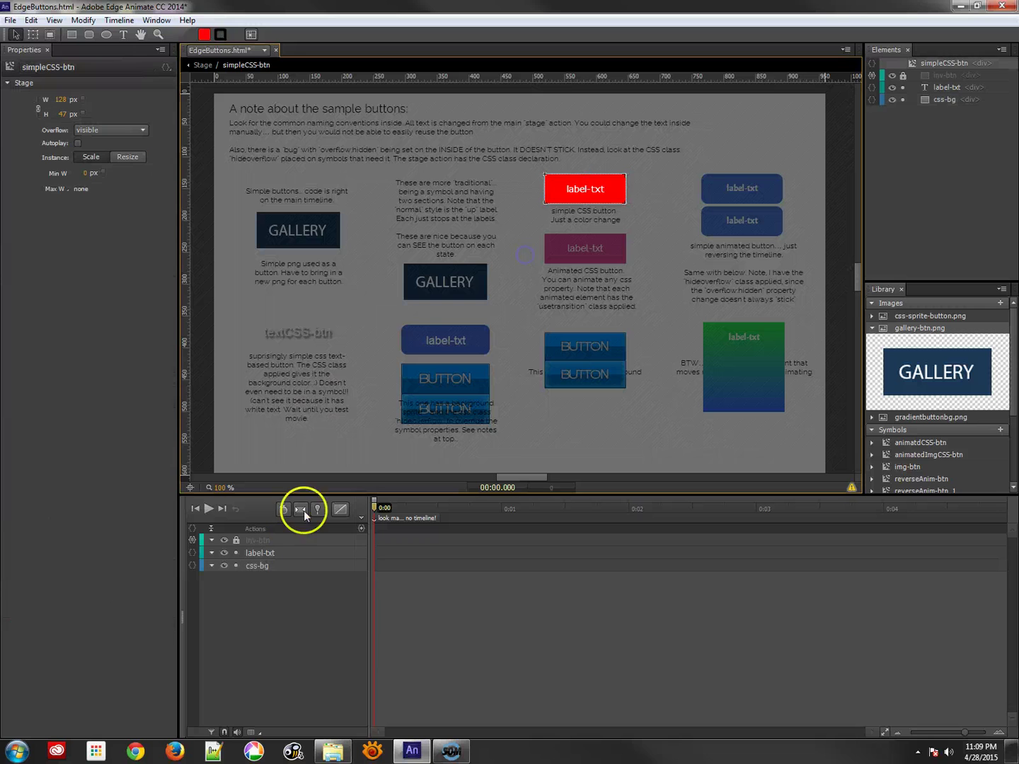
double_click(512, 286)
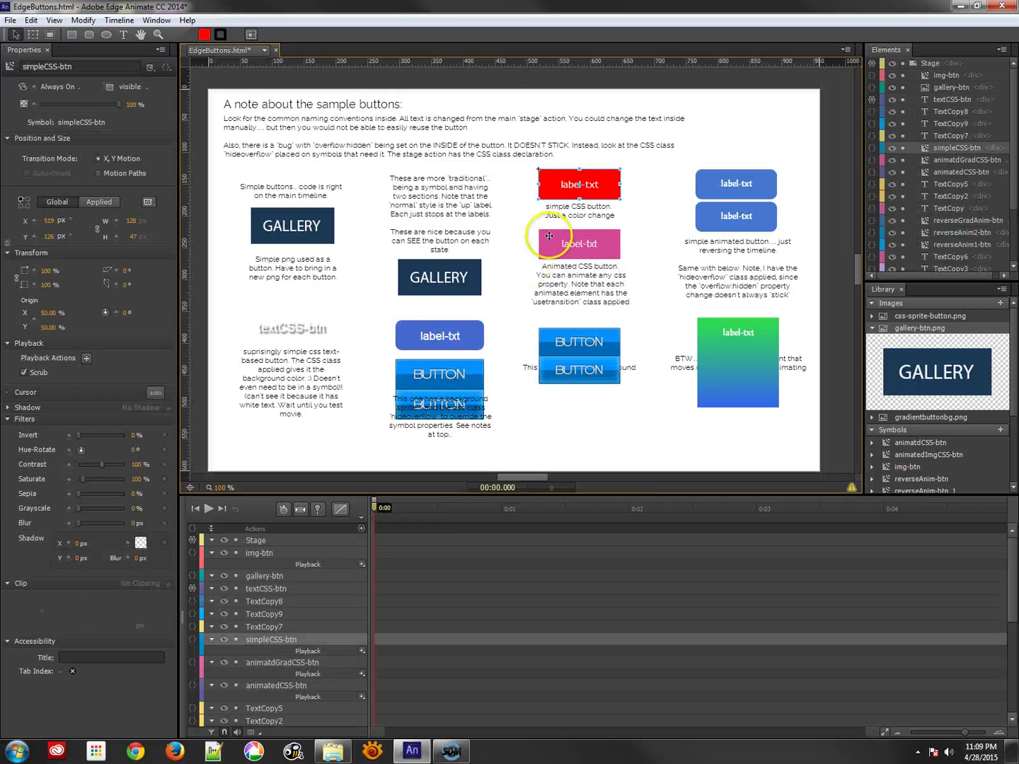
- Open the animatedCSS-btn symbol and examine the css-bg and label-txt code in inv-btn's mouseout action
click(549, 236)
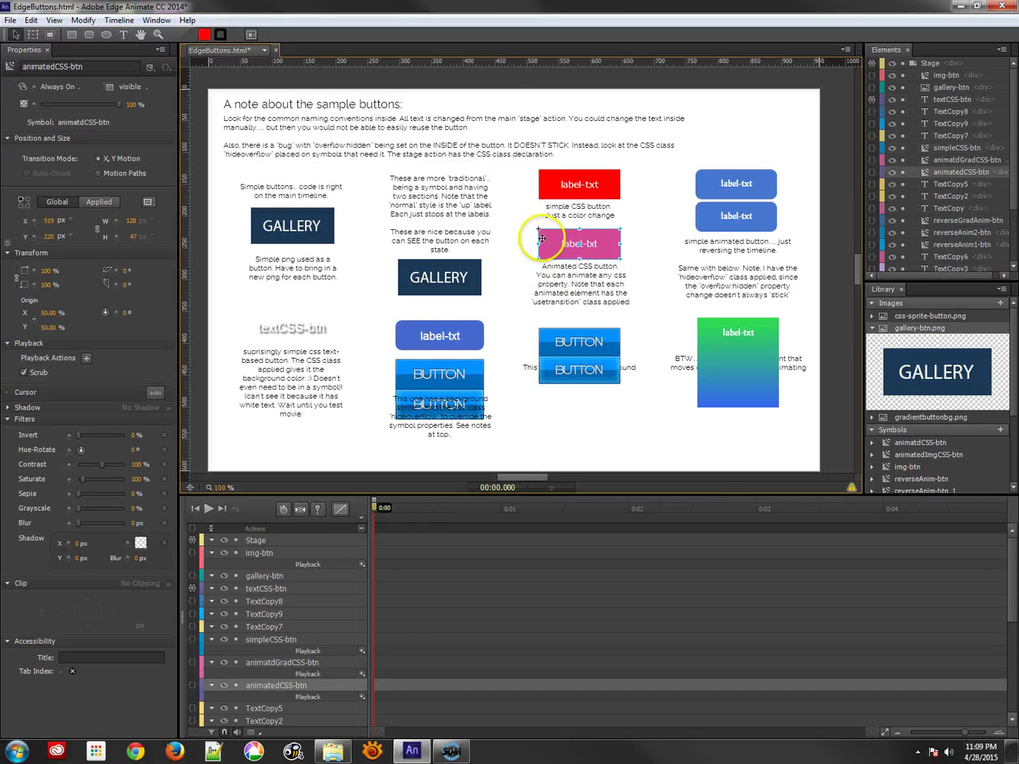
double_click(542, 237)
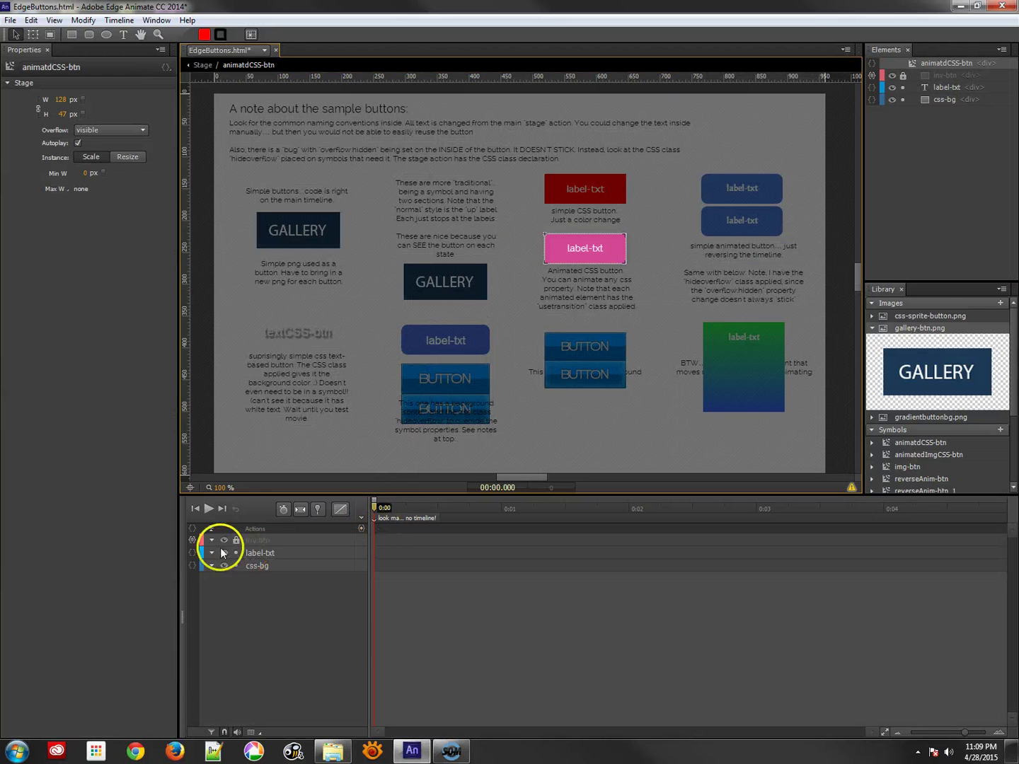
click(192, 539)
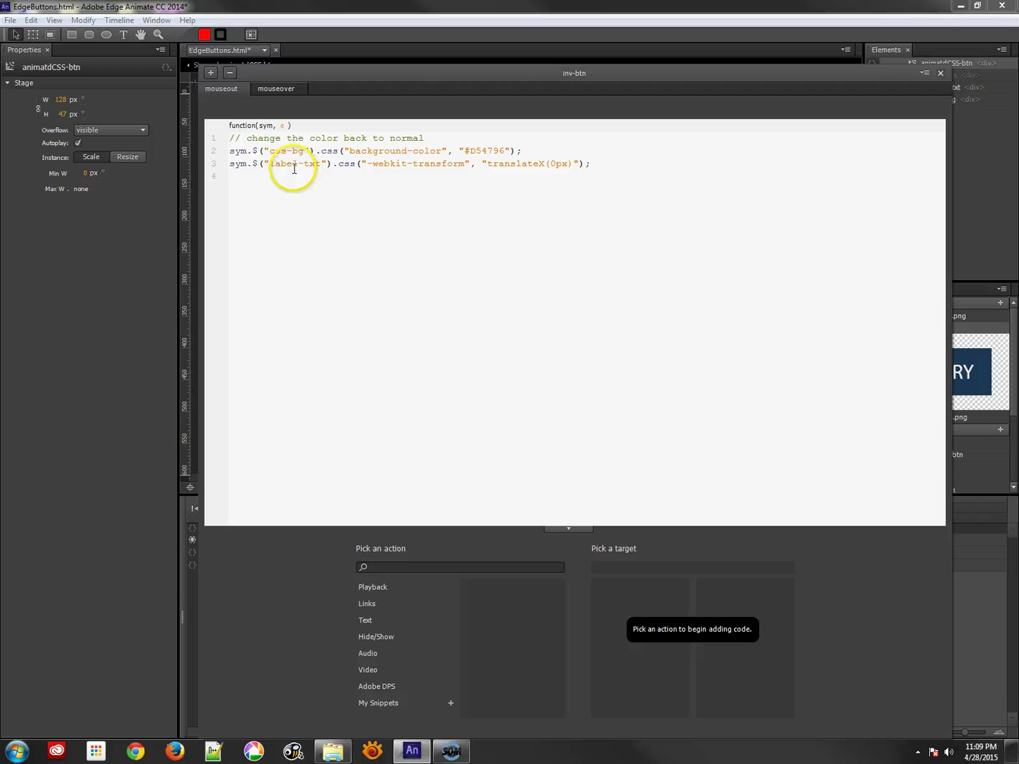
click(277, 150)
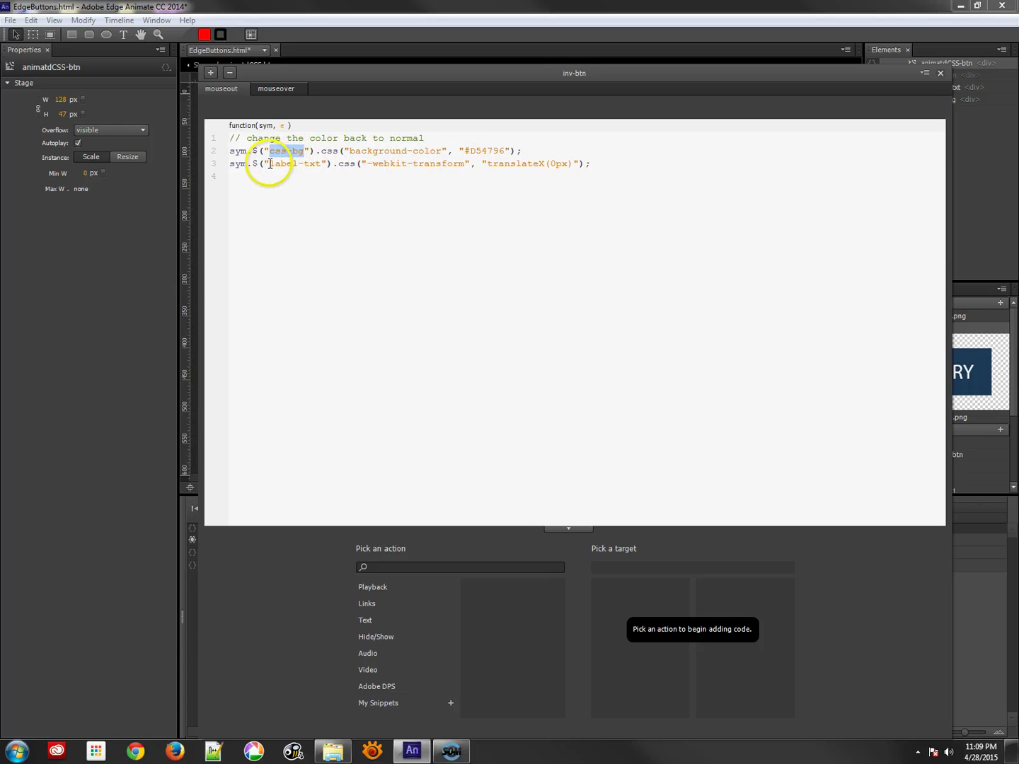
drag(271, 164, 322, 163)
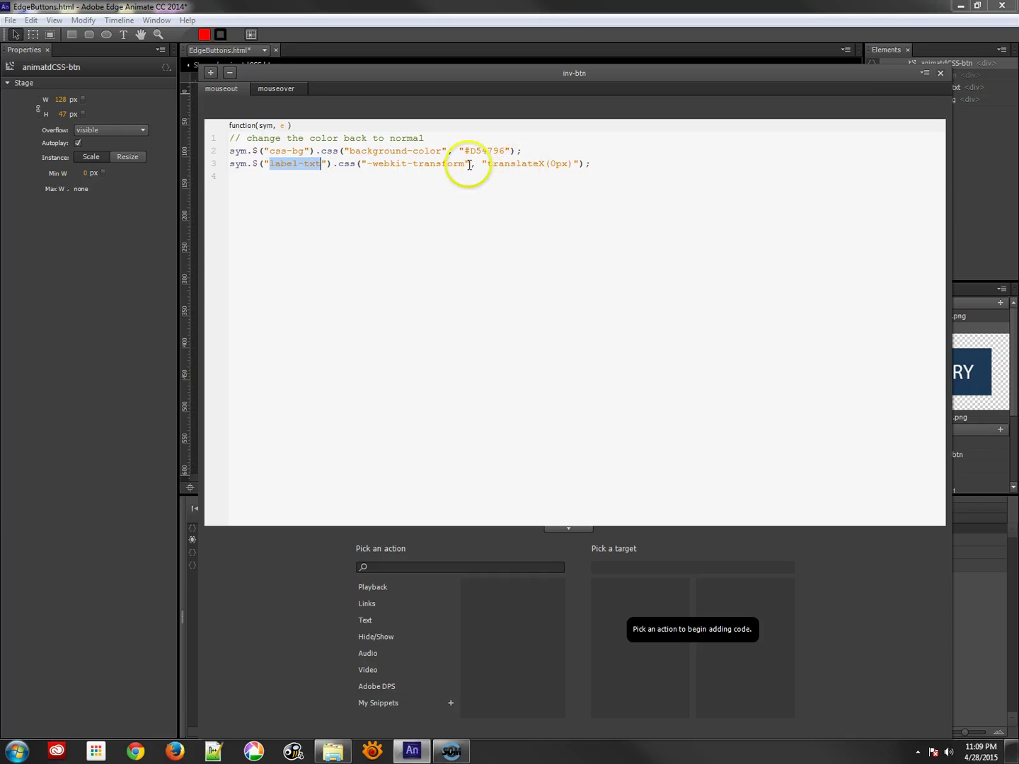
drag(487, 164, 559, 165)
- Review the label-txt transform line in inv-btn's mouseover action, and close the code editor
click(279, 90)
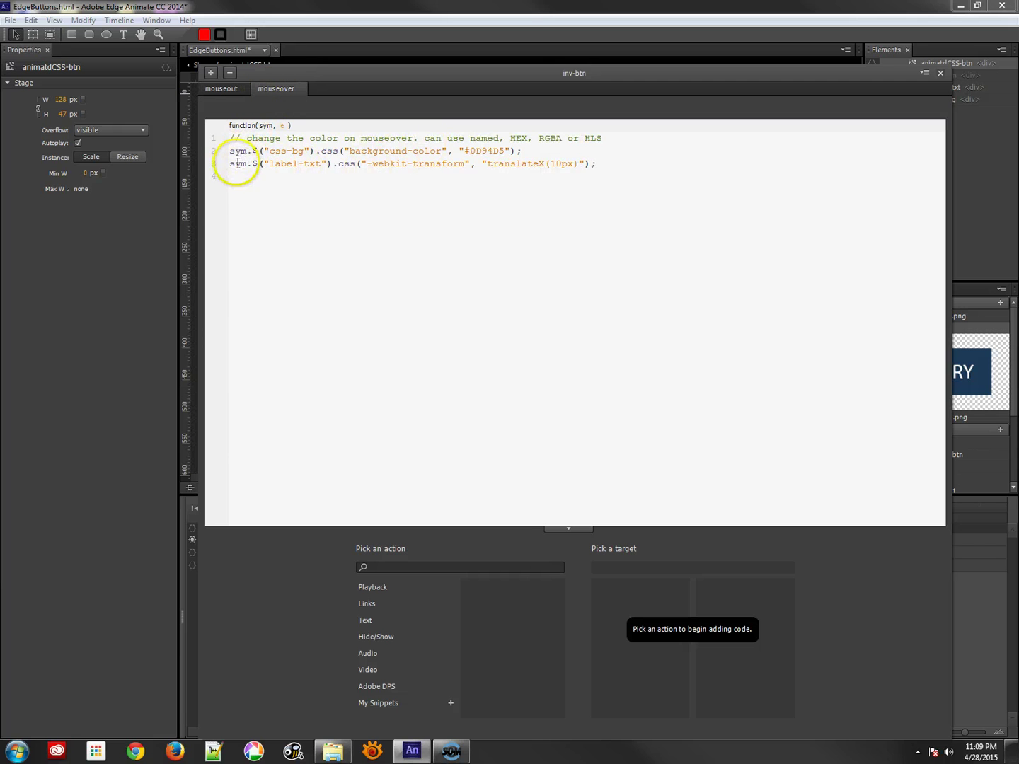
drag(230, 165, 605, 167)
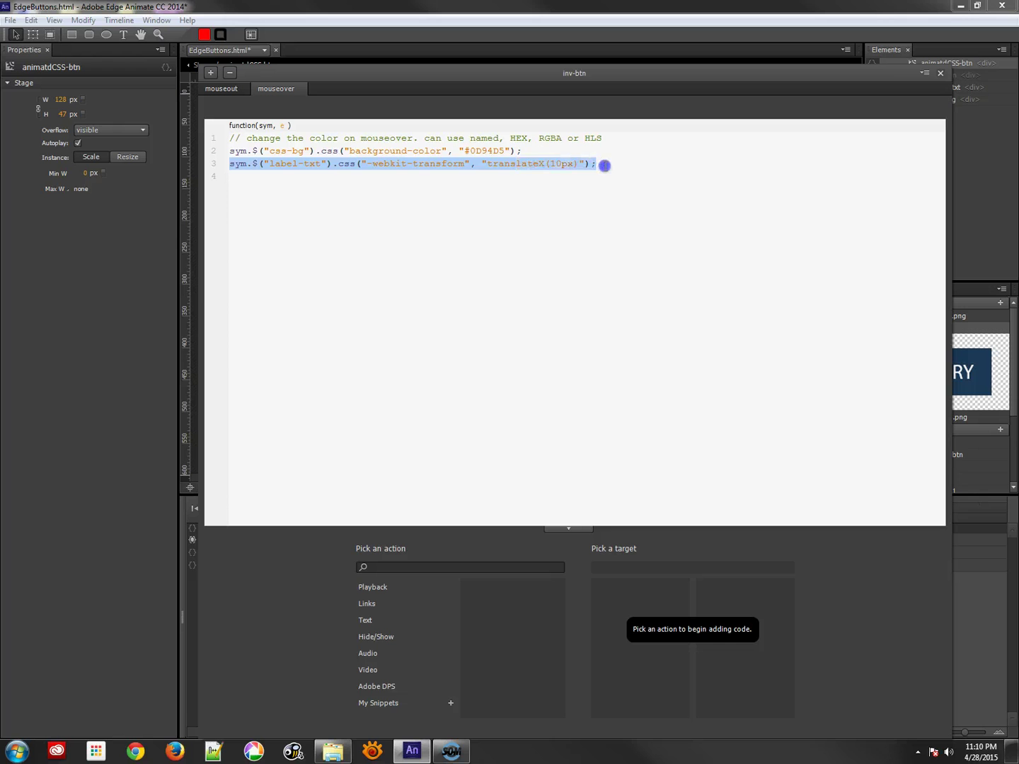
click(593, 167)
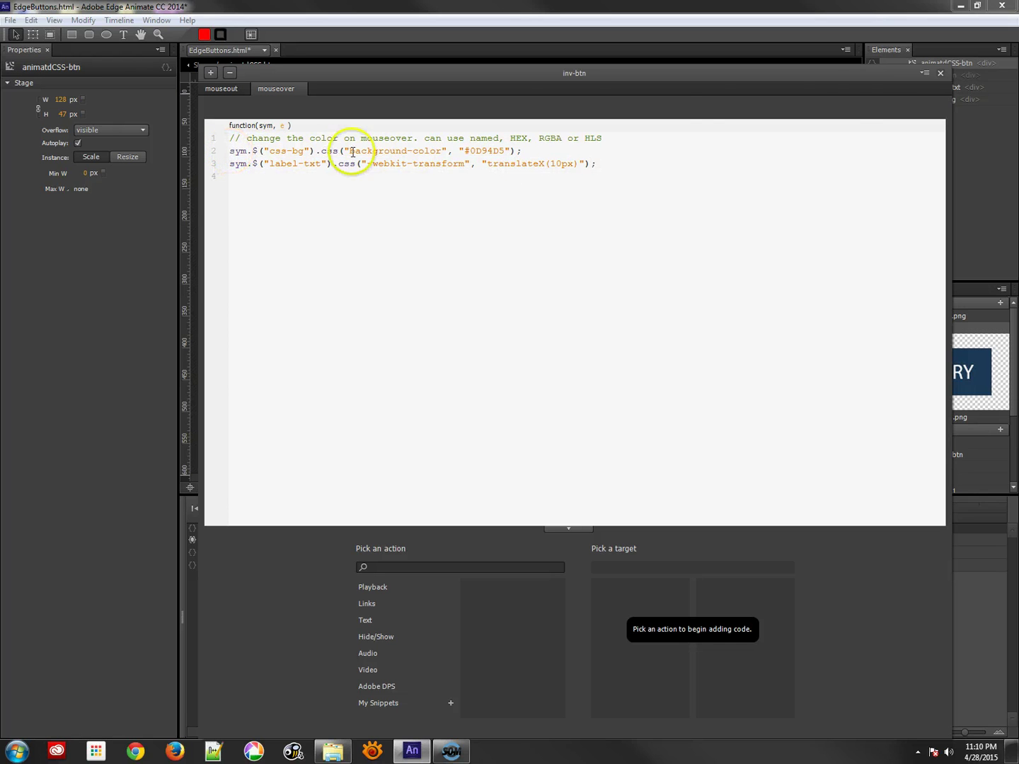
click(942, 74)
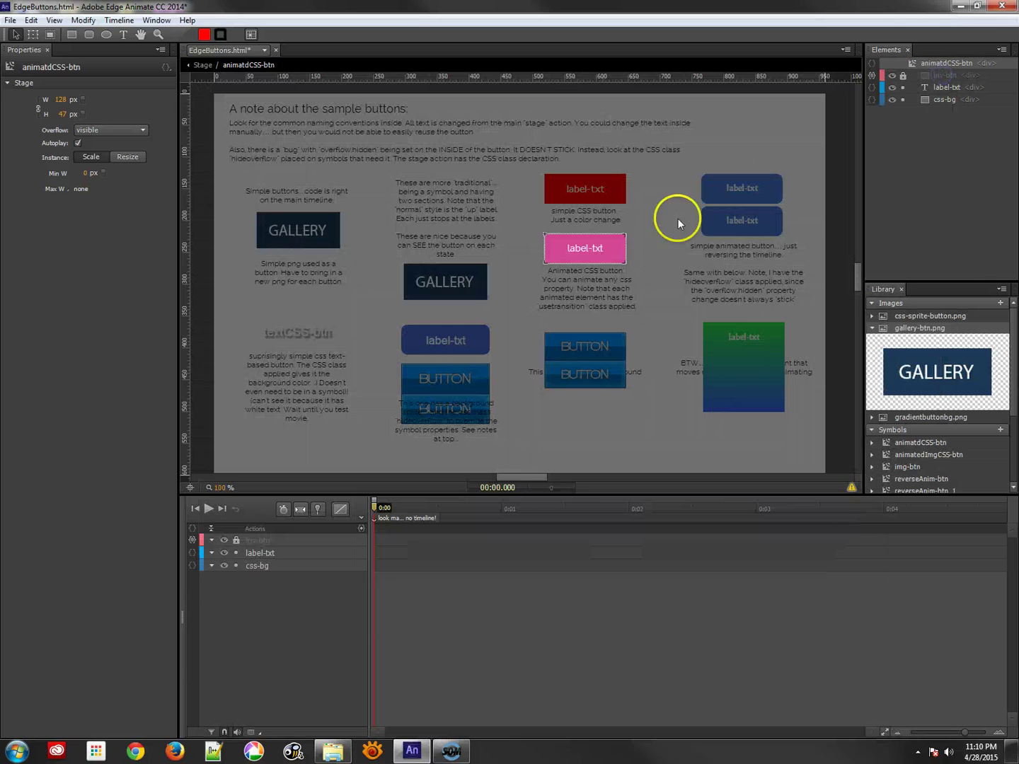
- Check the CSS class setting of css-bg inside animatedCSS-btn, and return to the Stage
click(597, 238)
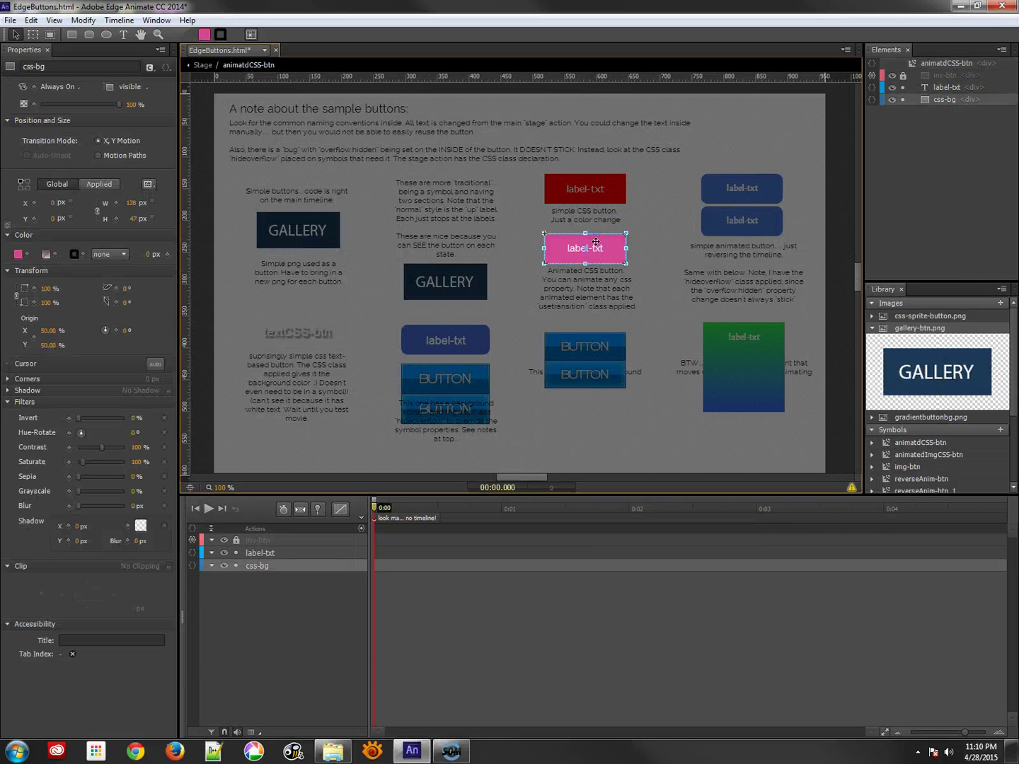
click(150, 68)
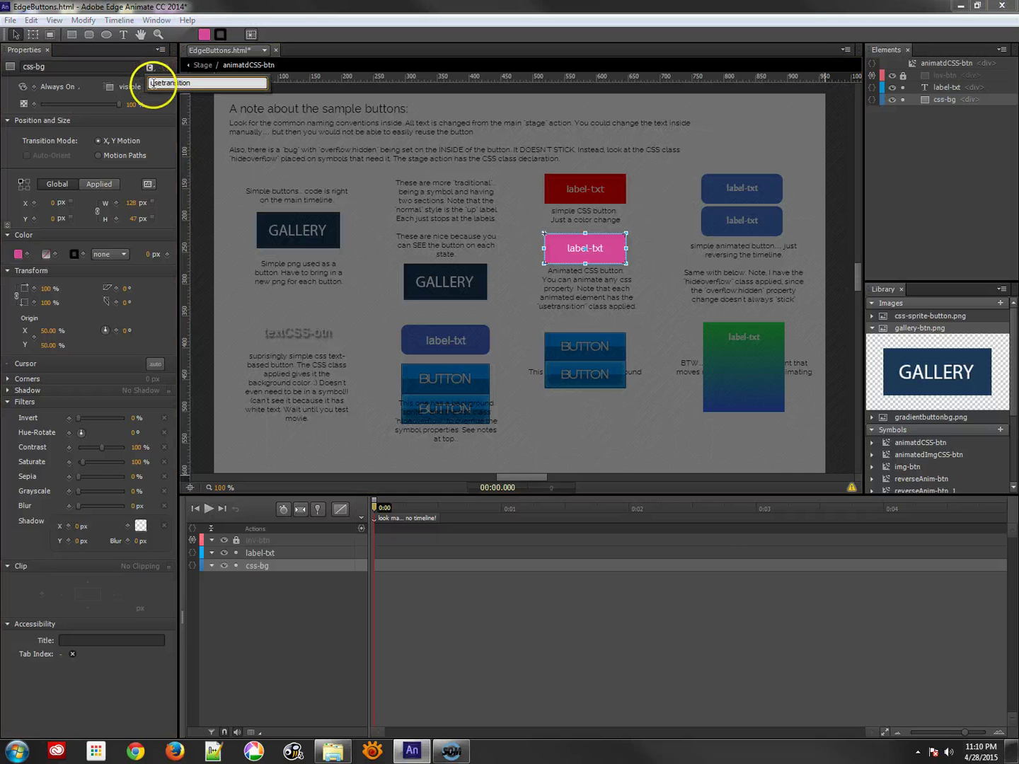
drag(151, 83, 179, 86)
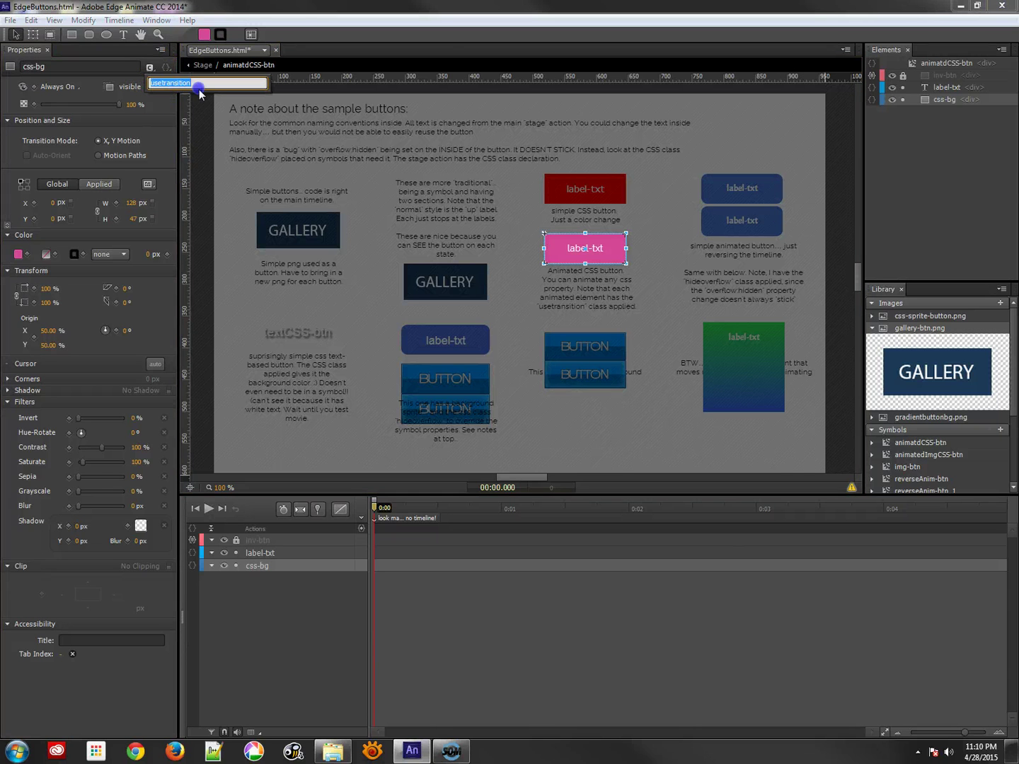
click(220, 165)
click(188, 65)
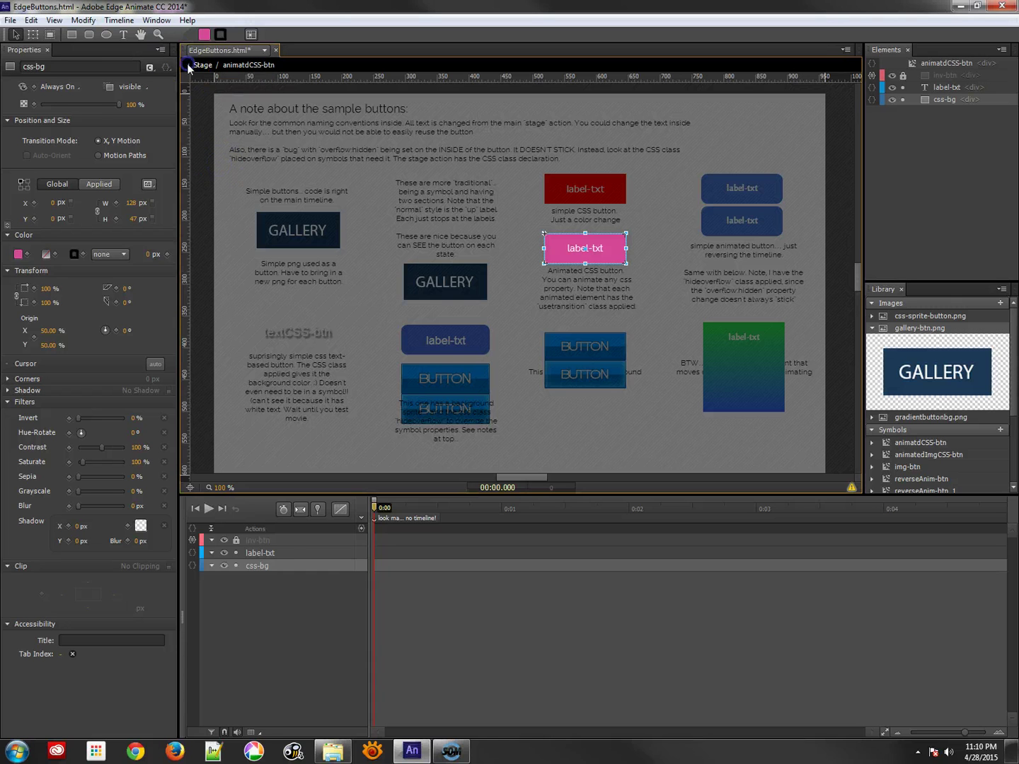
- Review the usetransition class lines in the Stage's compositionReady action, and close the code editor
click(192, 541)
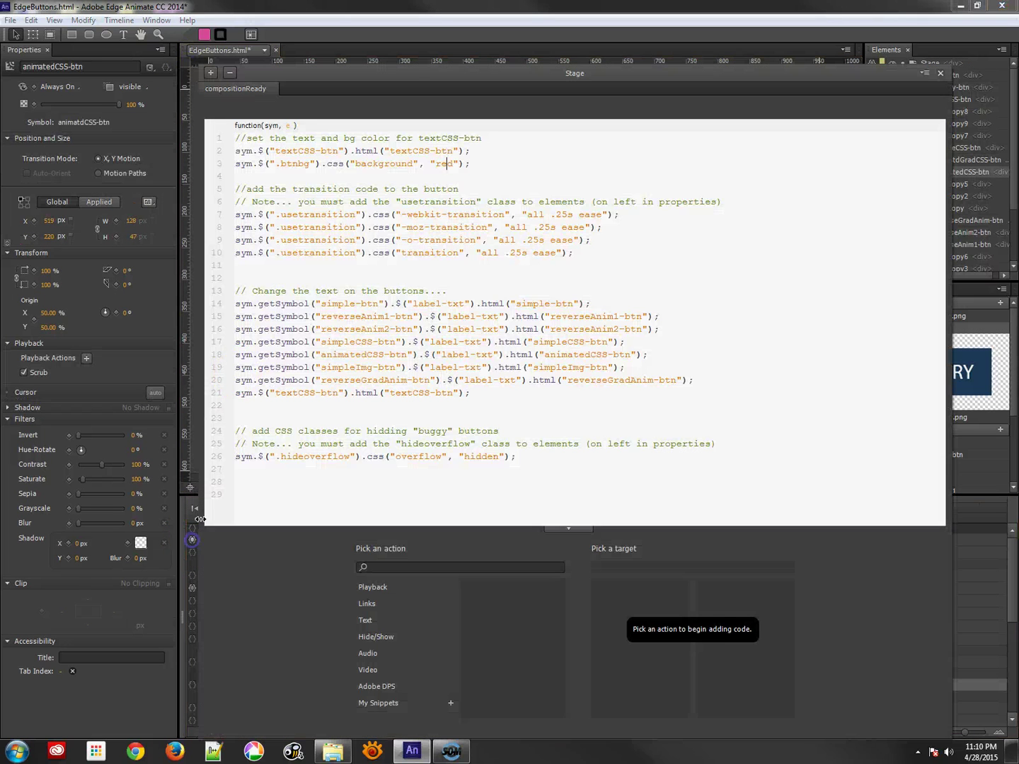
drag(572, 254, 228, 216)
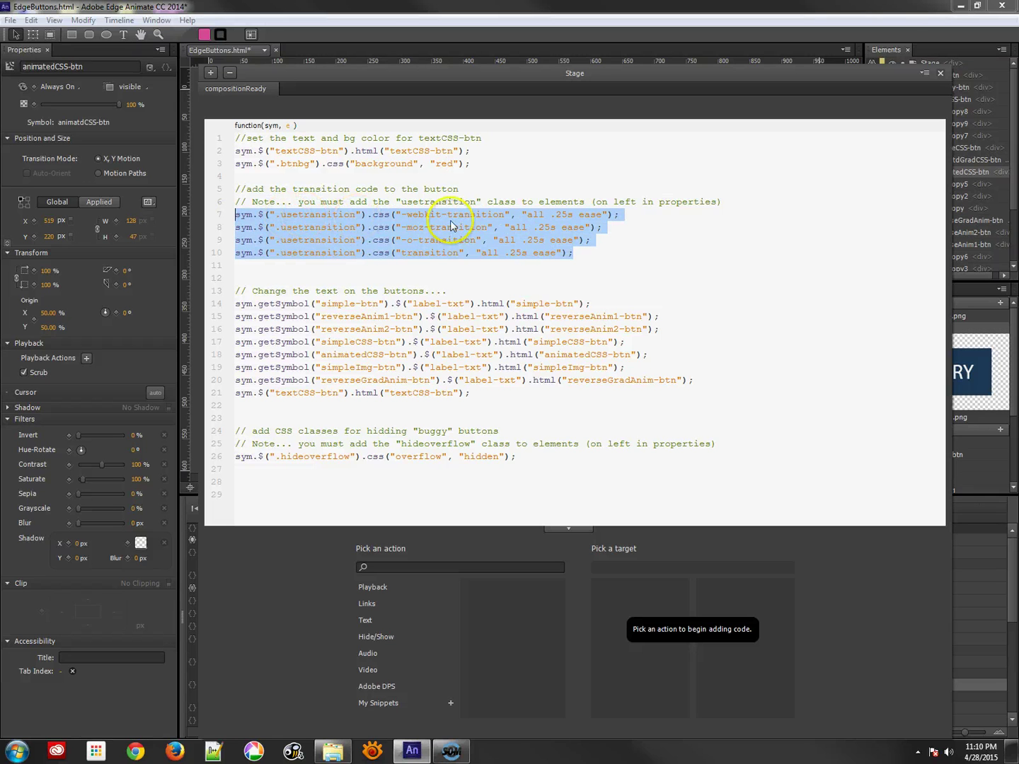
click(420, 216)
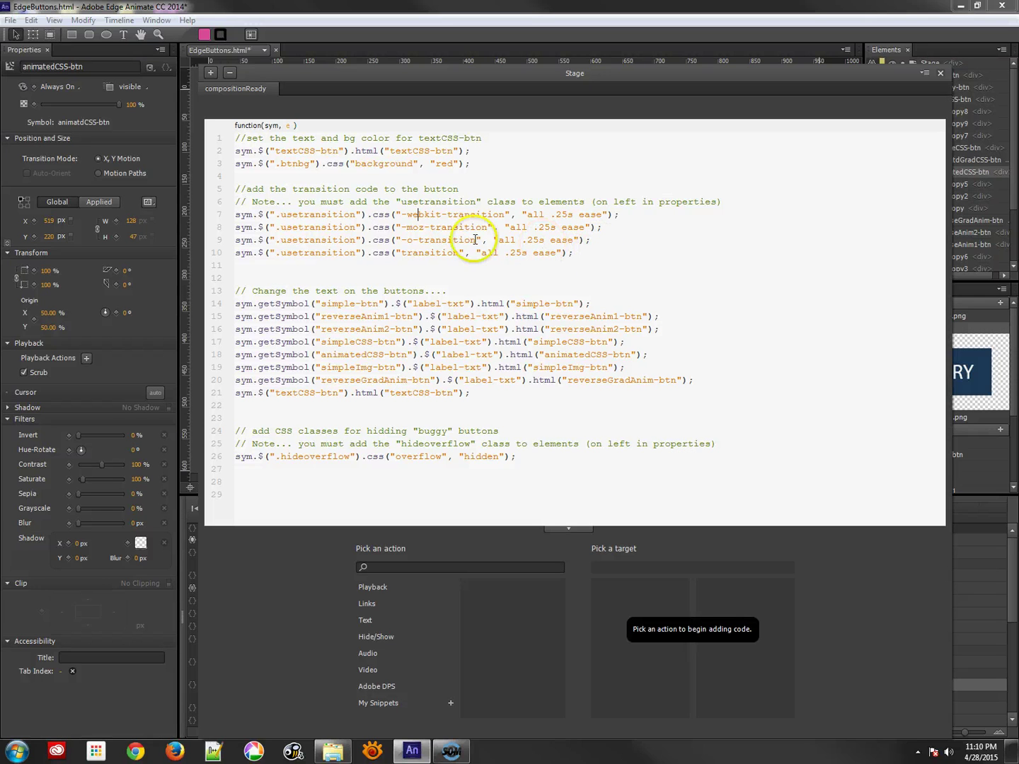
double_click(282, 214)
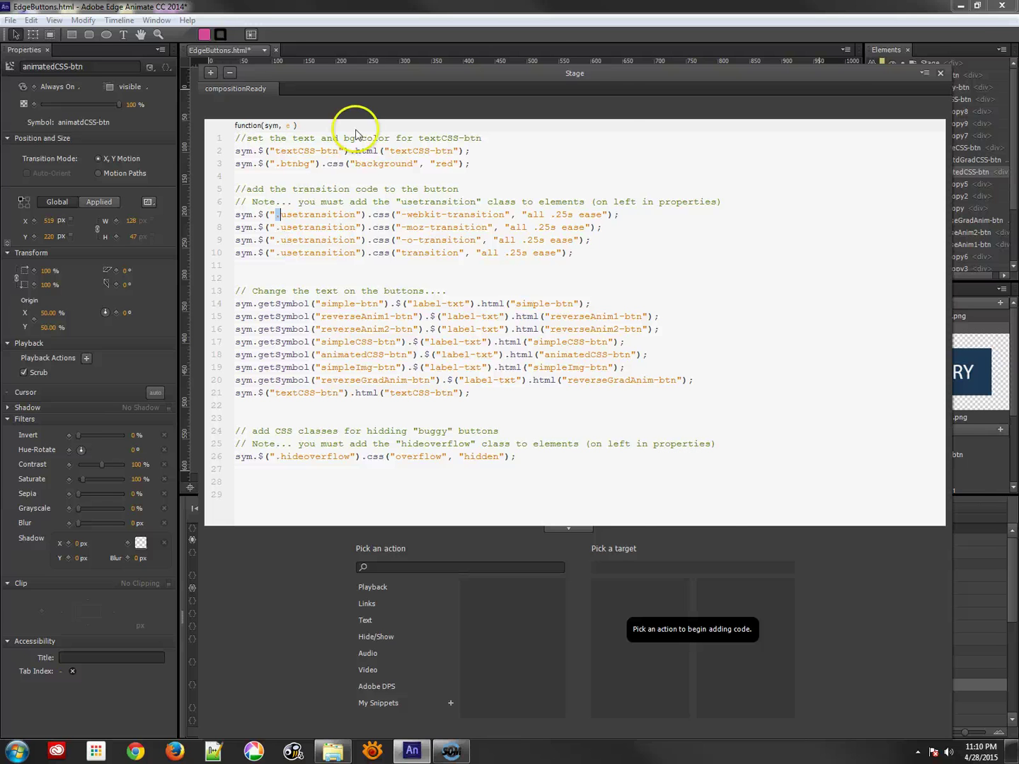
click(941, 73)
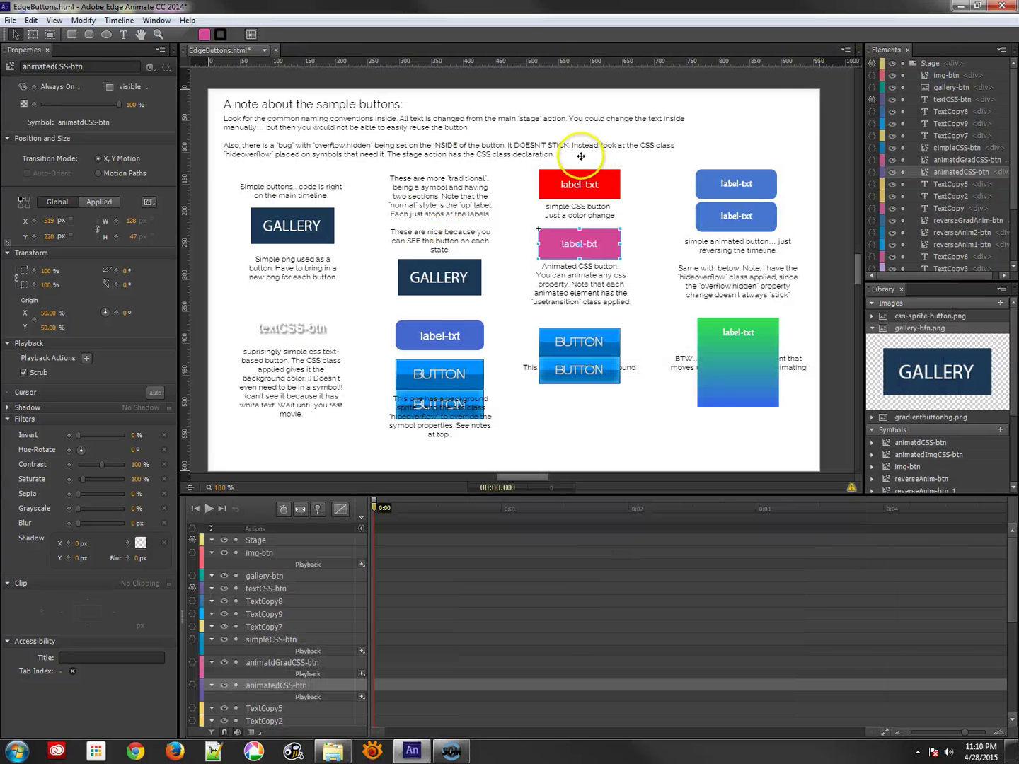
- Open the animatdGradCSS-btn button's symbol and examine the css-sprite-btn background-position line in inv-btn's mouseout action
click(564, 348)
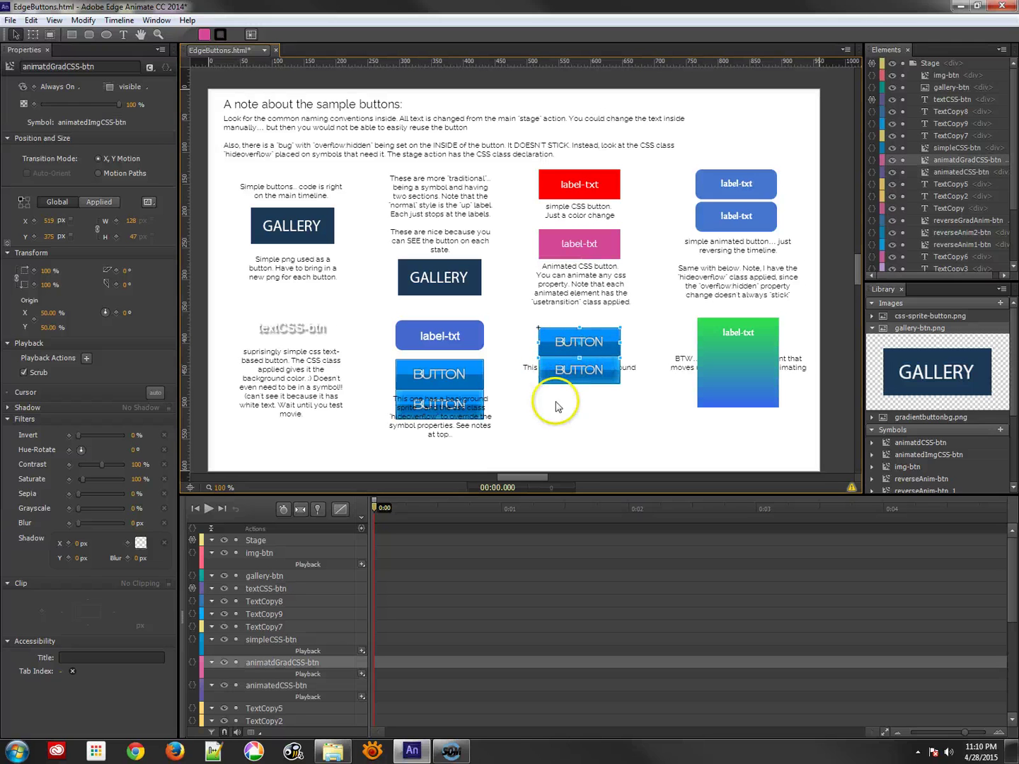
double_click(561, 344)
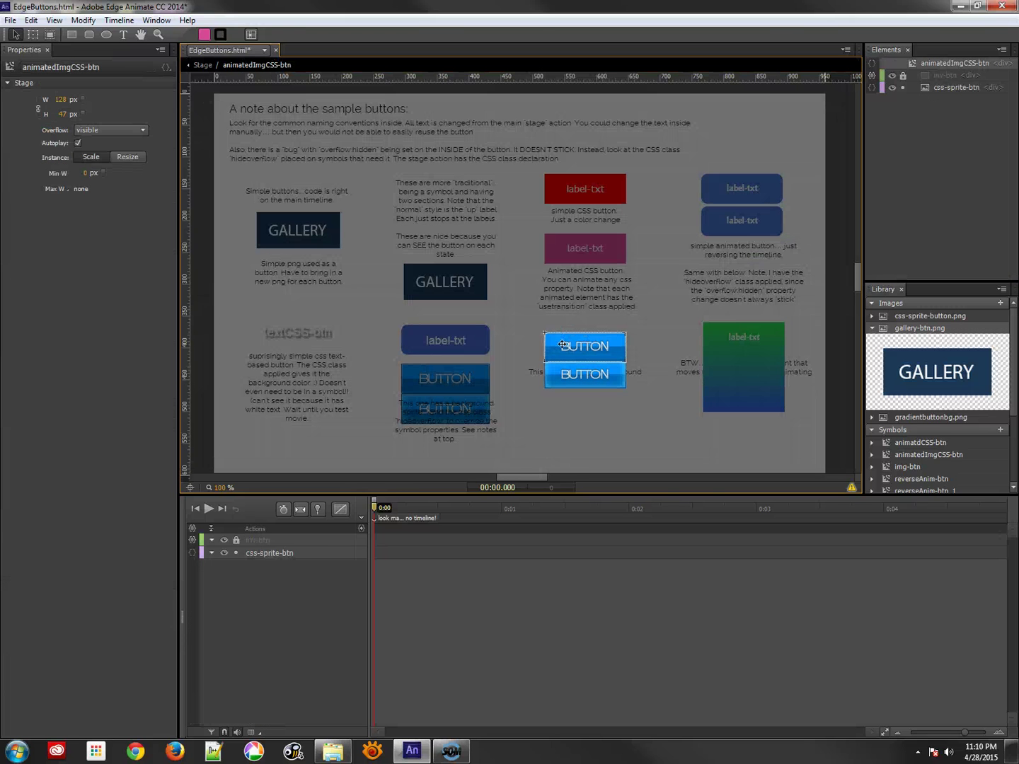
click(192, 539)
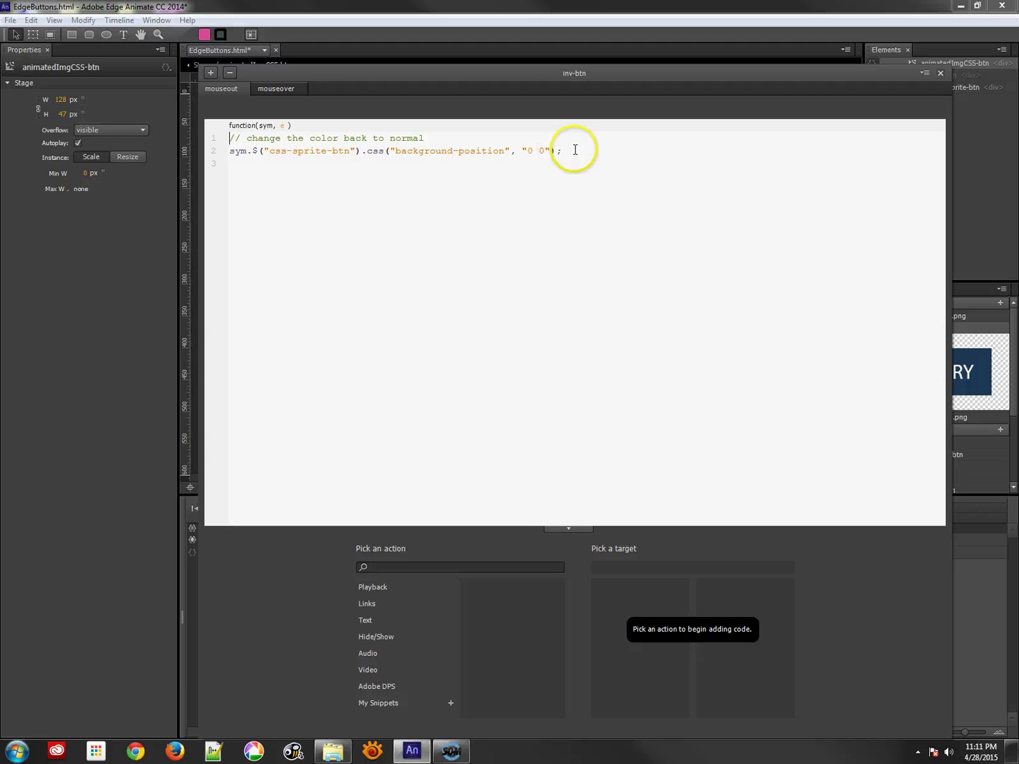
drag(576, 150, 226, 155)
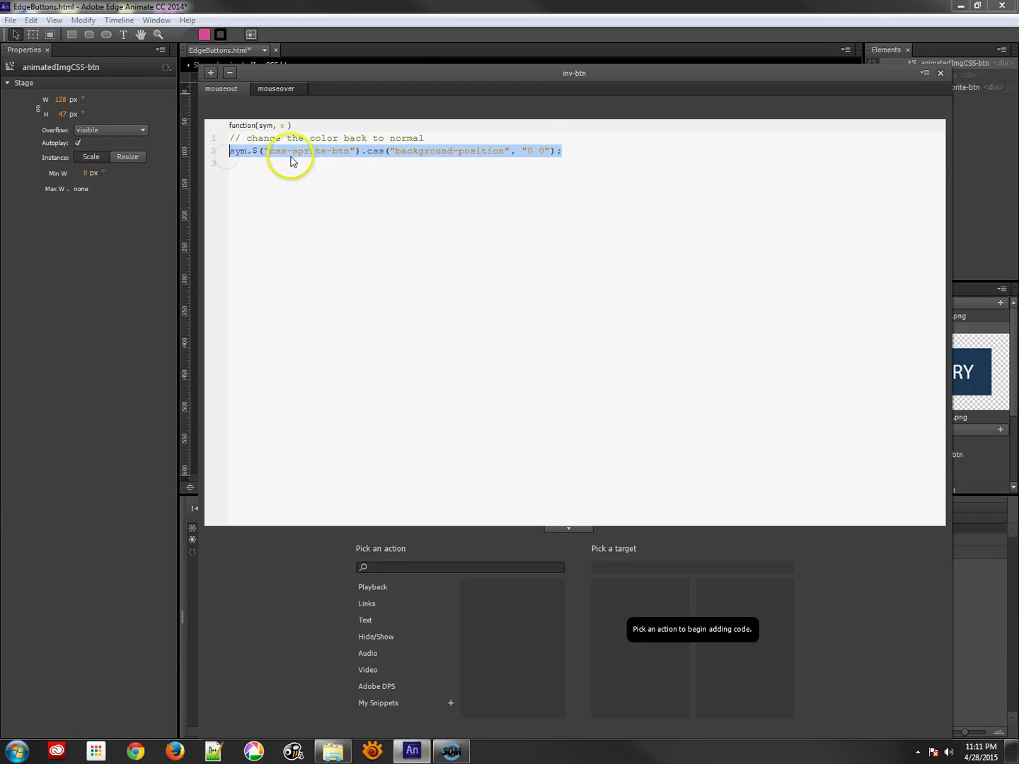
- Set css-sprite-btn's background-position to "0 -44px" in inv-btn's mouseover action, recheck the mouseout action, and close the code editor
click(277, 90)
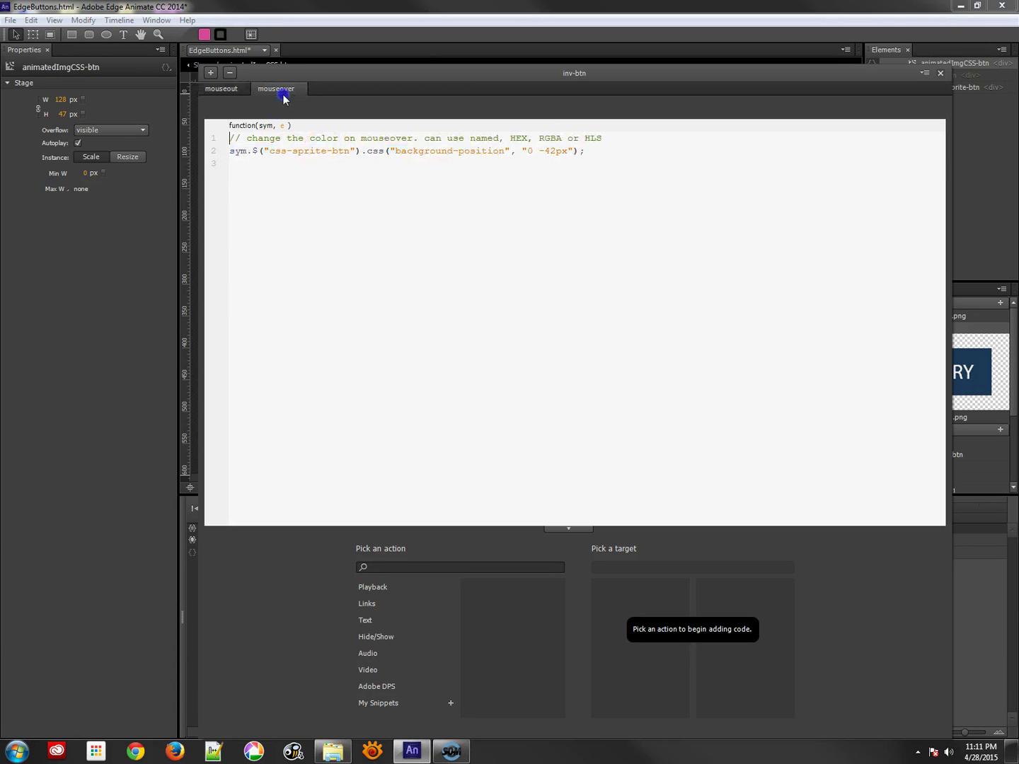
drag(538, 151, 553, 150)
key(Delete)
text(4)
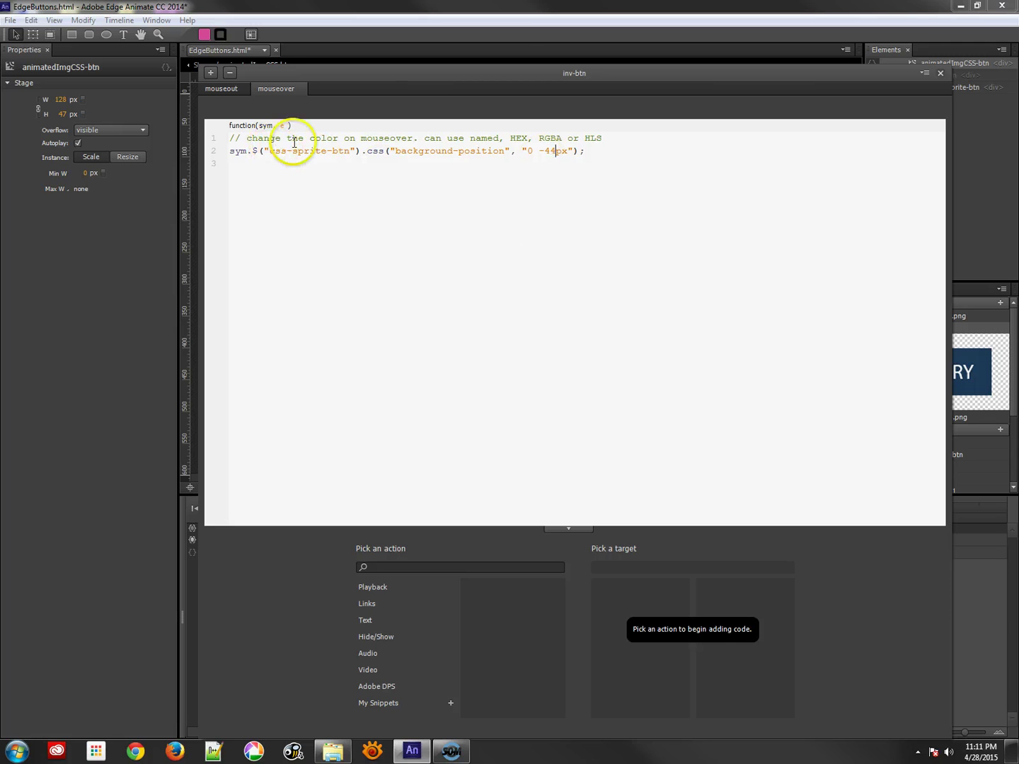
click(212, 90)
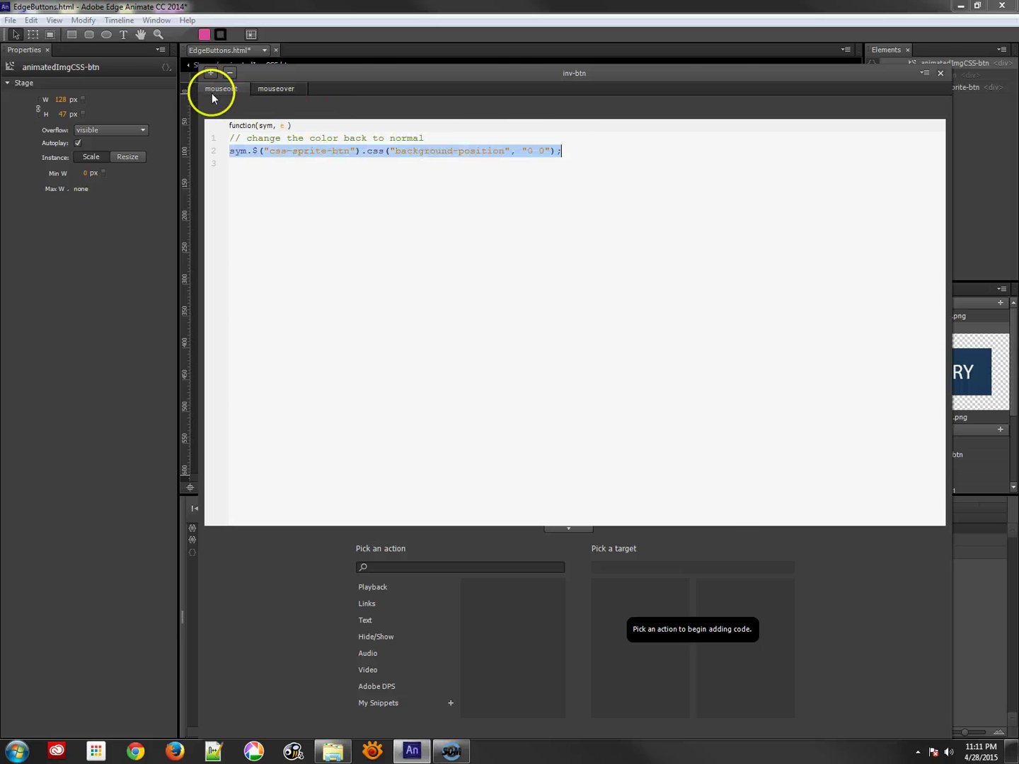
click(940, 73)
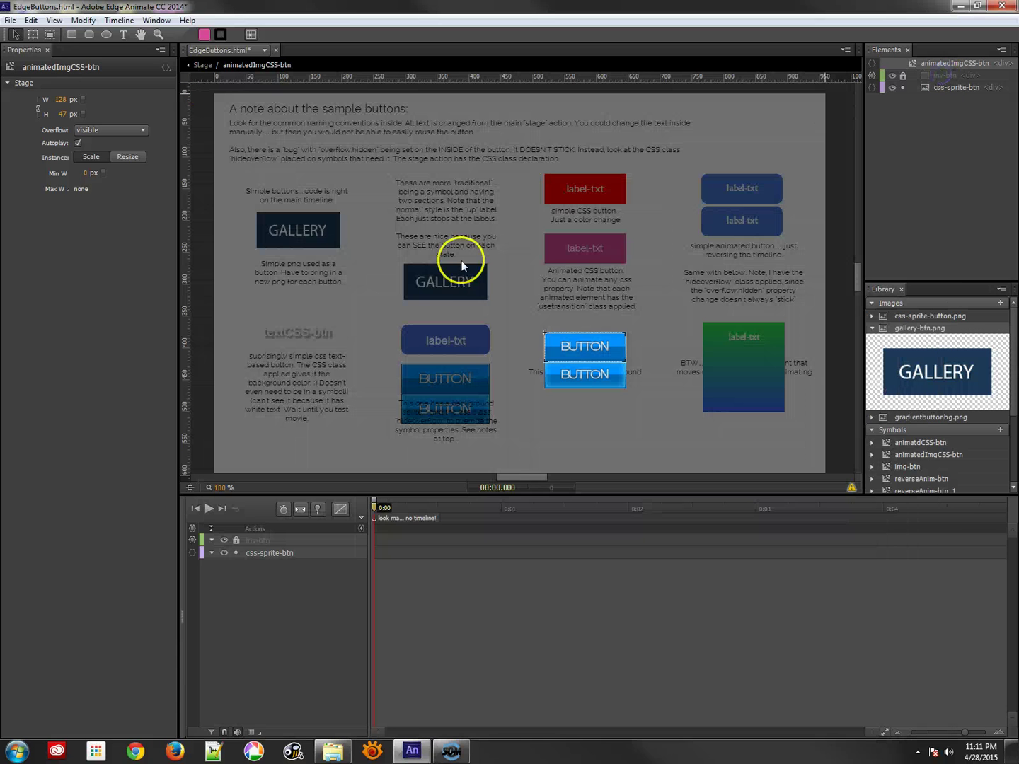
- Inspect the css-sprite-btn element's properties and preview its source image css-sprite-button.png in the library
click(564, 346)
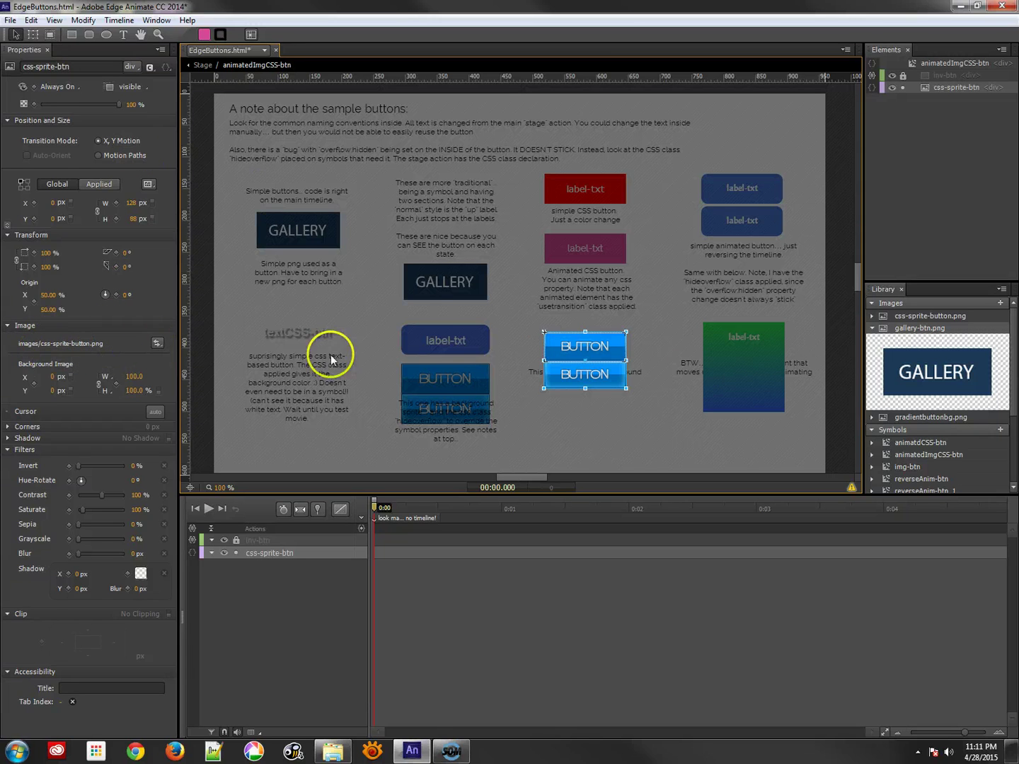
click(873, 317)
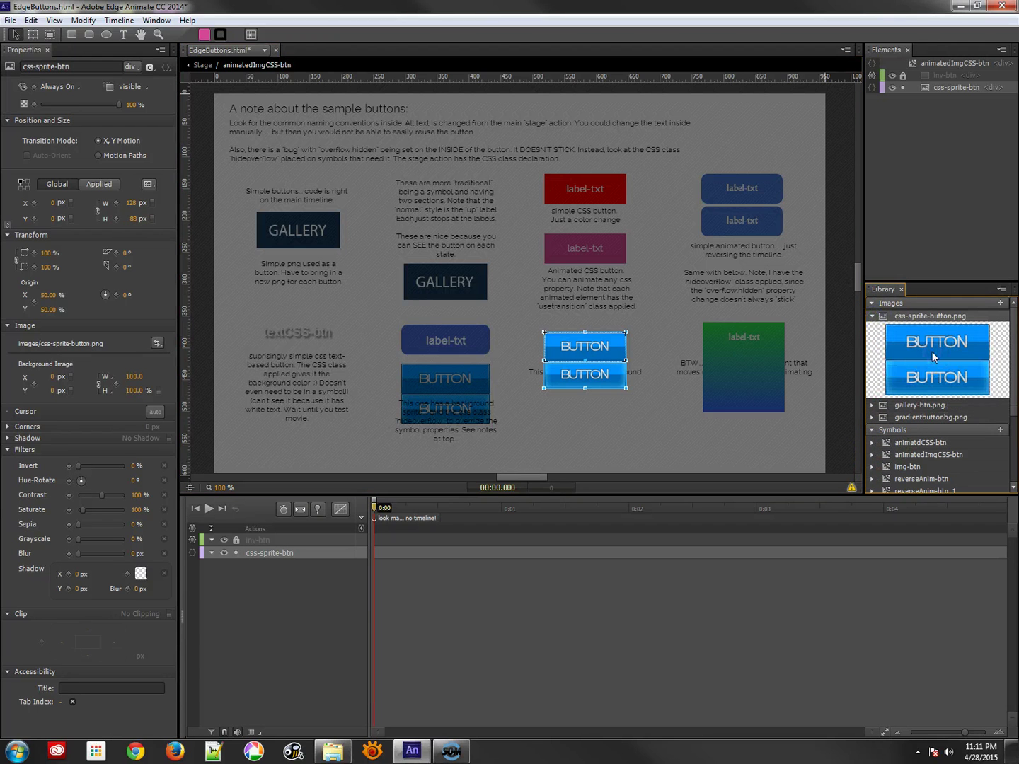
click(574, 347)
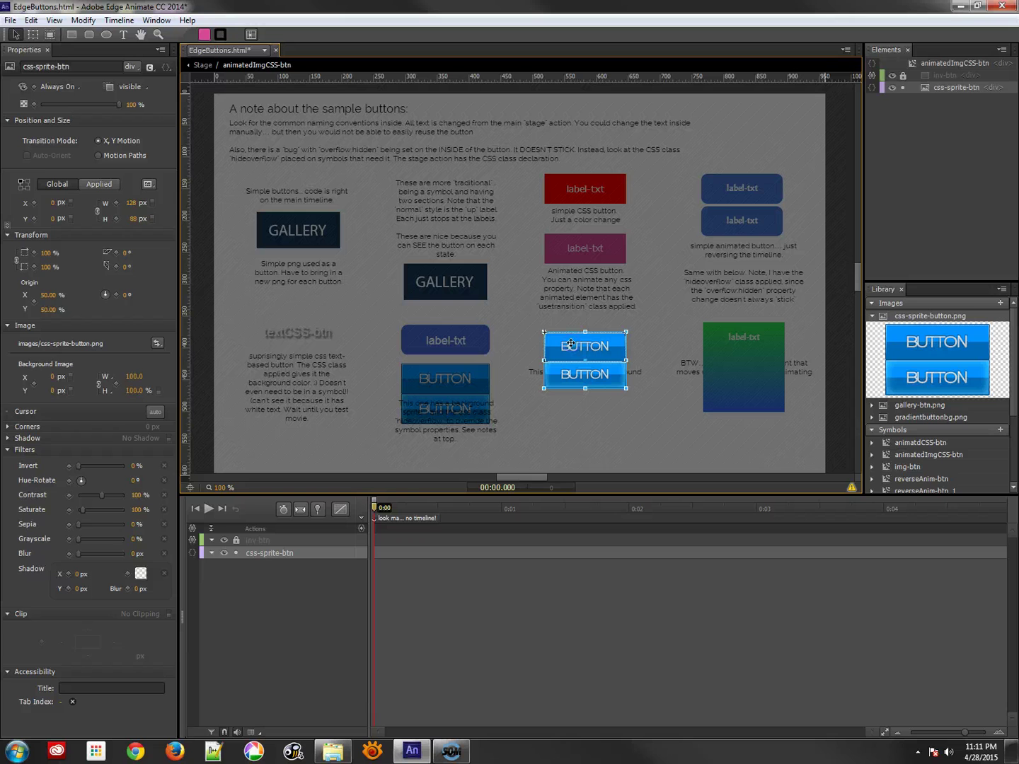
- Set the animatedImgCSS-btn symbol's overflow to hidden and return to the main Stage
click(528, 337)
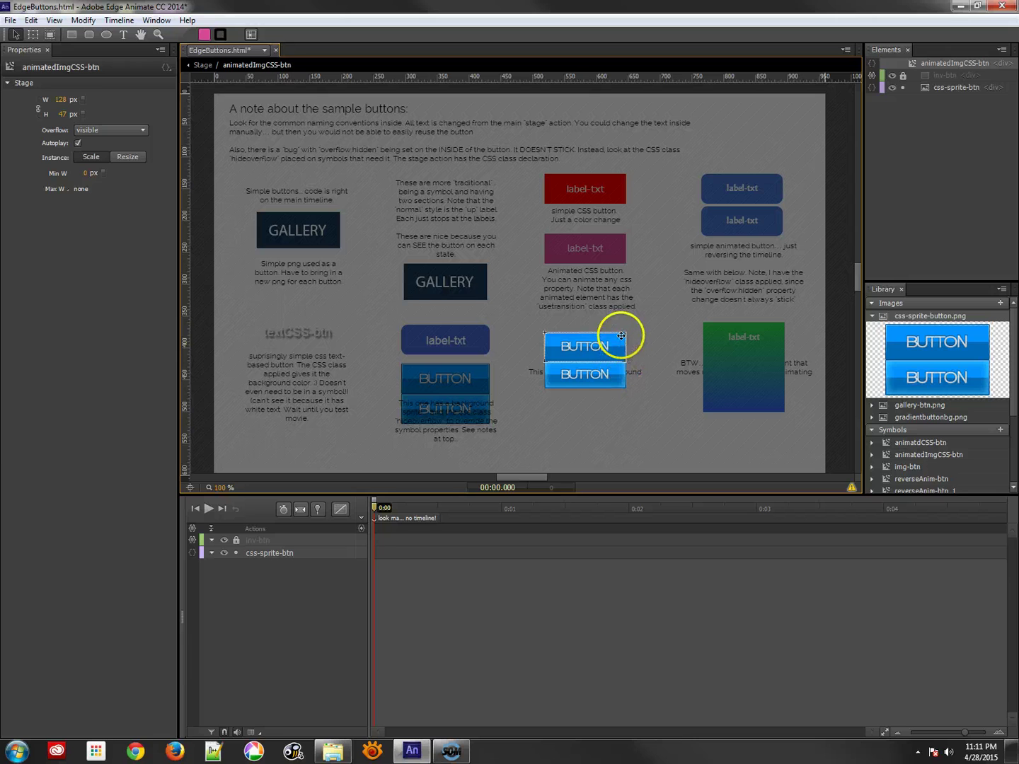
click(142, 130)
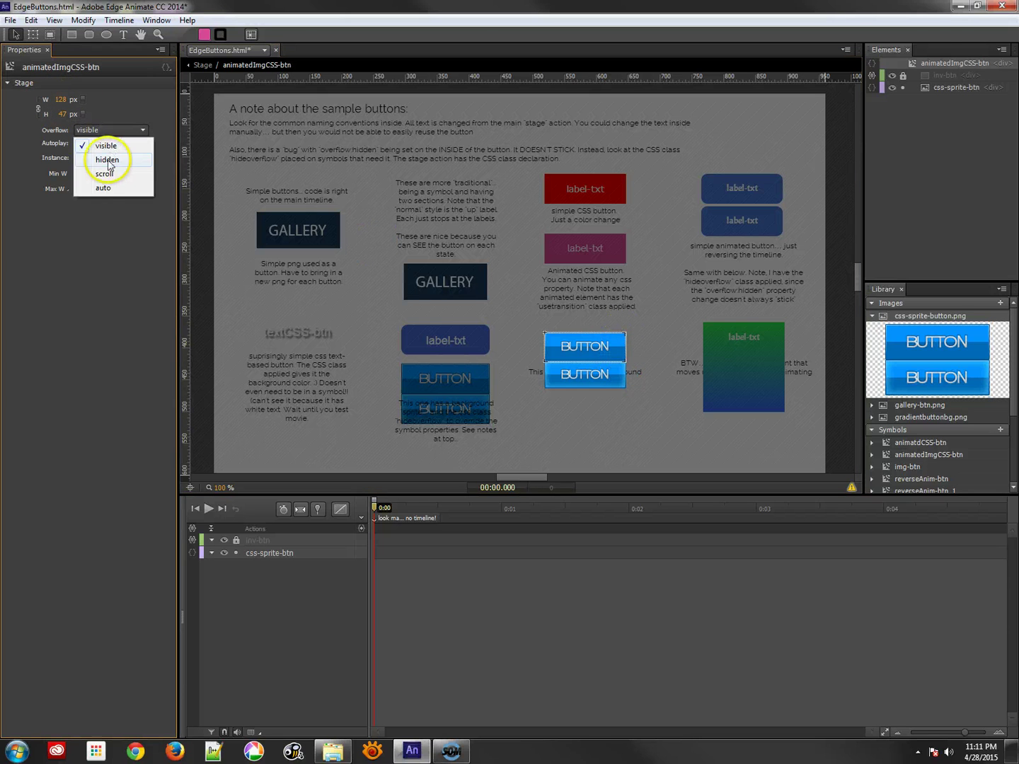
click(108, 160)
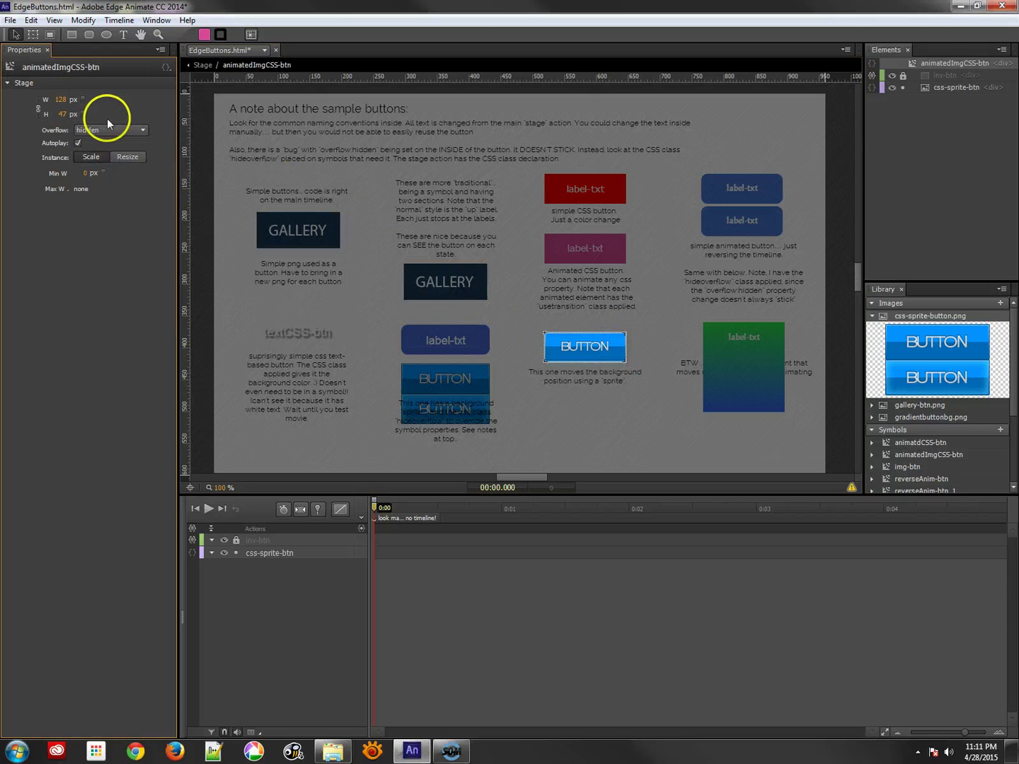
click(97, 131)
click(103, 157)
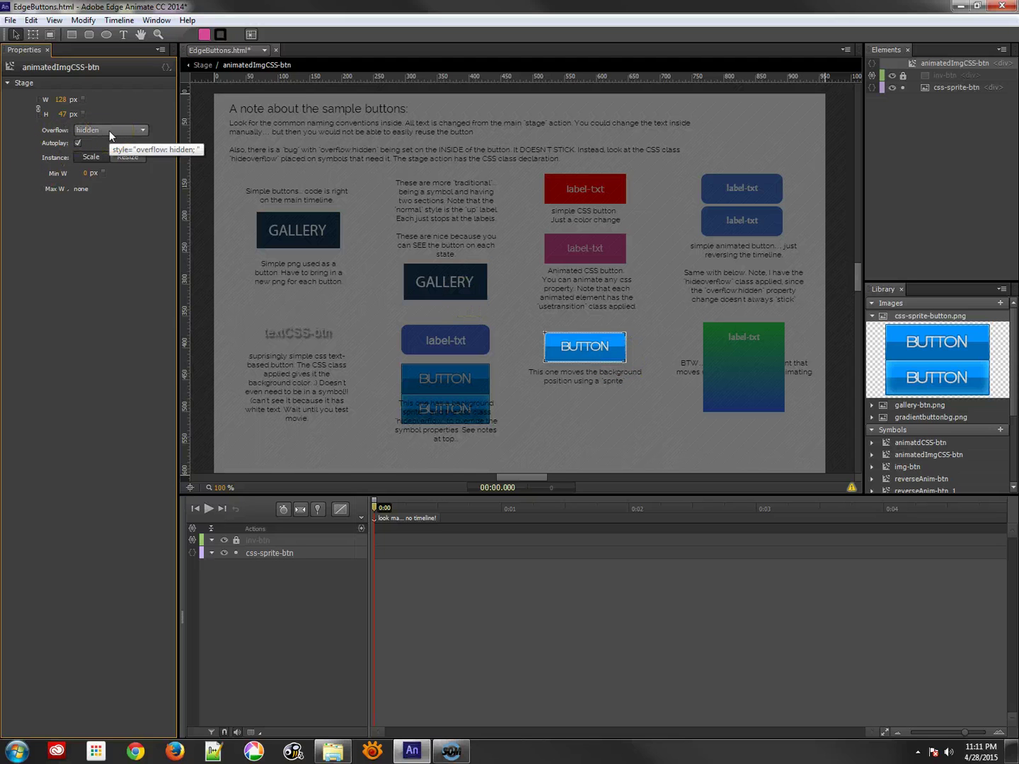
click(200, 66)
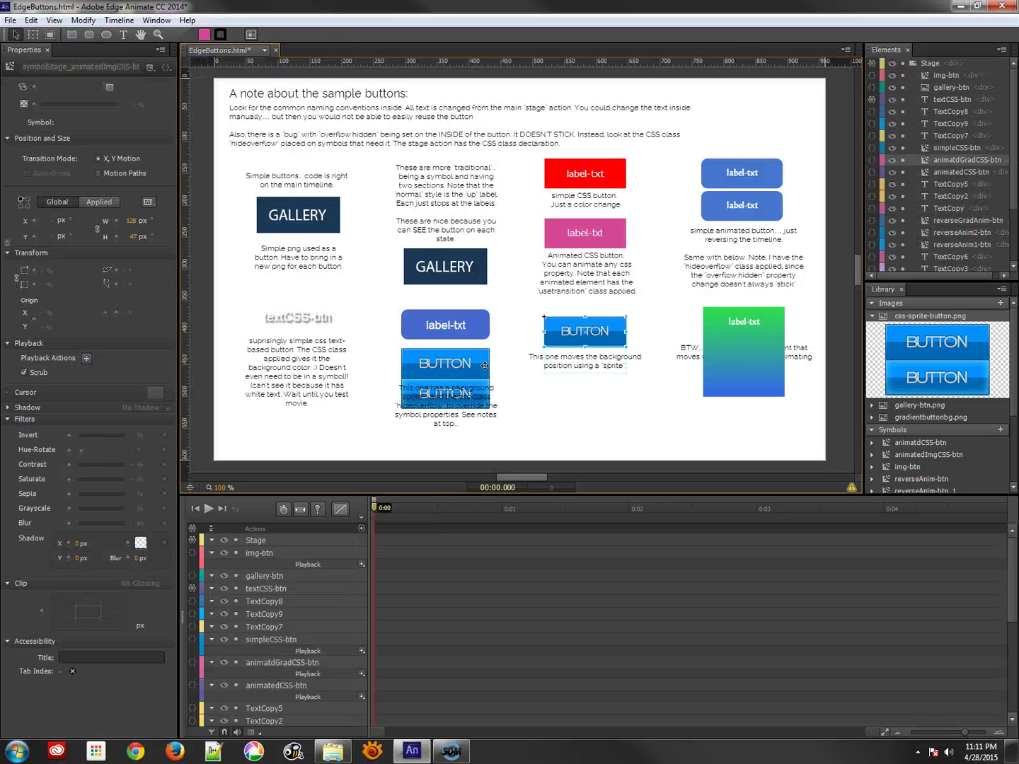
- Select the animatdGradCSS-btn instance on the Stage and inspect its assigned CSS class
click(569, 409)
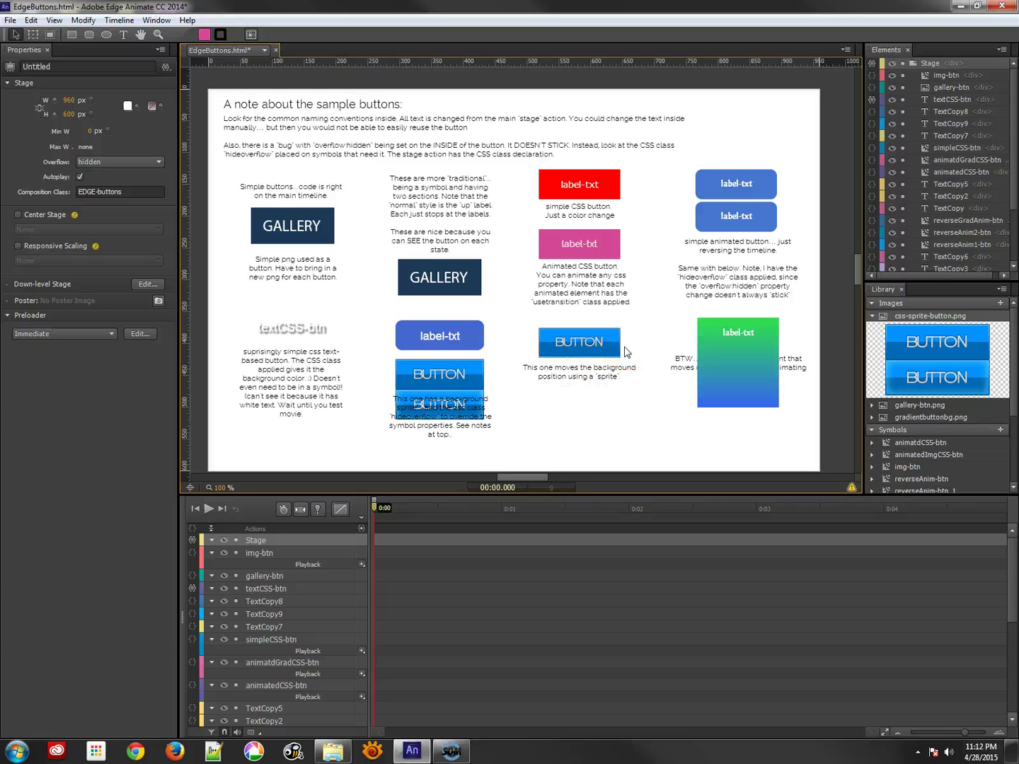
click(584, 345)
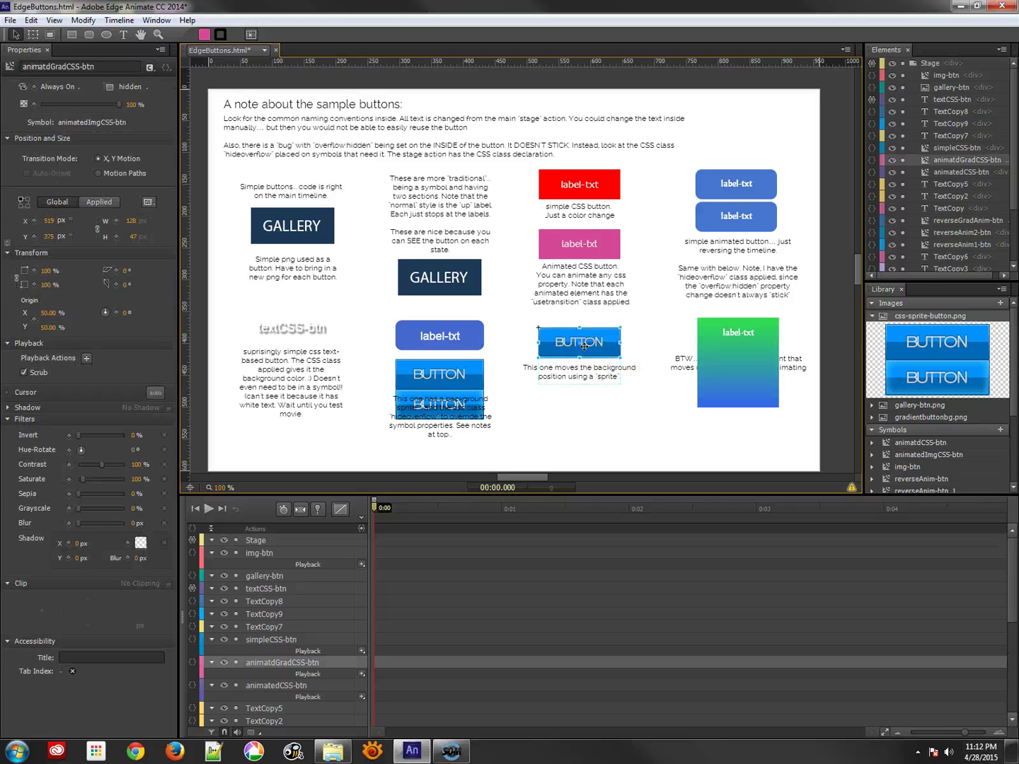
click(150, 68)
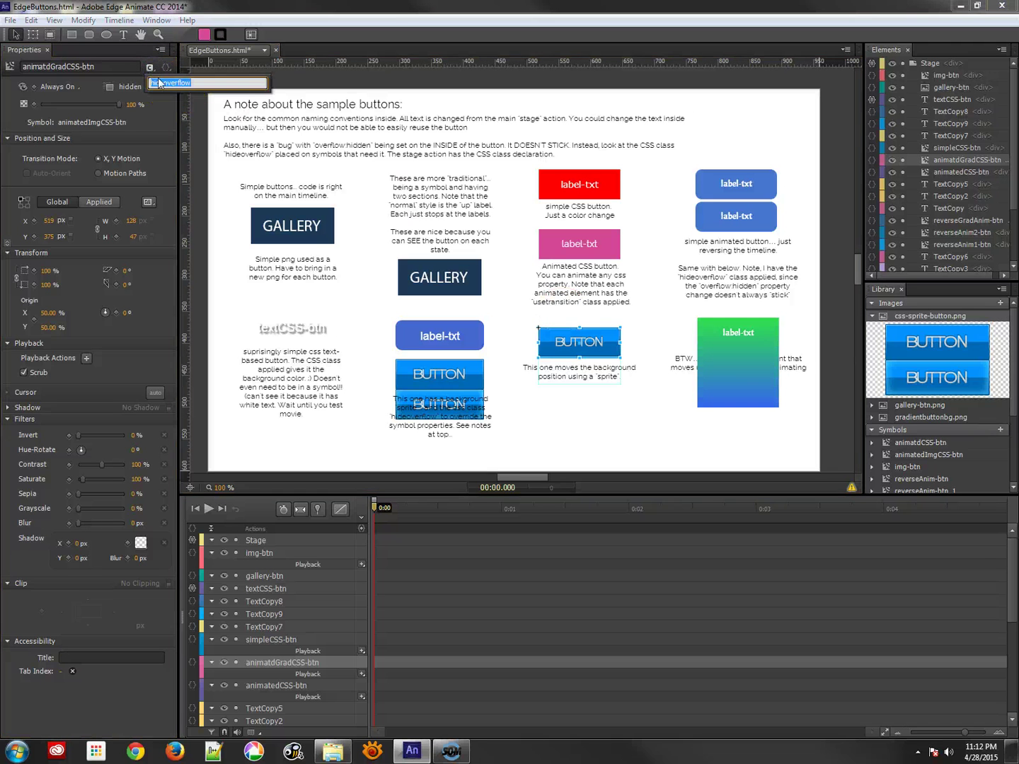
double_click(169, 82)
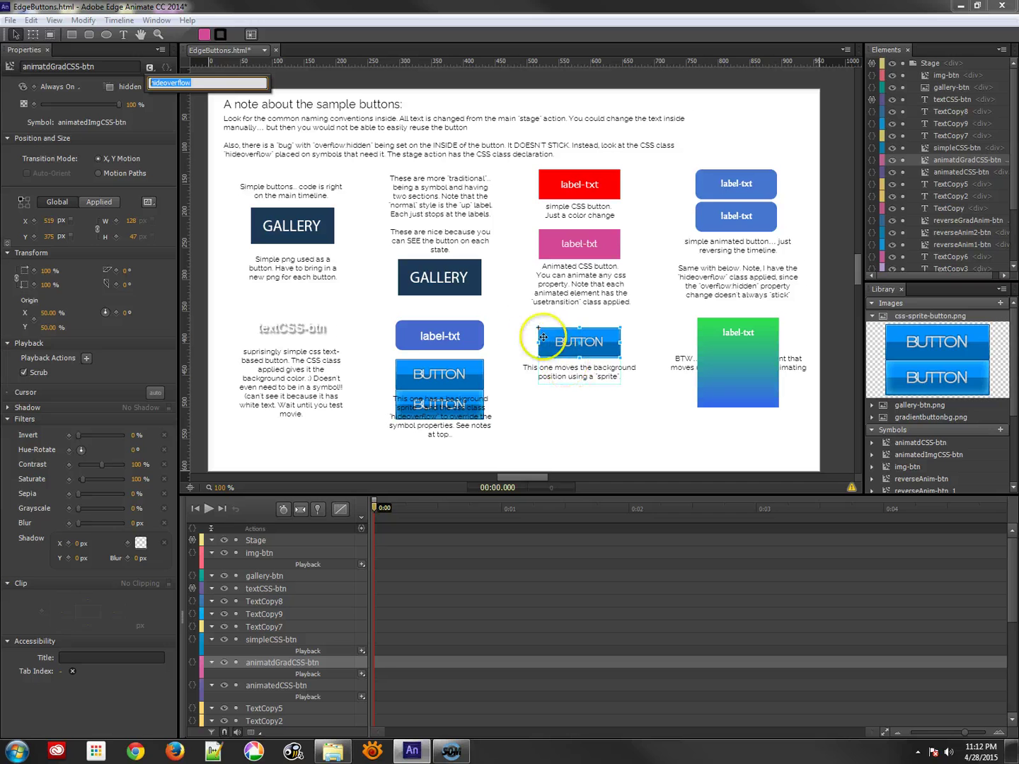
click(221, 220)
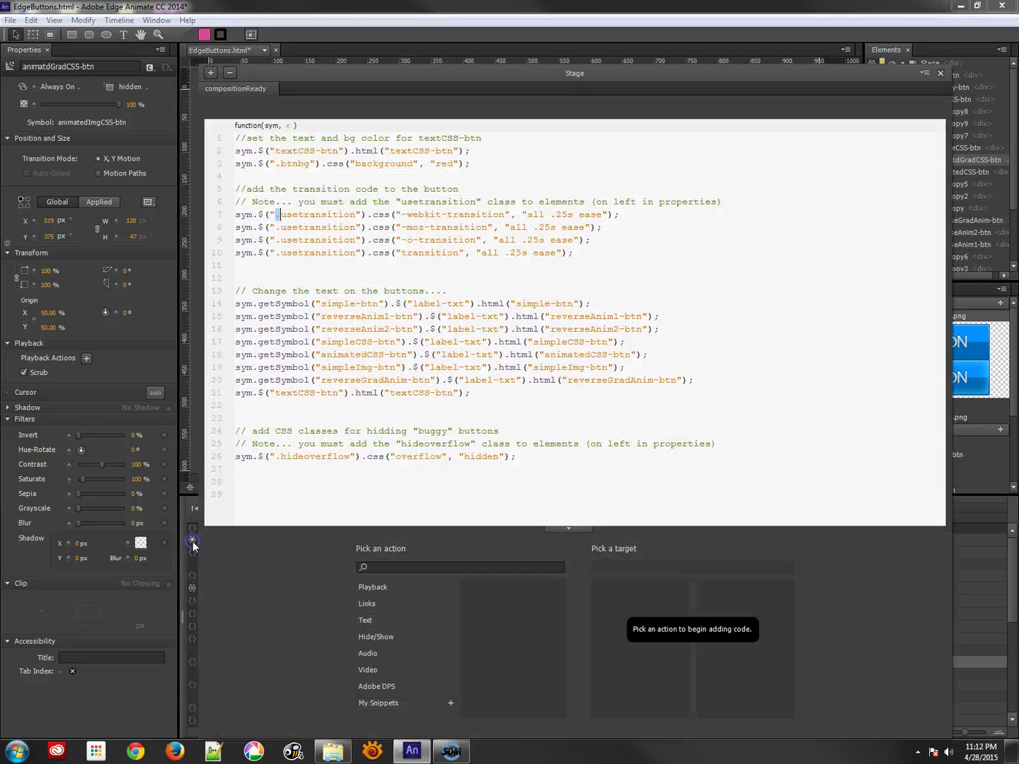
- Review the hideoverflow class line in the Stage's compositionReady action, and close the code editor
click(192, 539)
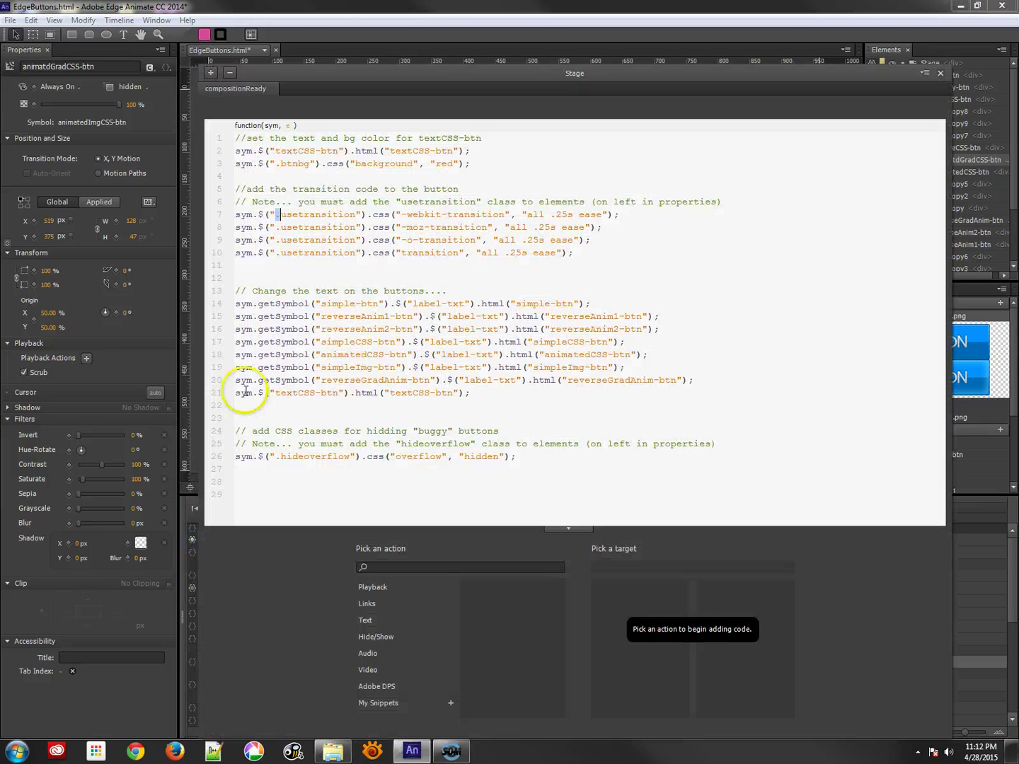
drag(525, 458, 228, 458)
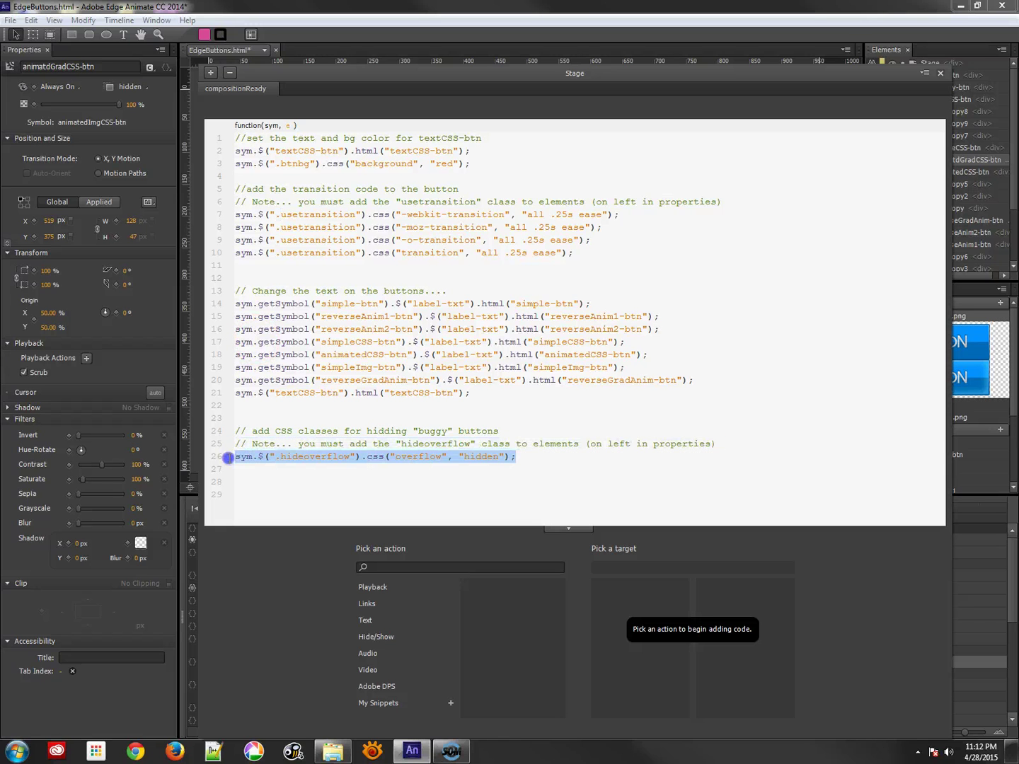
click(296, 457)
drag(284, 455, 347, 457)
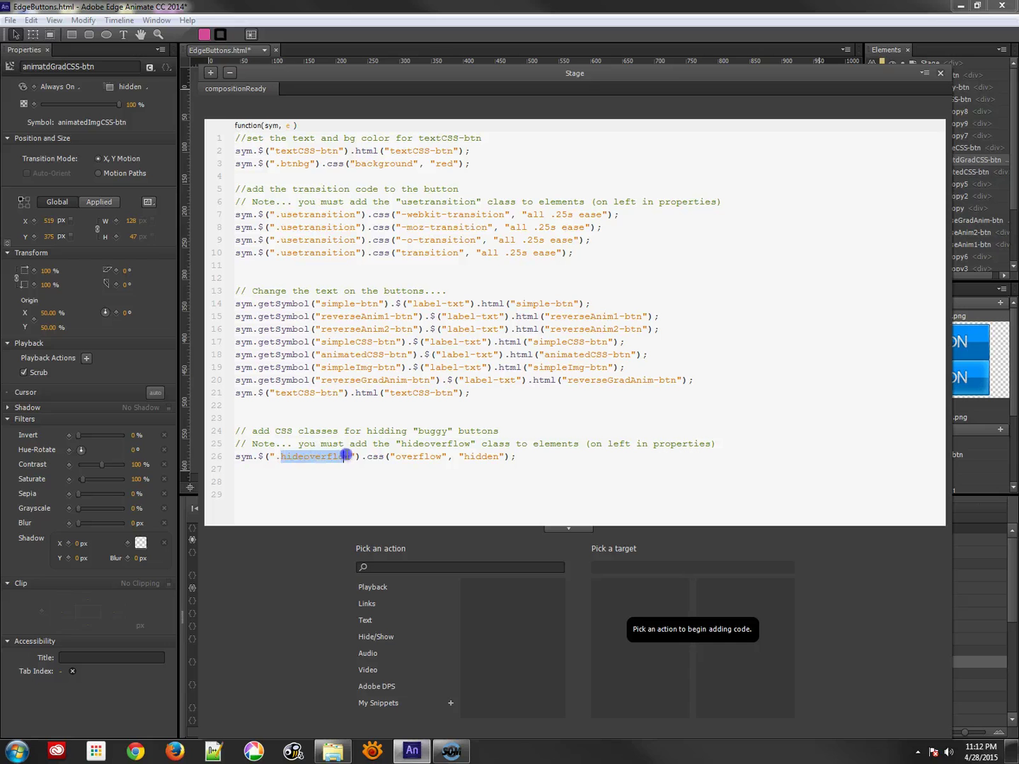
click(411, 457)
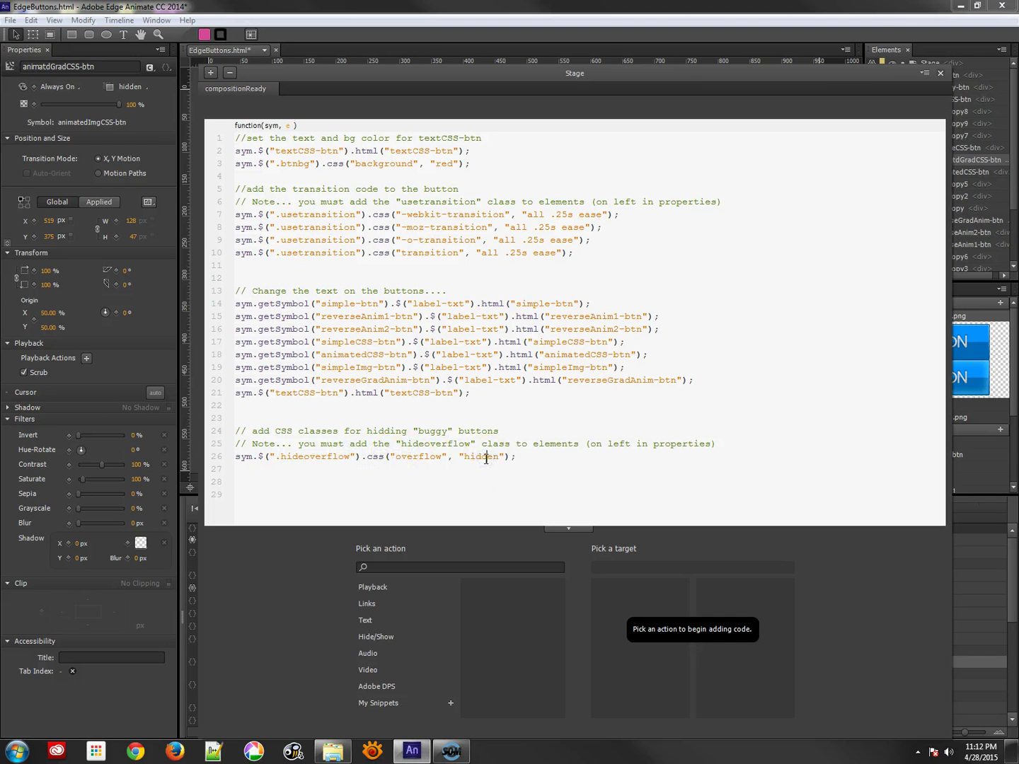
click(940, 73)
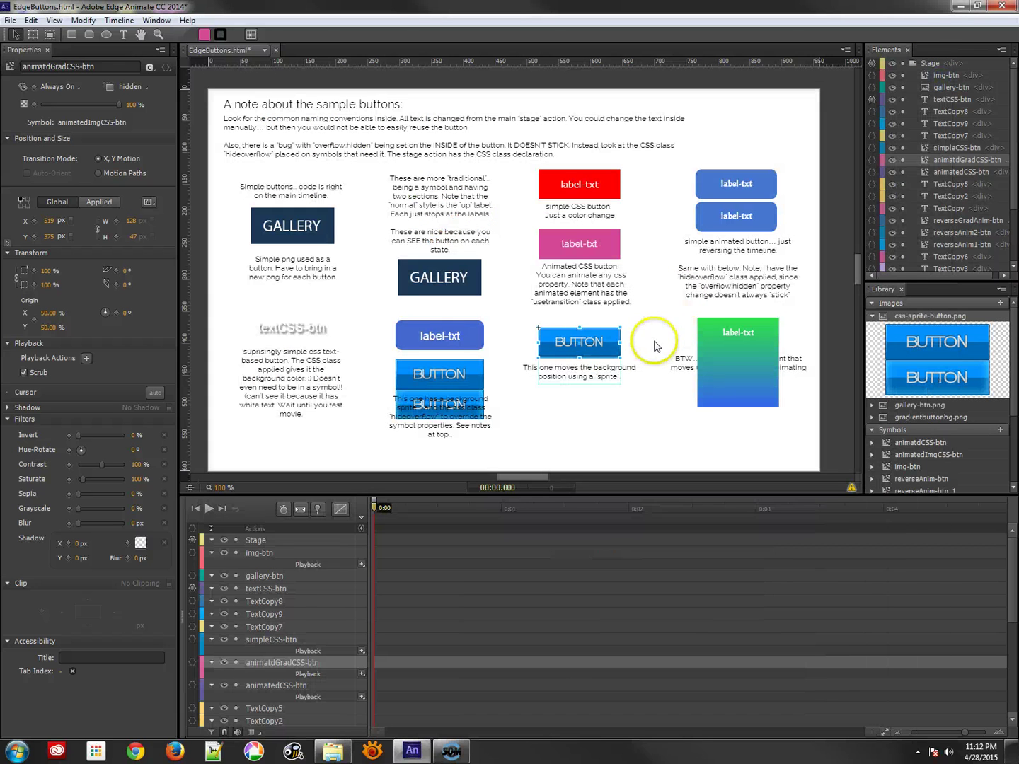
- Reopen the animatdGradCSS-btn button's symbol and inspect the CSS class assigned to css-sprite-btn
click(506, 334)
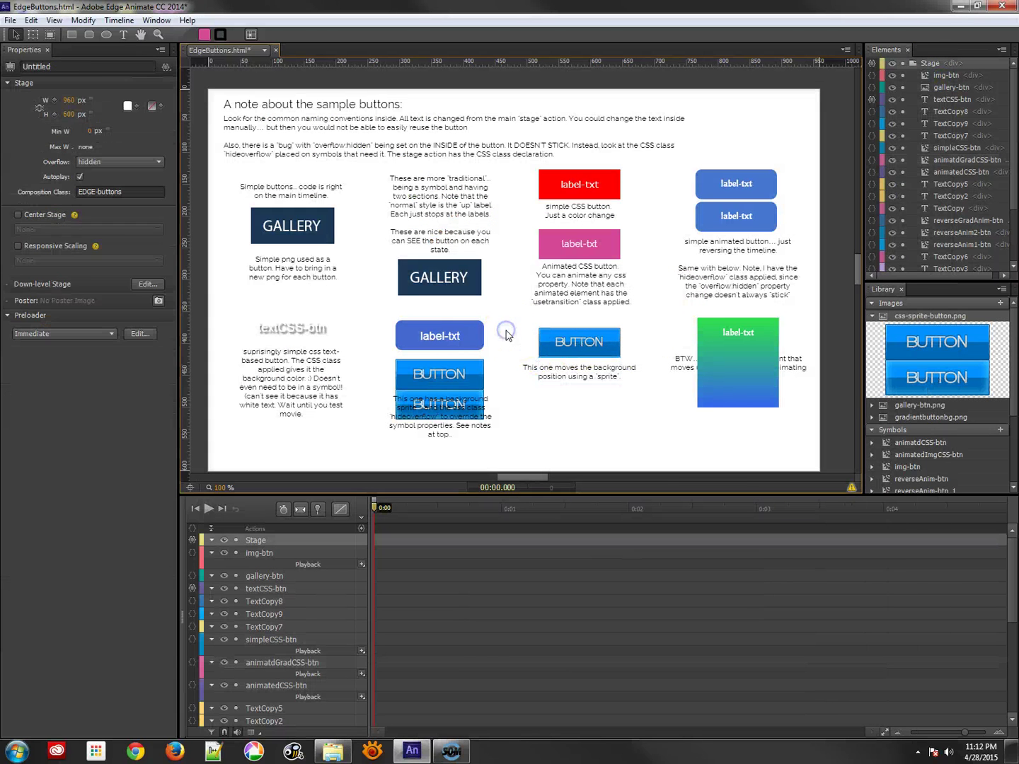
click(558, 338)
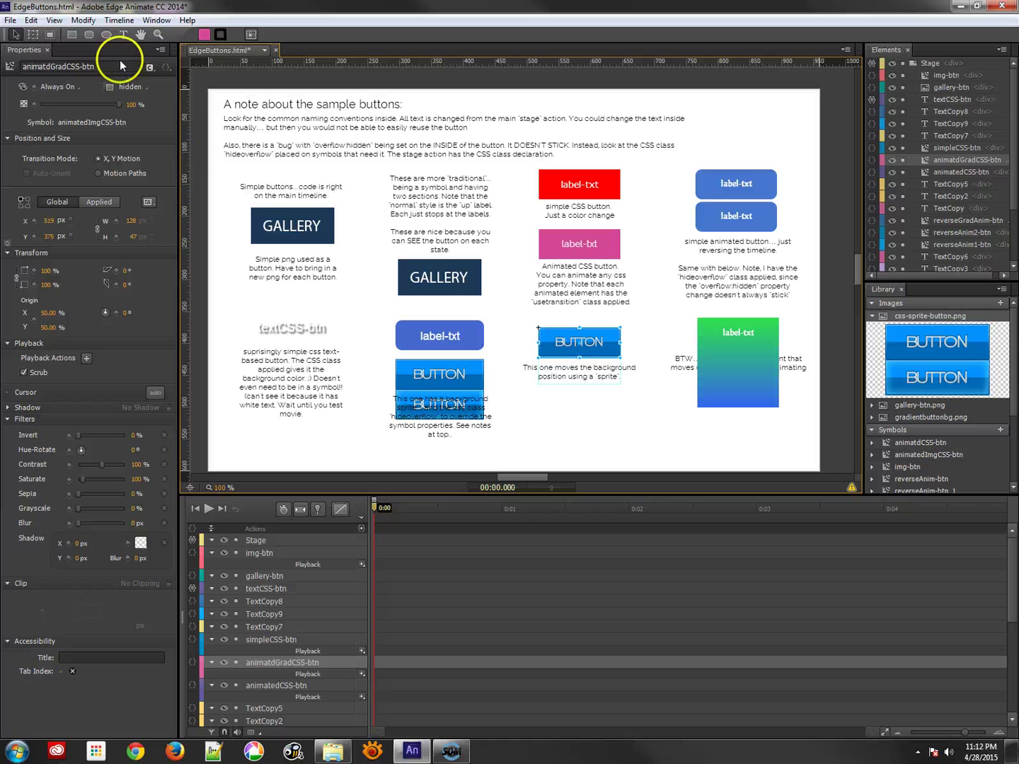
double_click(591, 339)
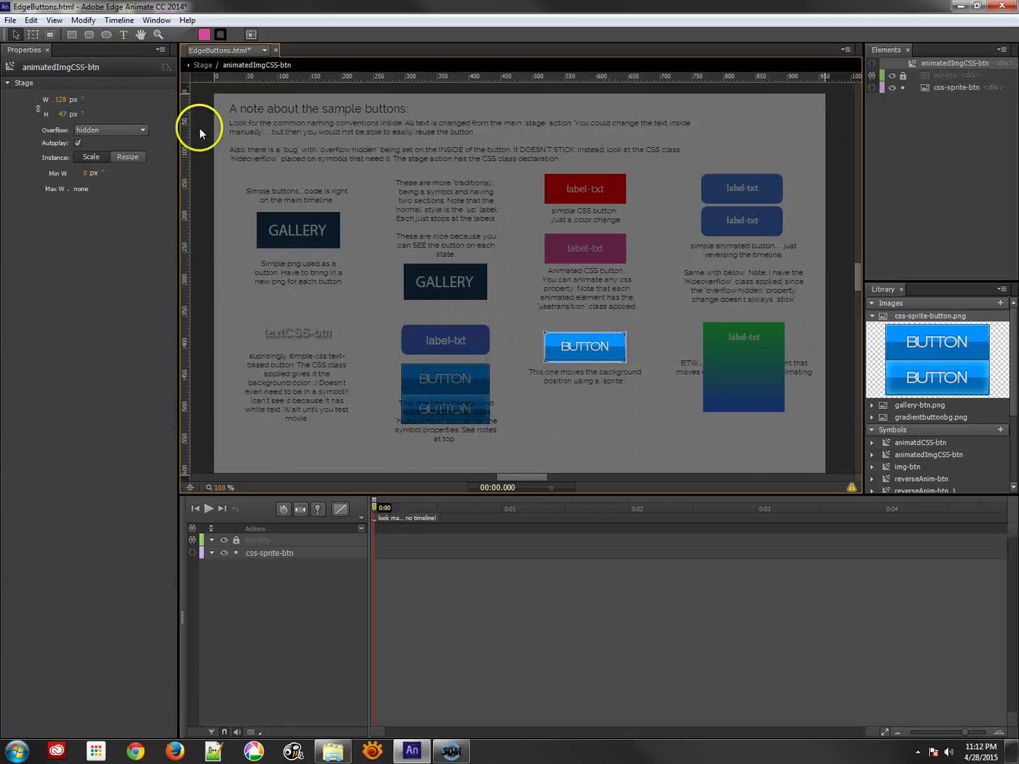
click(558, 340)
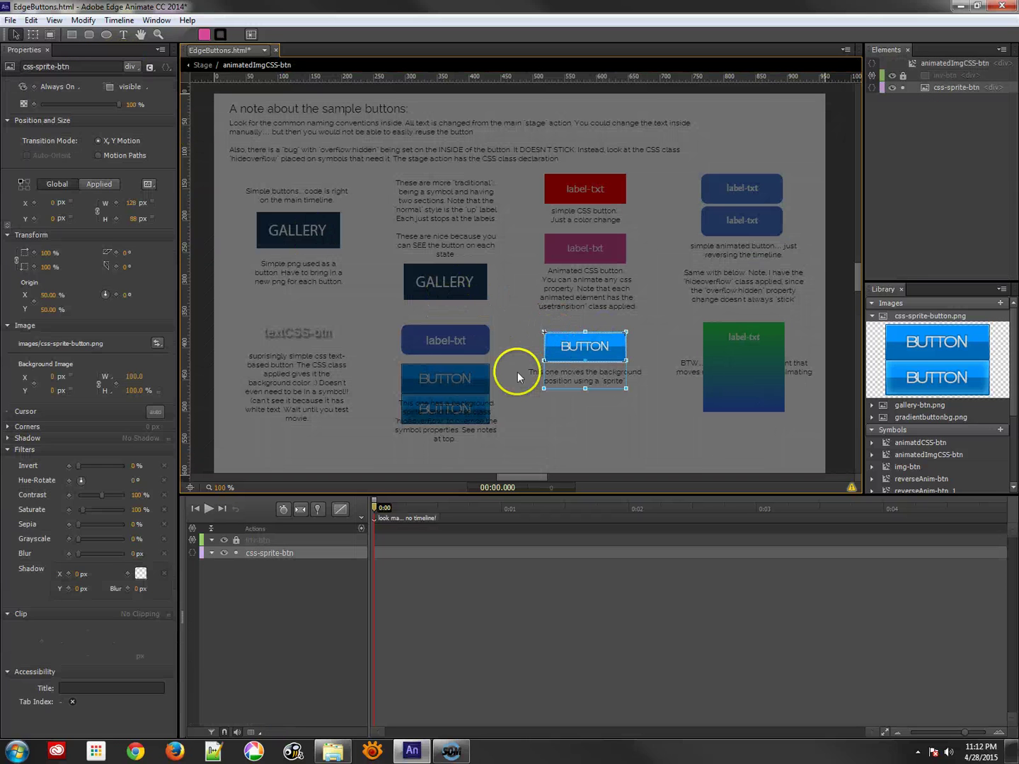
click(149, 67)
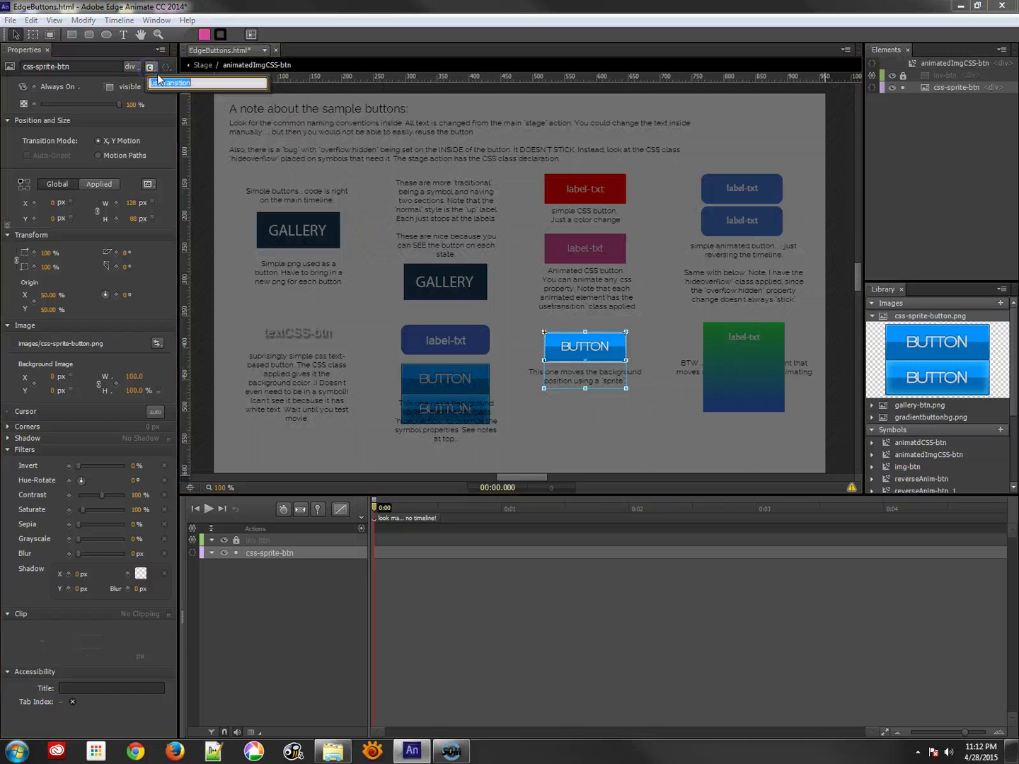
drag(198, 83, 131, 83)
click(303, 226)
- Preview the composition in the browser, test the rollovers of the sprite, animatedCSS and reverseAnim buttons, and close the preview
key(ctrl+Return)
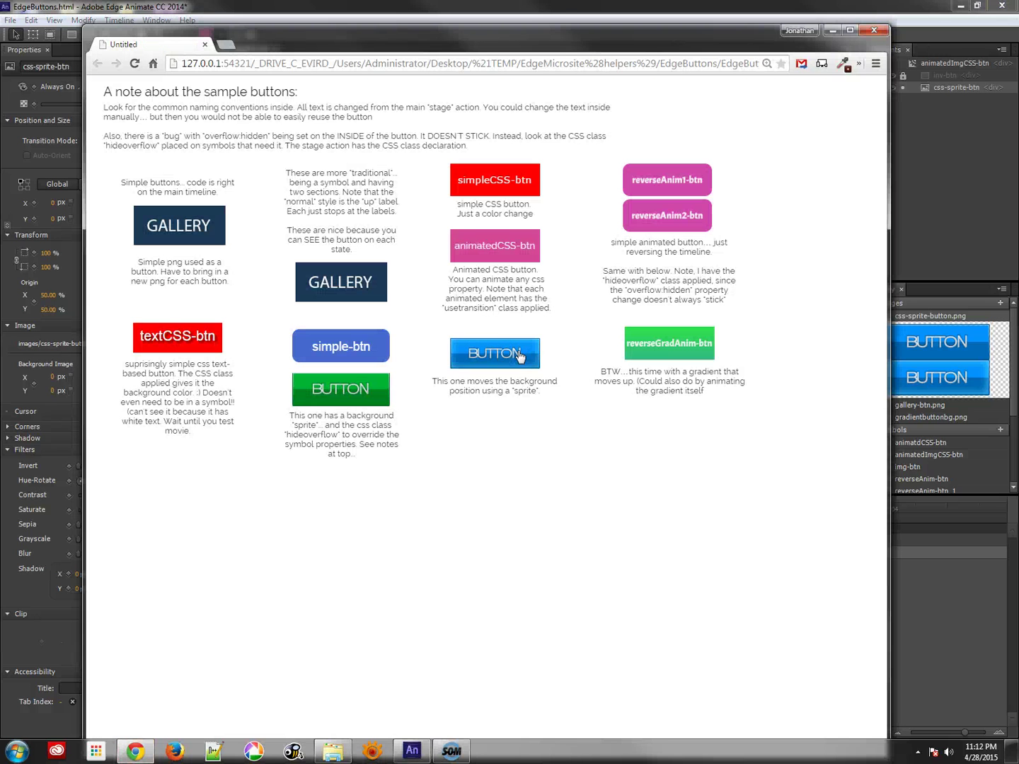
mouse_move(520, 356)
mouse_down()
mouse_move(568, 359)
mouse_move(506, 356)
mouse_move(569, 353)
mouse_move(510, 360)
mouse_up()
click(570, 347)
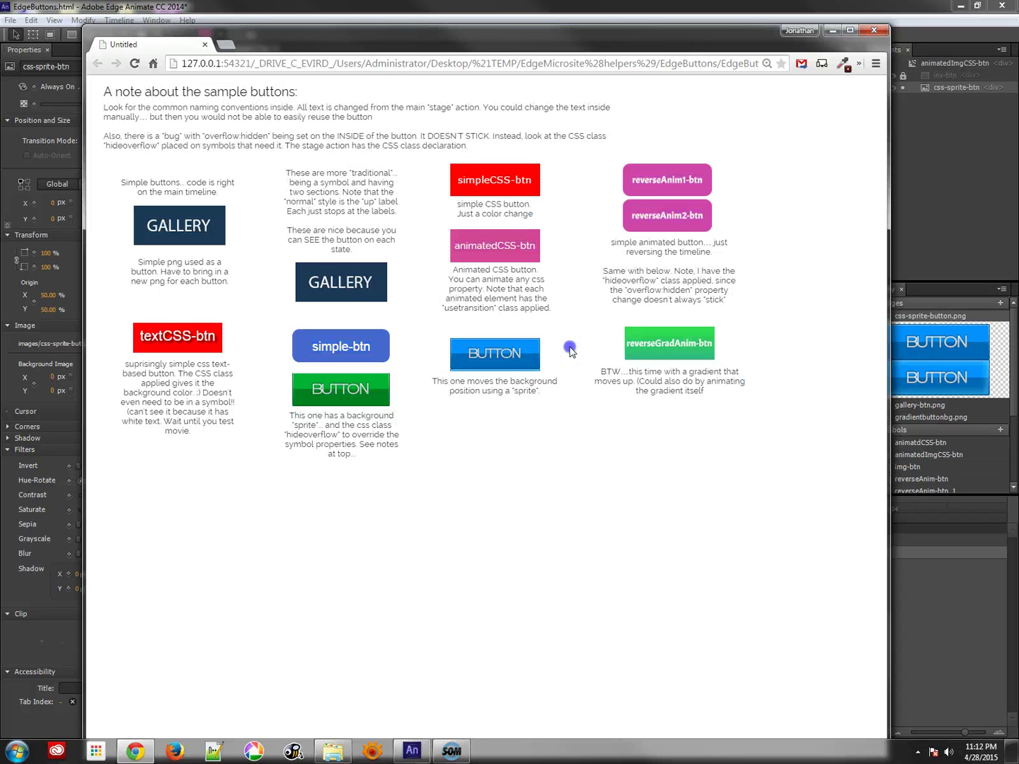
click(511, 248)
drag(512, 248, 559, 252)
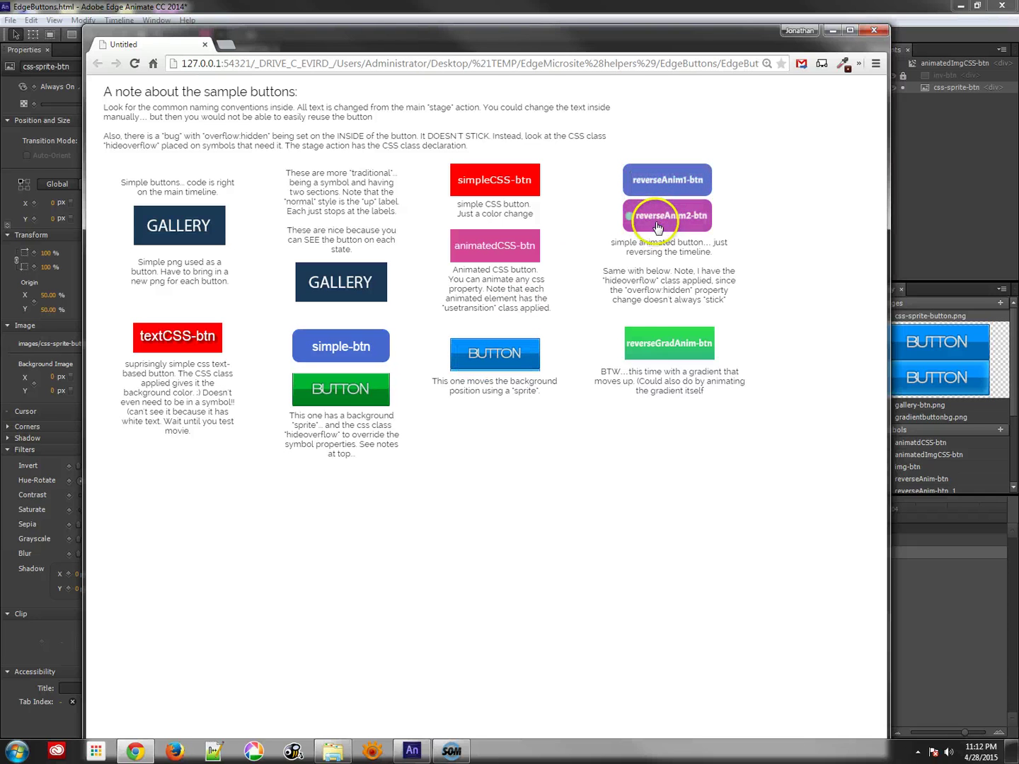
click(874, 30)
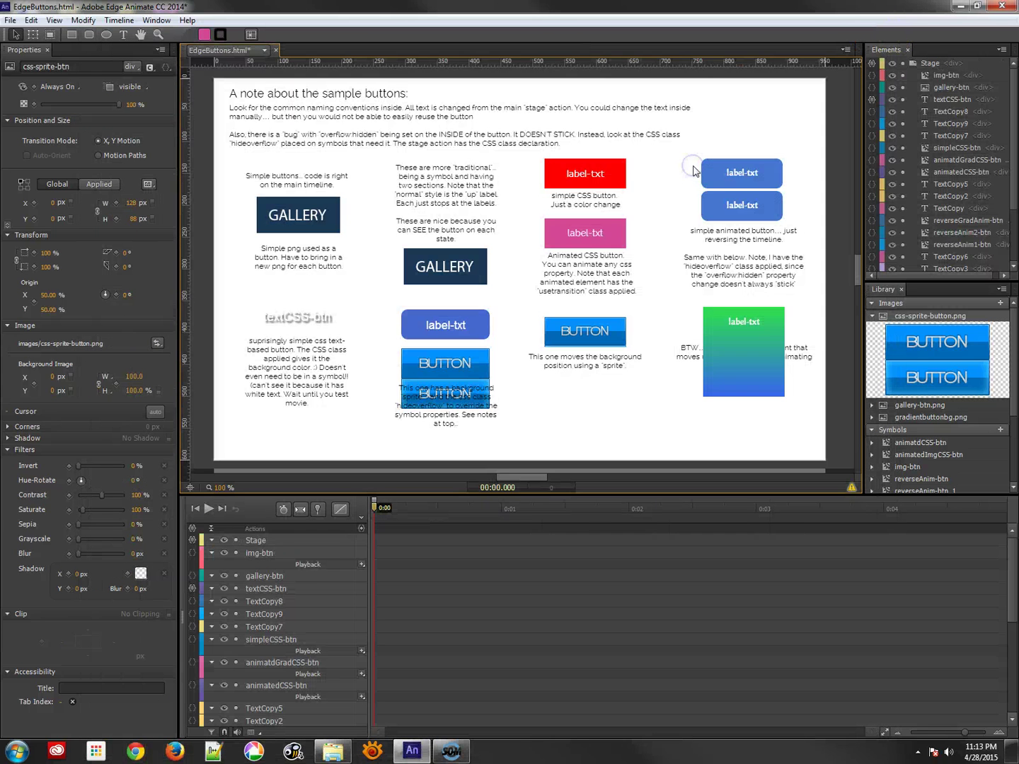
- Open the upper reverseAnim button's symbol, scrub its timeline to 0:00.500, and review the trigger code there
click(717, 176)
double_click(712, 177)
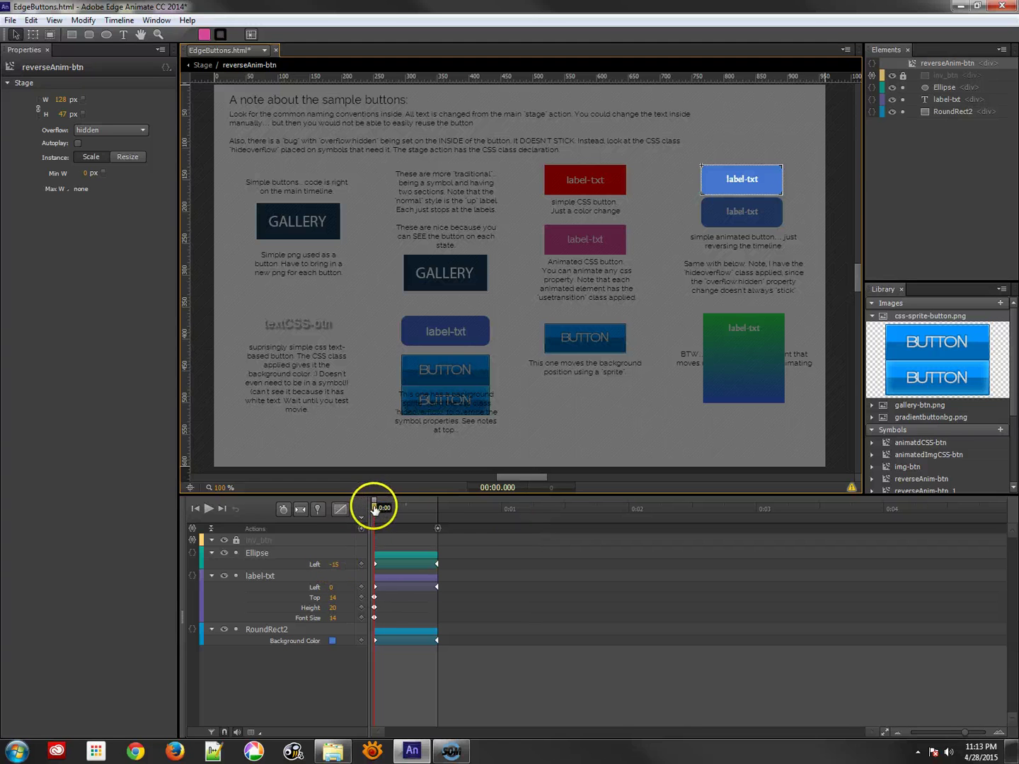
drag(375, 508, 353, 519)
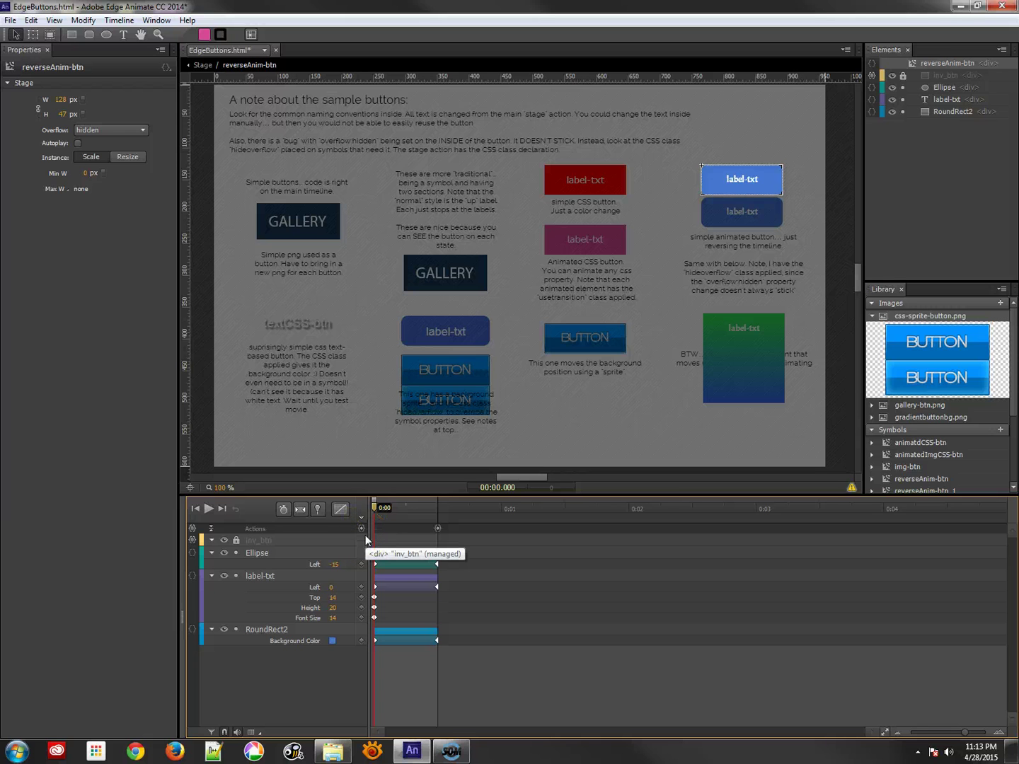
drag(374, 511, 441, 513)
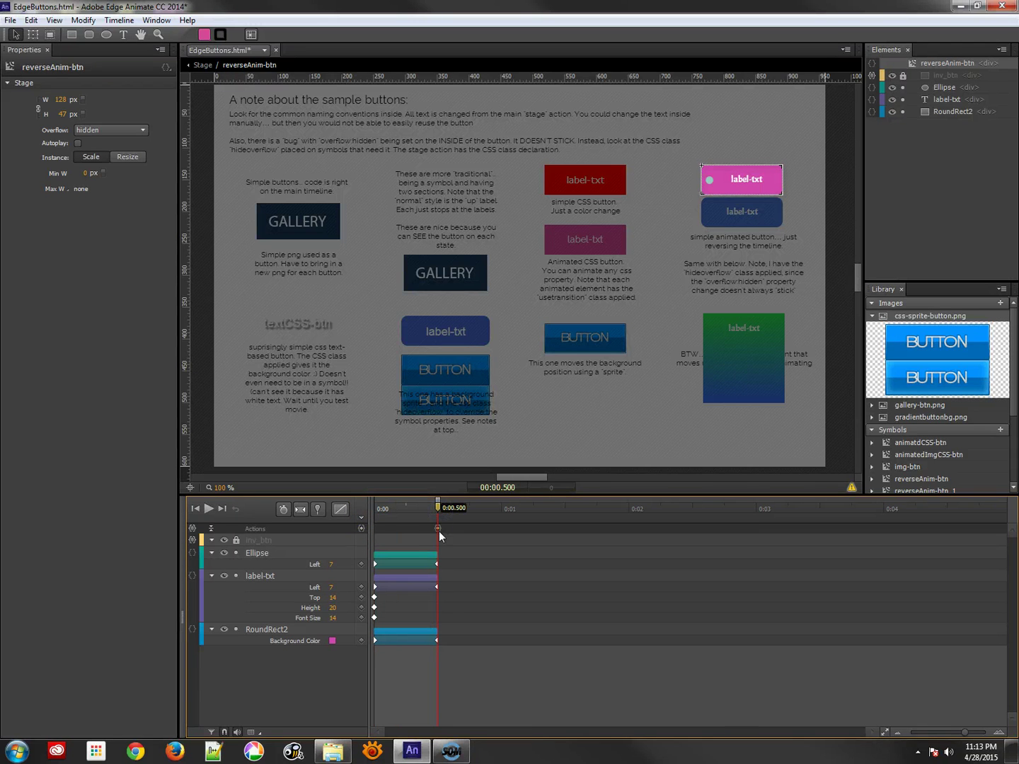
double_click(438, 530)
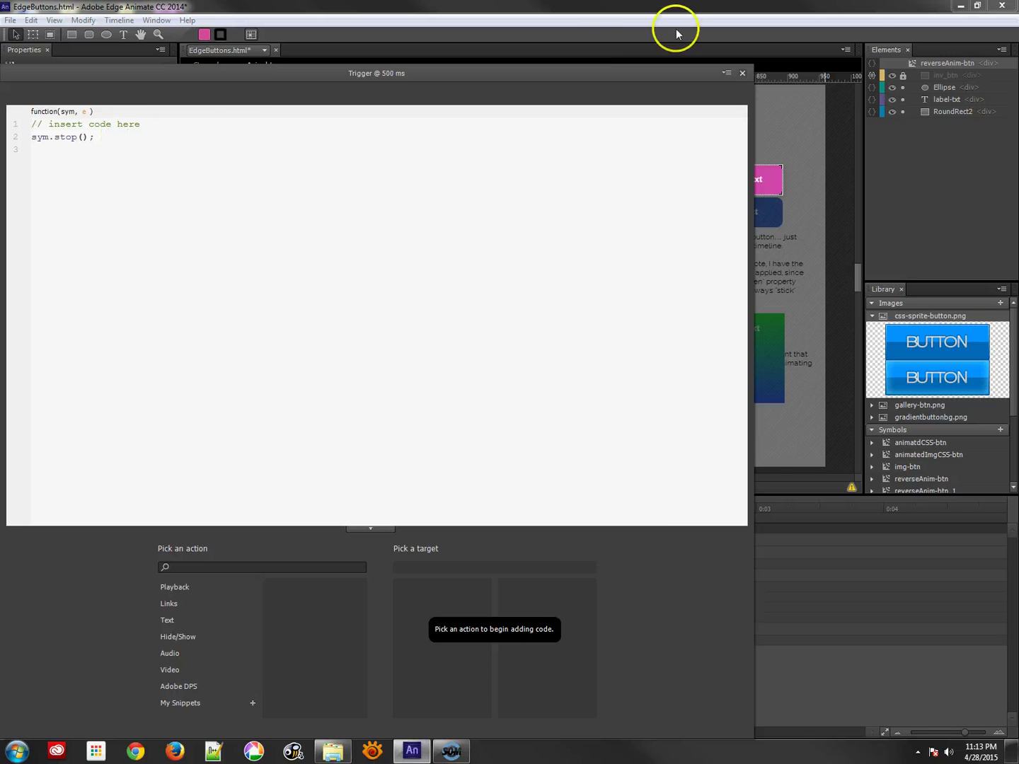
click(742, 73)
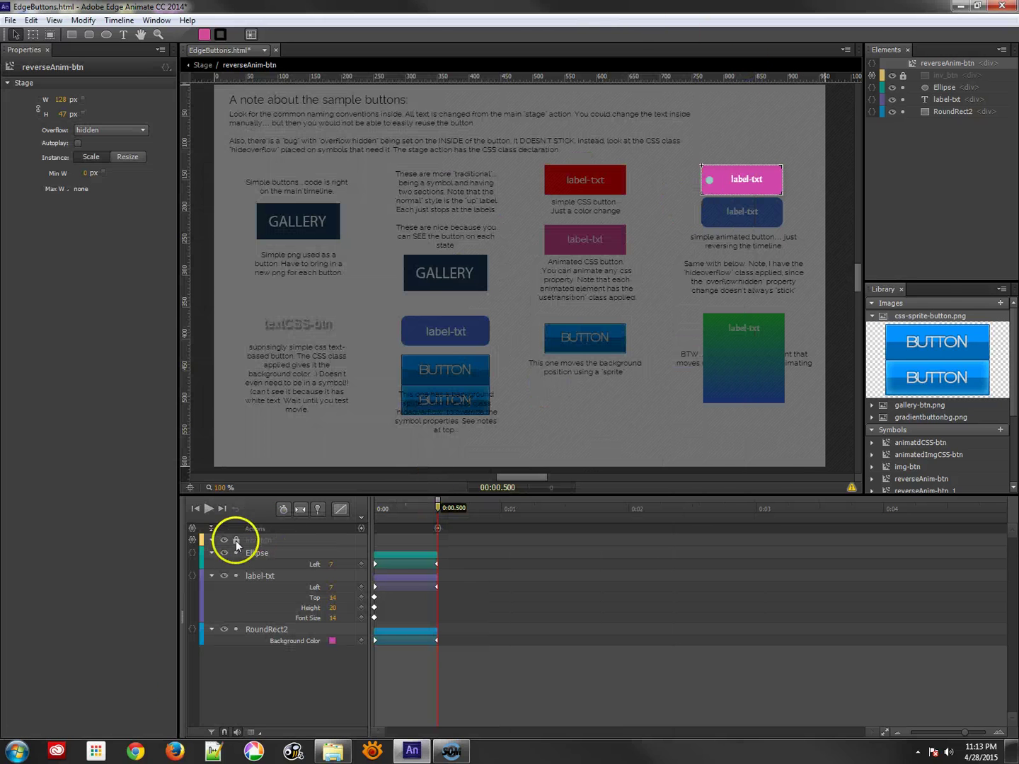
- Review the code in inv_btn's mouseout and mouseover actions, and close the code editor
click(193, 541)
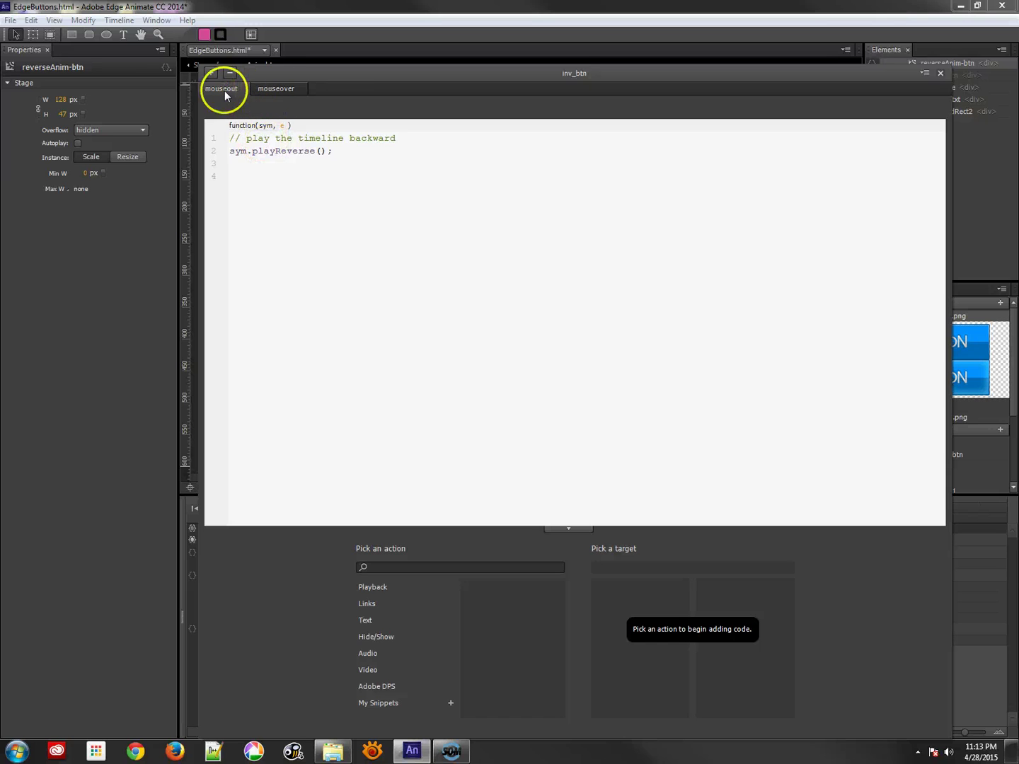
click(276, 91)
mouse_move(233, 151)
mouse_down()
mouse_move(293, 150)
mouse_move(217, 152)
mouse_up()
click(227, 86)
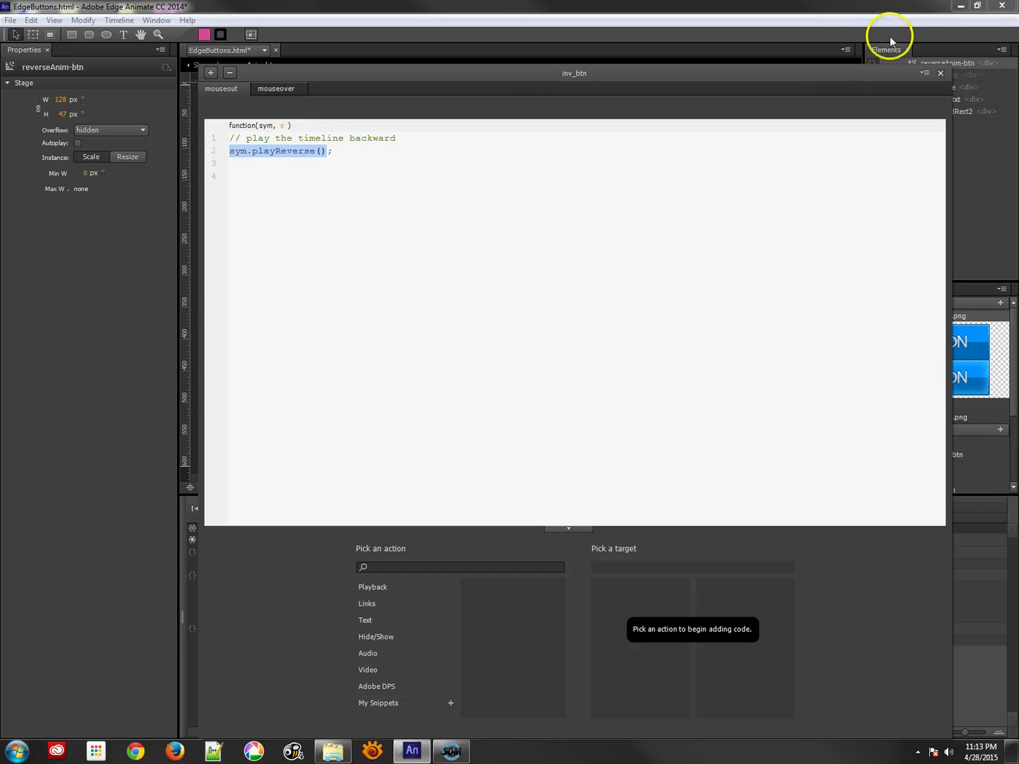
click(941, 73)
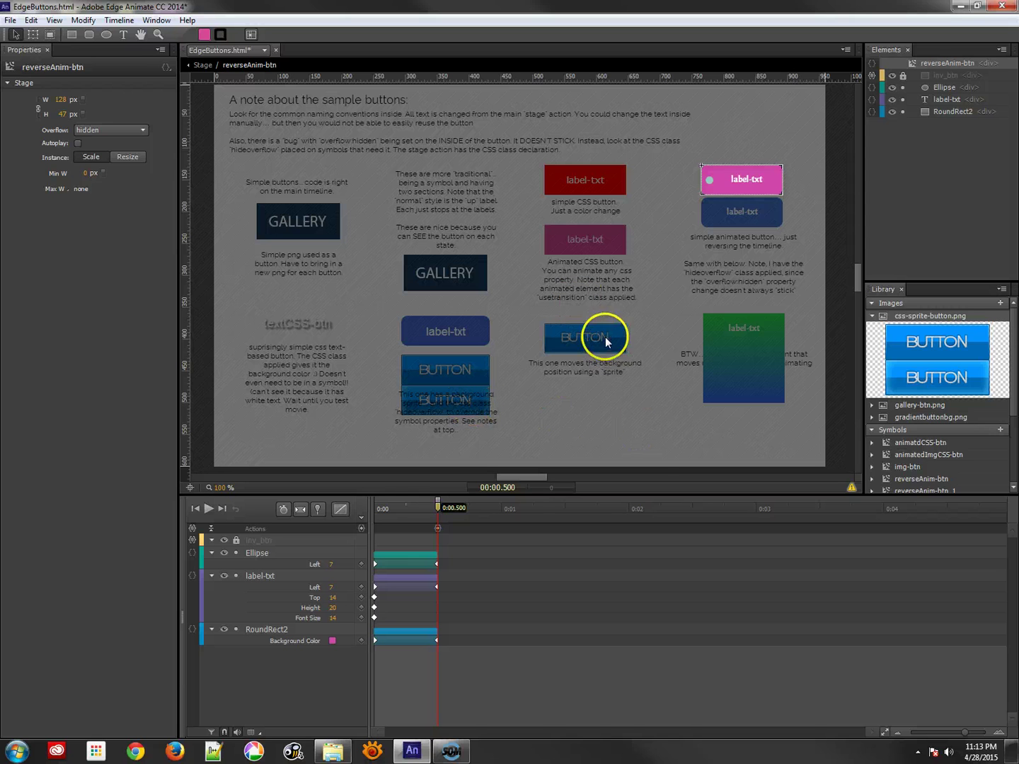
- Scrub the reverseAnim-btn animation back and forth to 0:00.500, and set the symbol's overflow to visible
drag(427, 506, 400, 515)
mouse_move(422, 515)
mouse_down()
mouse_move(446, 515)
mouse_move(379, 517)
mouse_move(373, 527)
mouse_move(439, 528)
mouse_up()
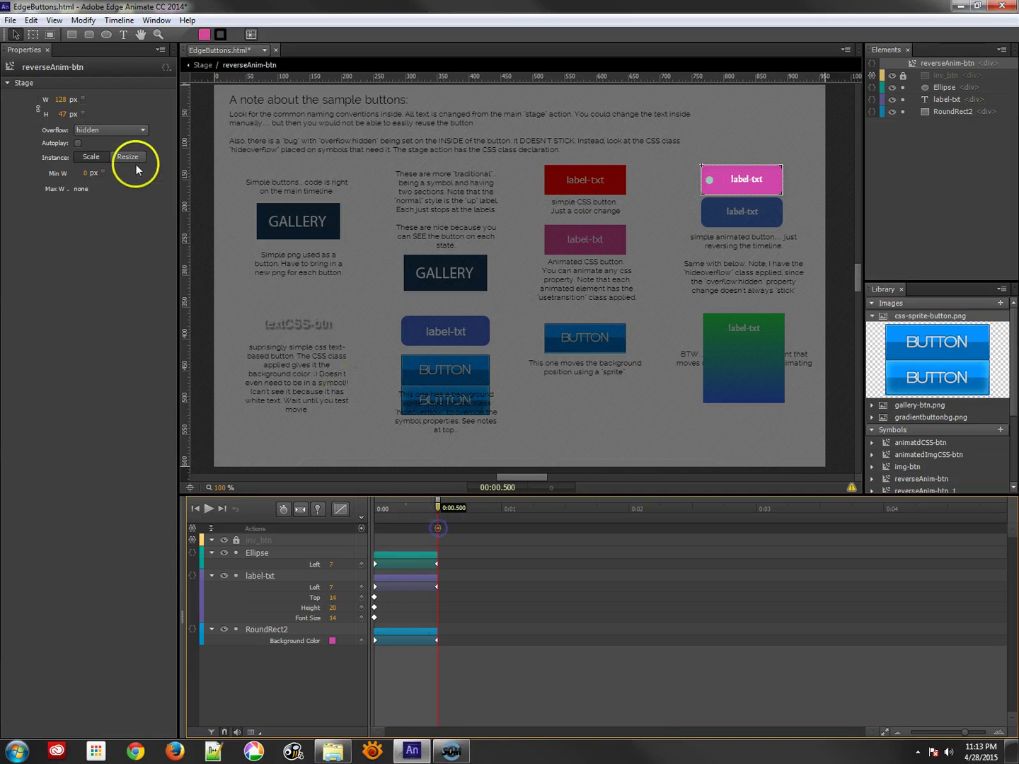
click(127, 129)
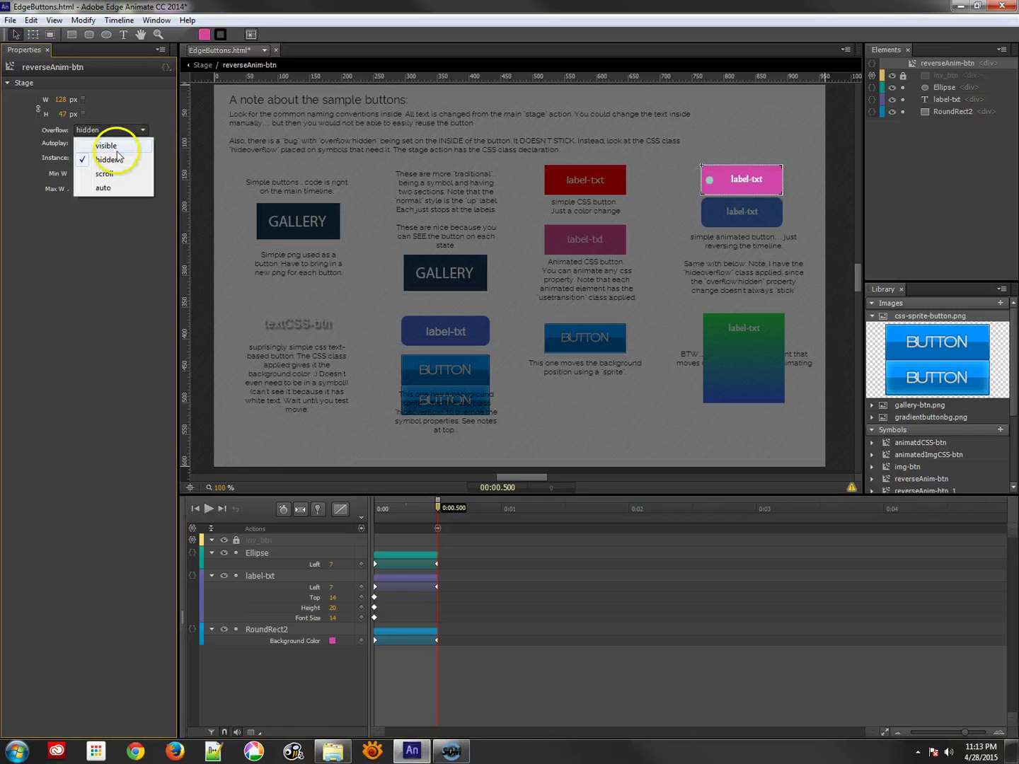
click(109, 146)
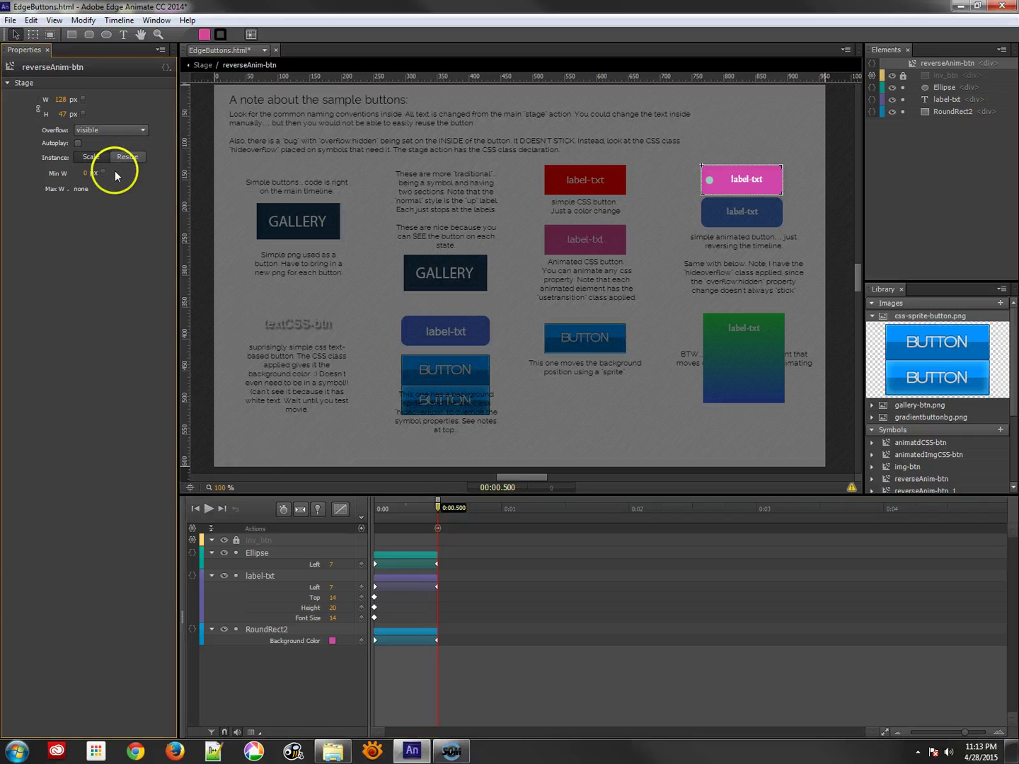
- Return to the main stage, preview the composition in the browser, test the reverseAnim1-btn rollover, and close the preview
click(203, 65)
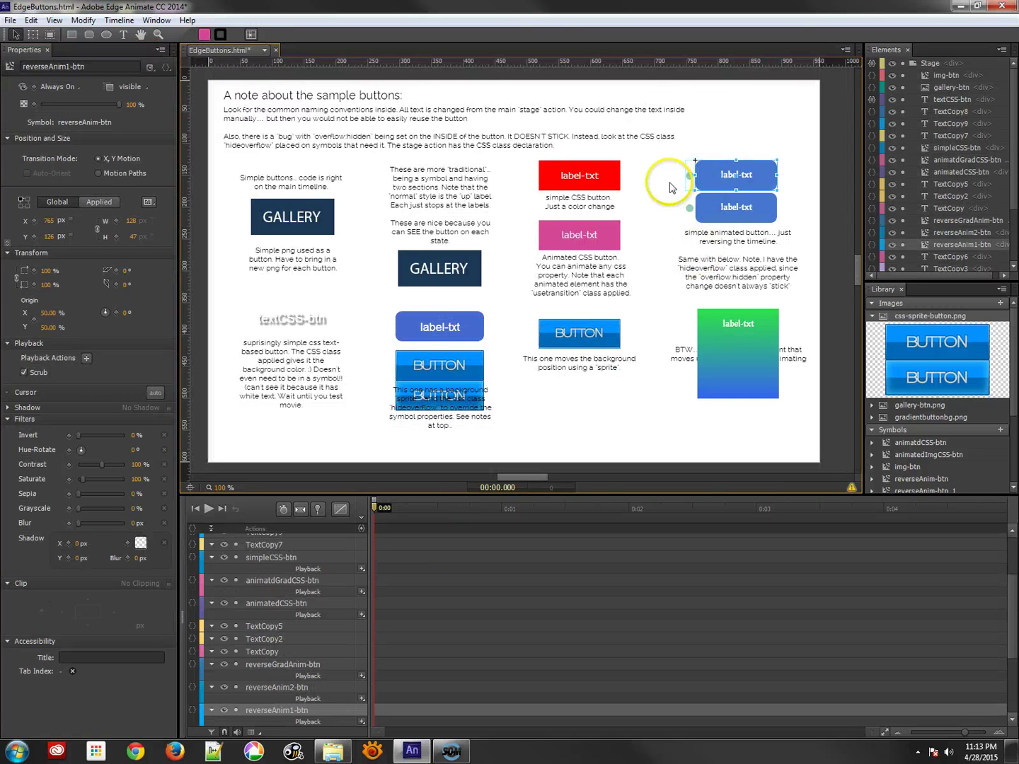
click(684, 178)
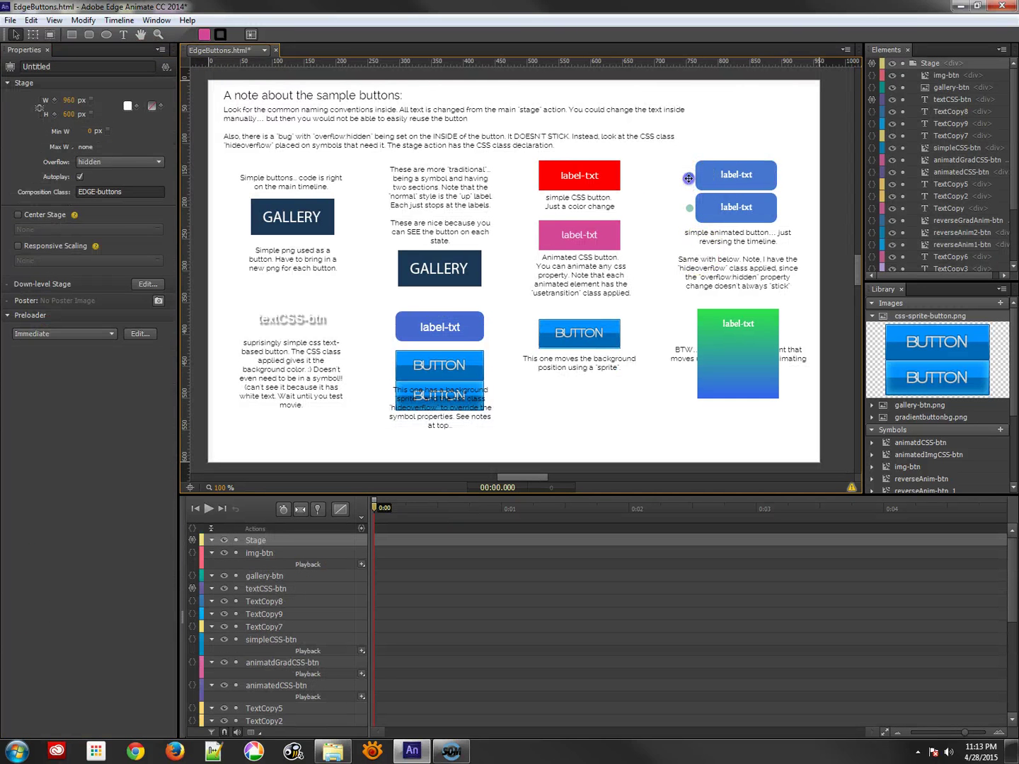
click(688, 179)
key(ctrl+Return)
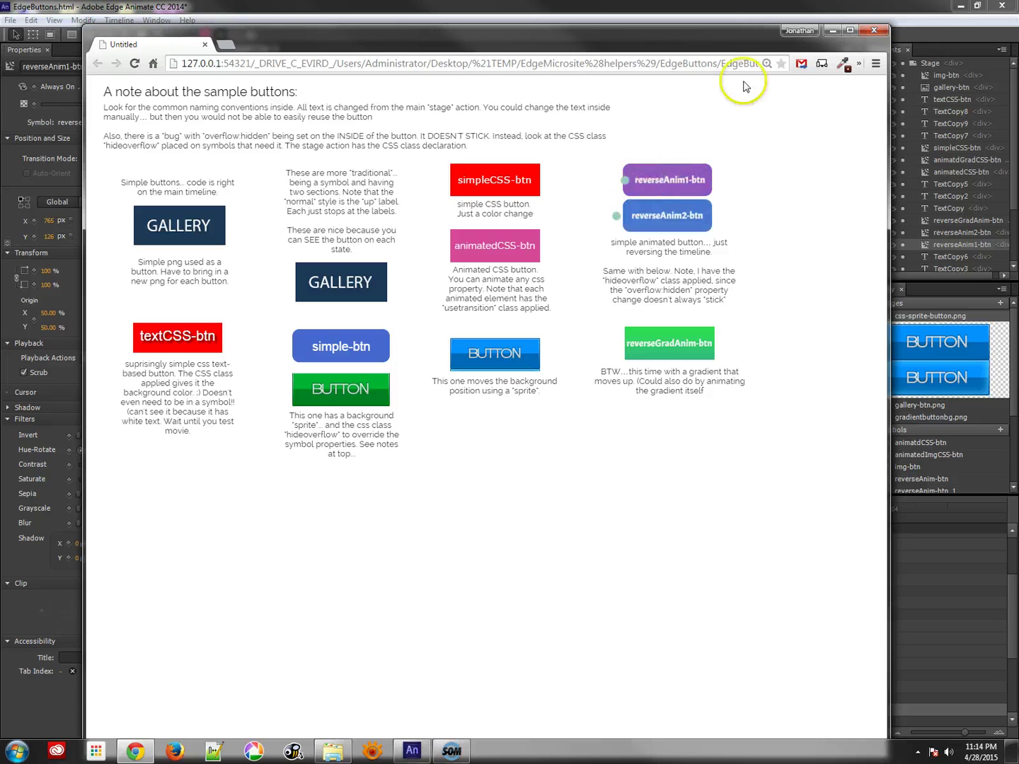
click(868, 32)
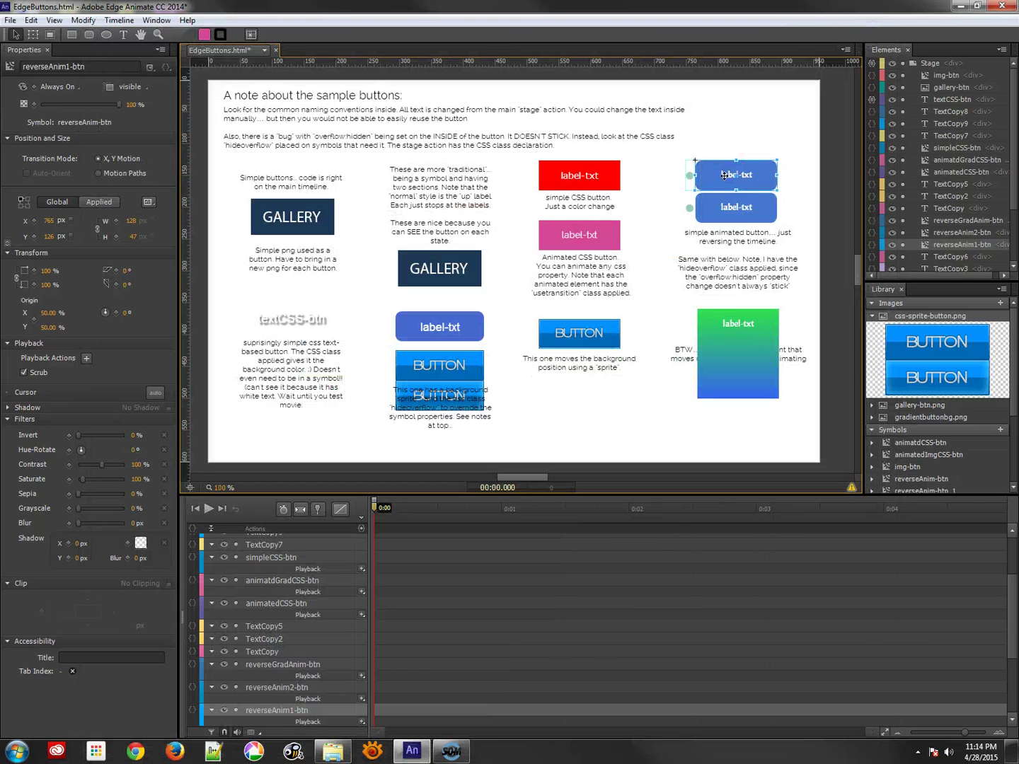
- Apply the CSS class hideoverflow to reverseAnim1-btn, then test its rollover in a browser preview and close it
click(156, 72)
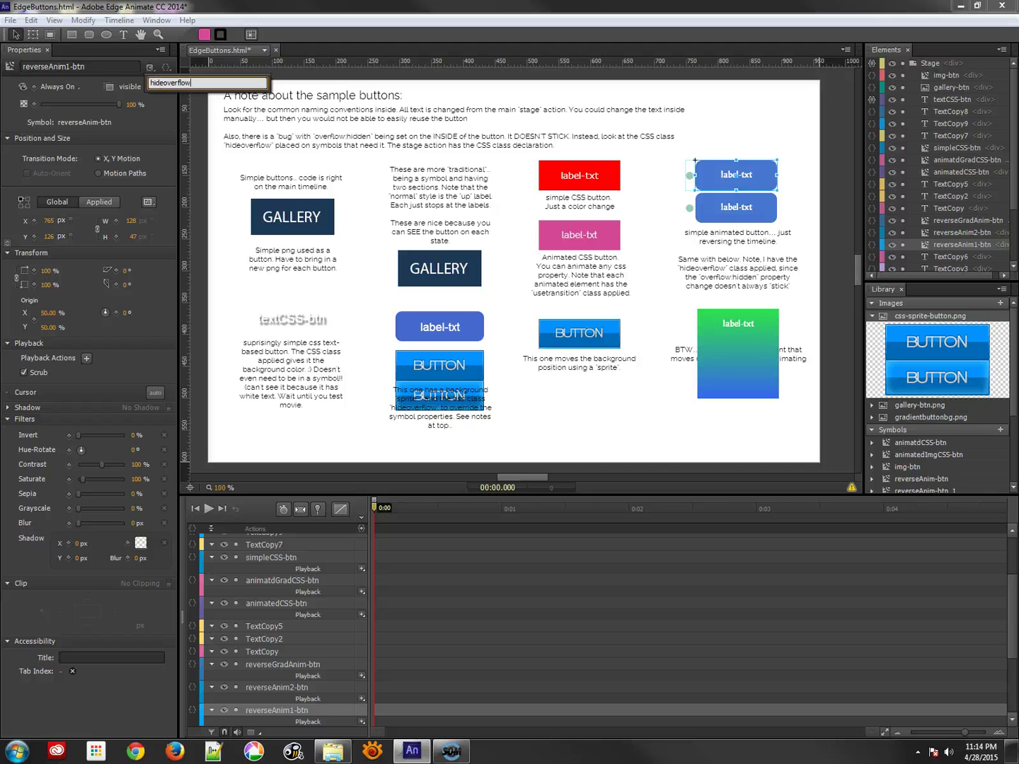
key(Return)
key(ctrl+Return)
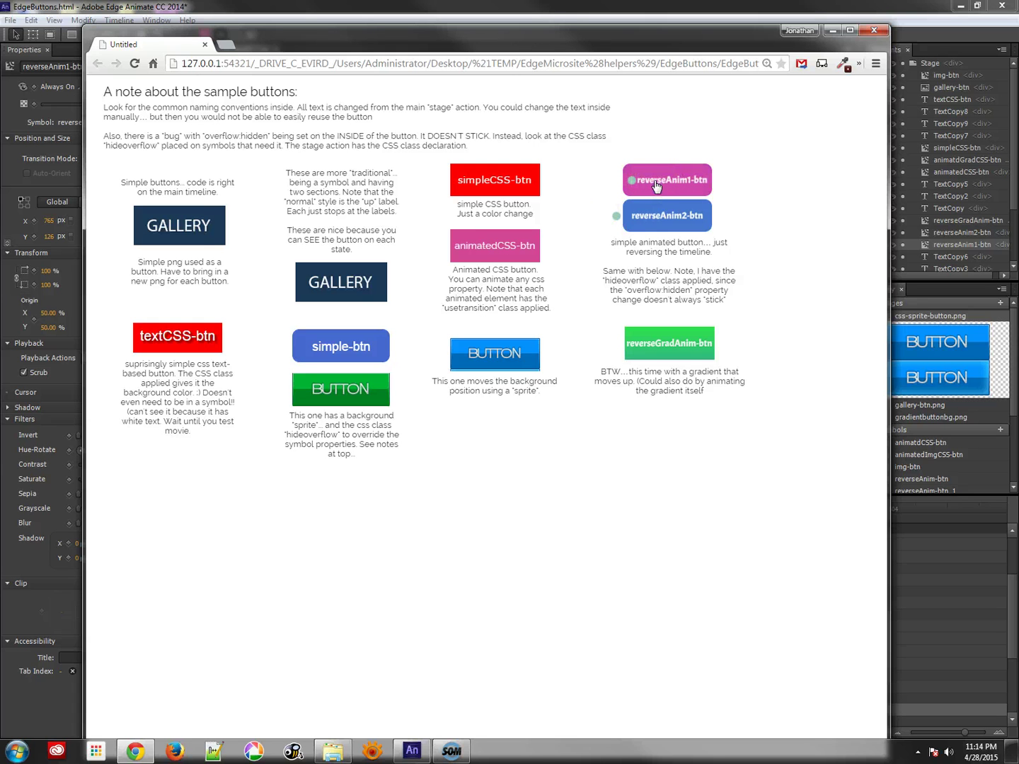
click(875, 30)
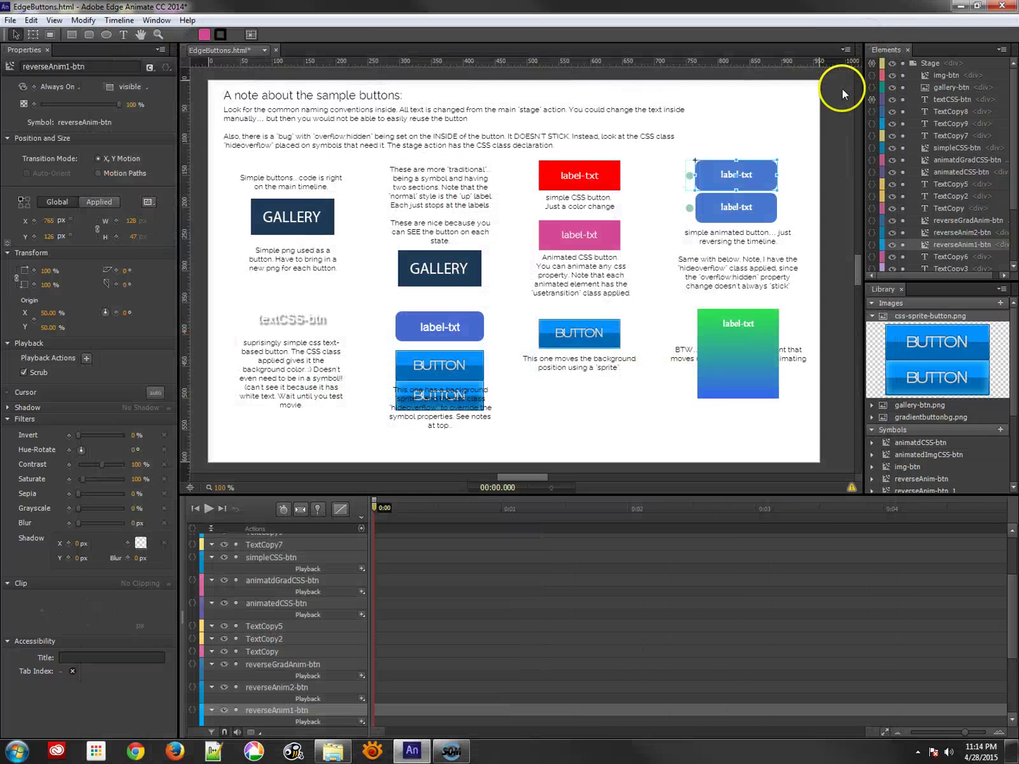
- Open the reverseGradAnim-btn symbol, scrub its timeline, and examine the gradient fill of its Rectangle
click(718, 348)
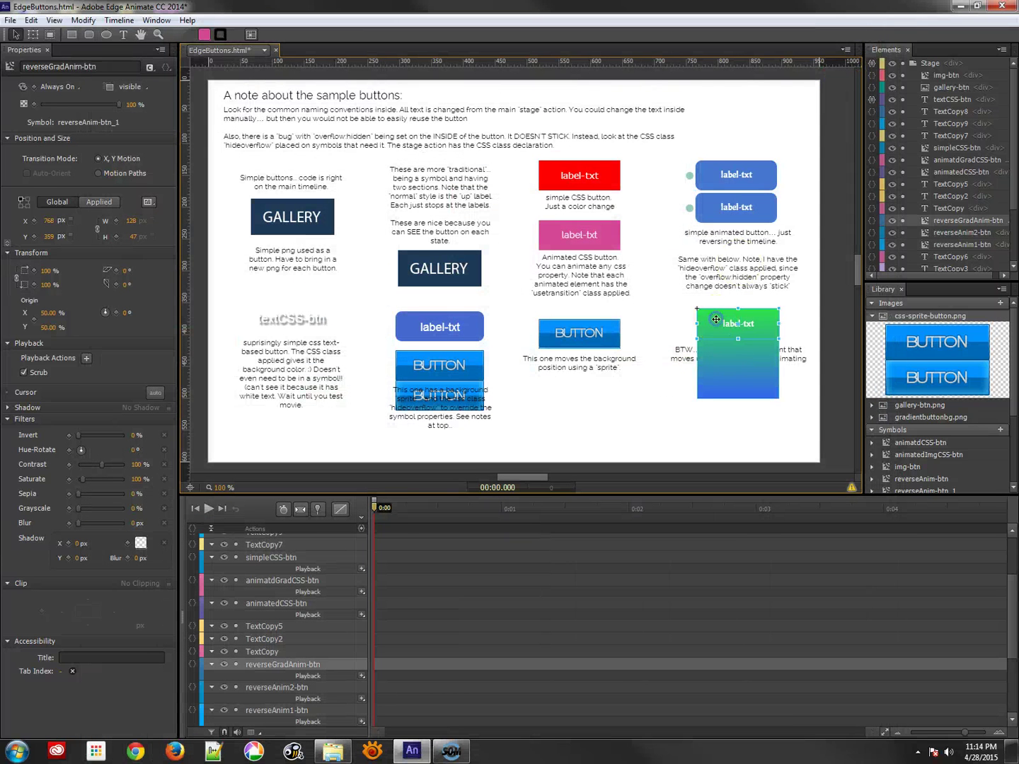
double_click(717, 321)
mouse_move(373, 510)
mouse_down()
mouse_move(422, 513)
mouse_move(374, 511)
mouse_up()
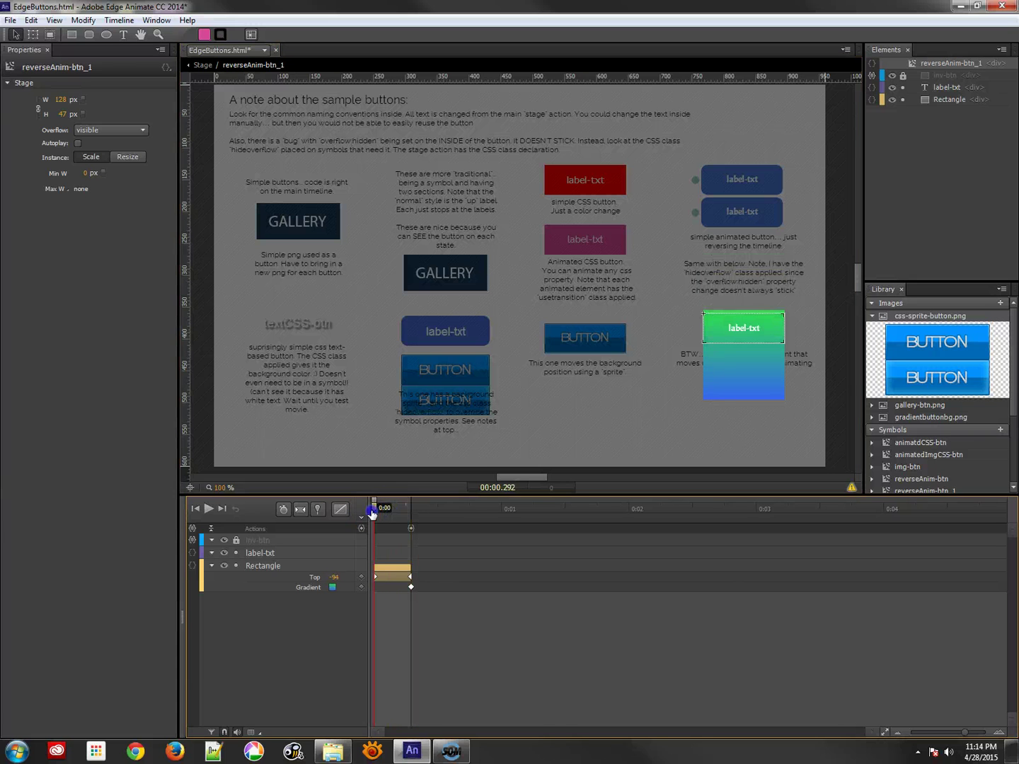
click(261, 566)
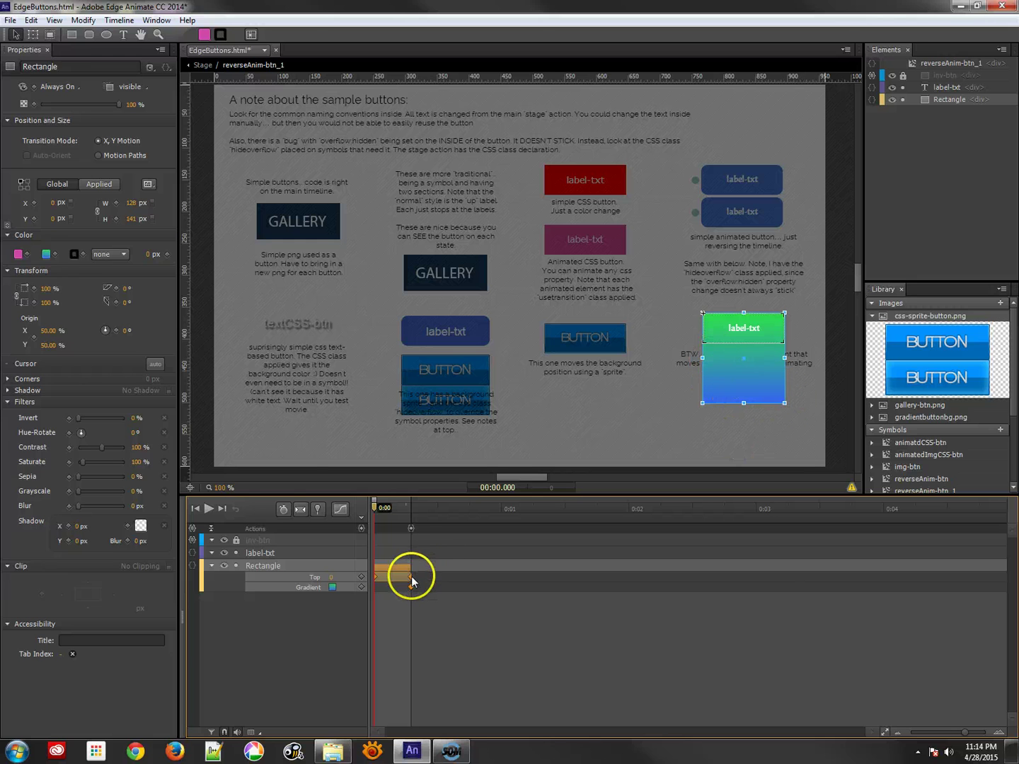
click(46, 255)
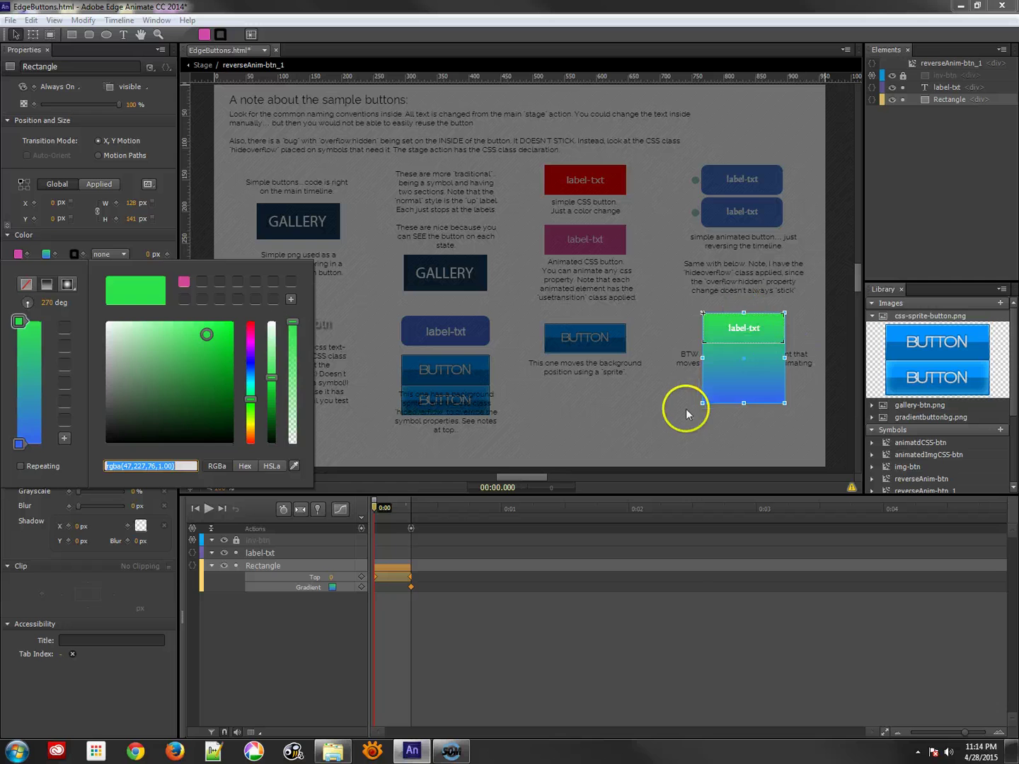
key(Escape)
mouse_move(373, 509)
mouse_down()
mouse_move(413, 506)
mouse_move(375, 507)
mouse_up()
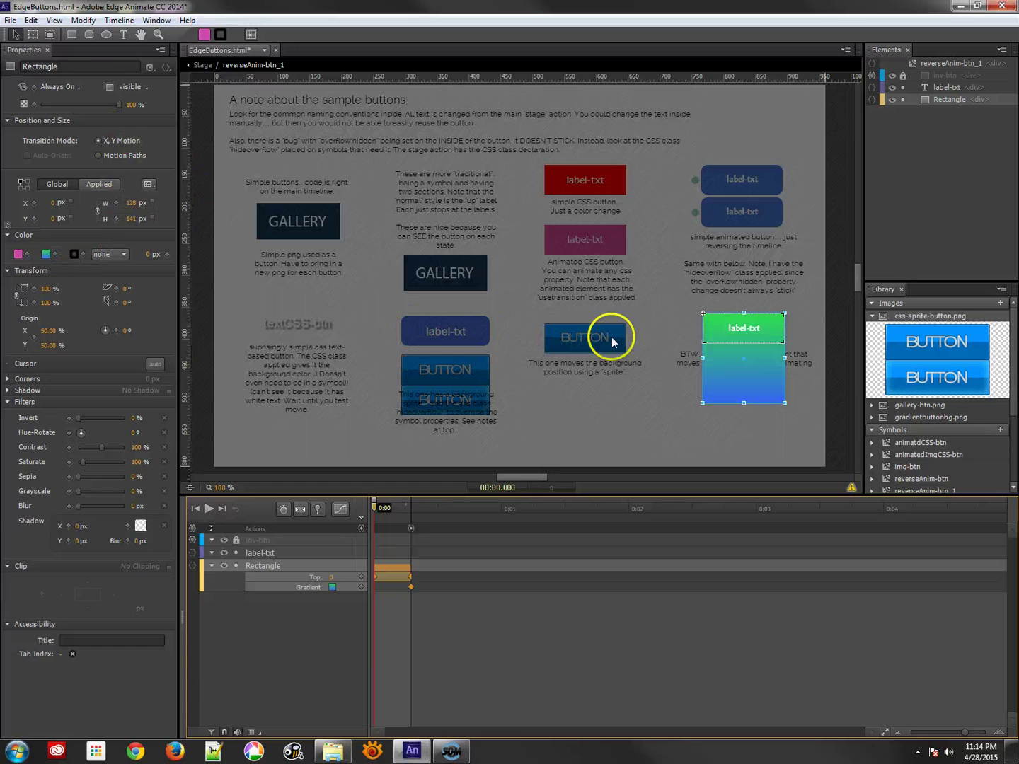
- Set the reverseAnim-btn_1 symbol's overflow to hidden, scrub its animation, and return to the main stage
click(637, 334)
click(118, 130)
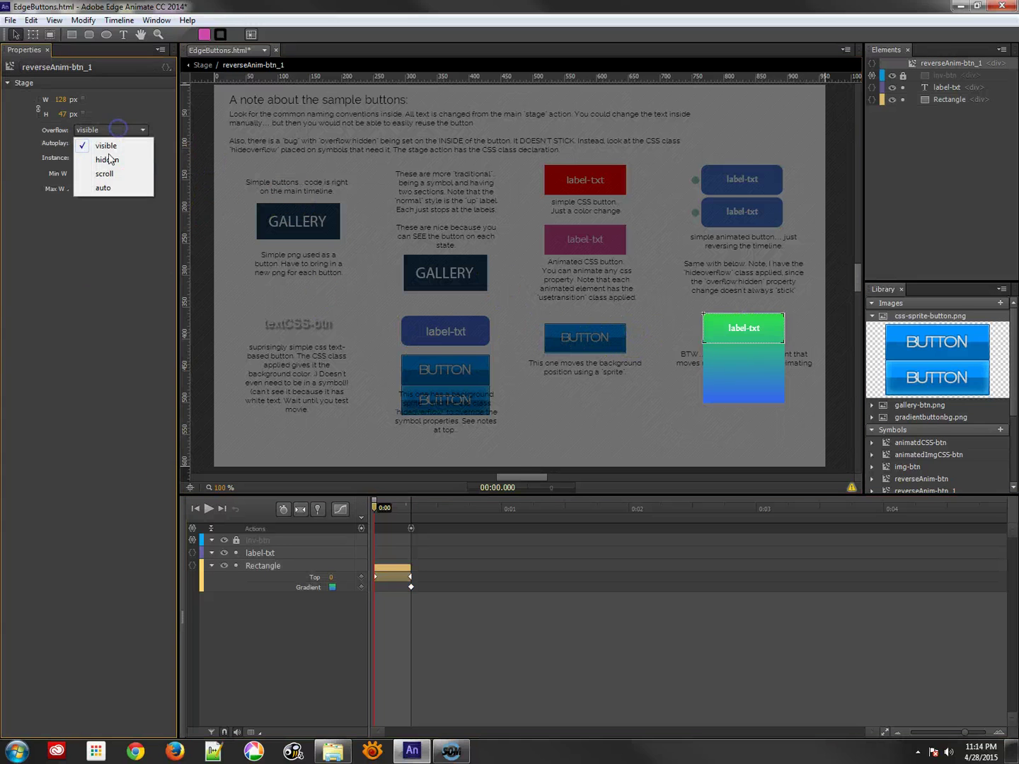
click(106, 156)
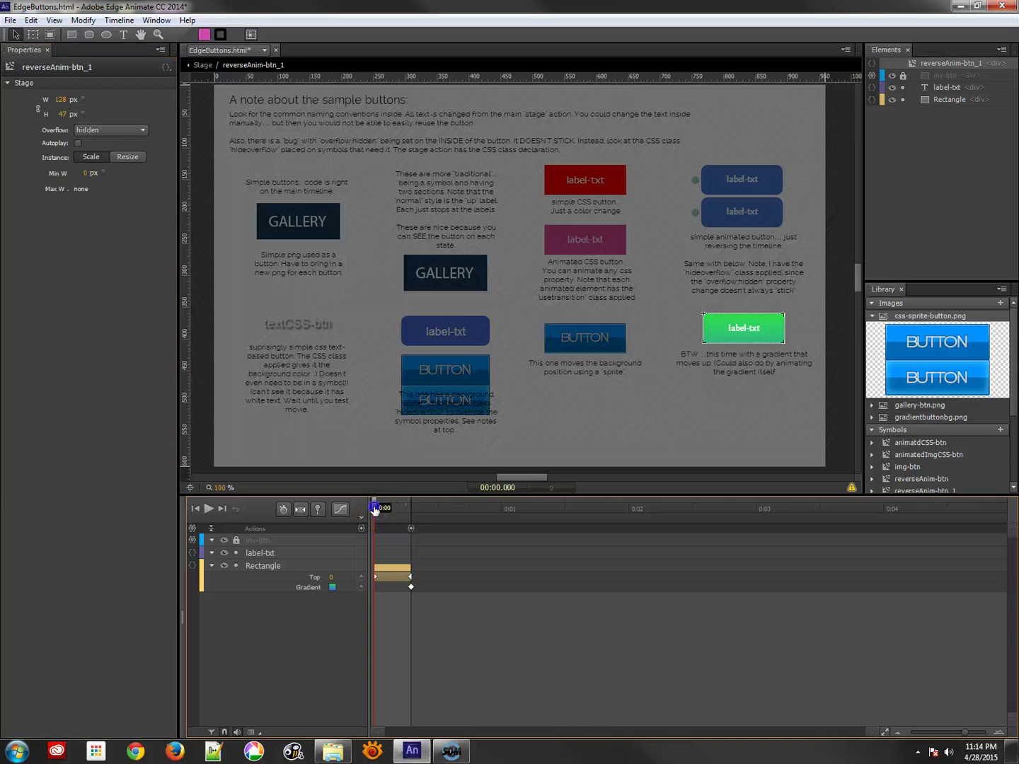
drag(379, 506, 414, 511)
click(207, 65)
- Preview the whole composition in the browser, try the sample buttons including textCSS-btn, and close the preview
click(511, 304)
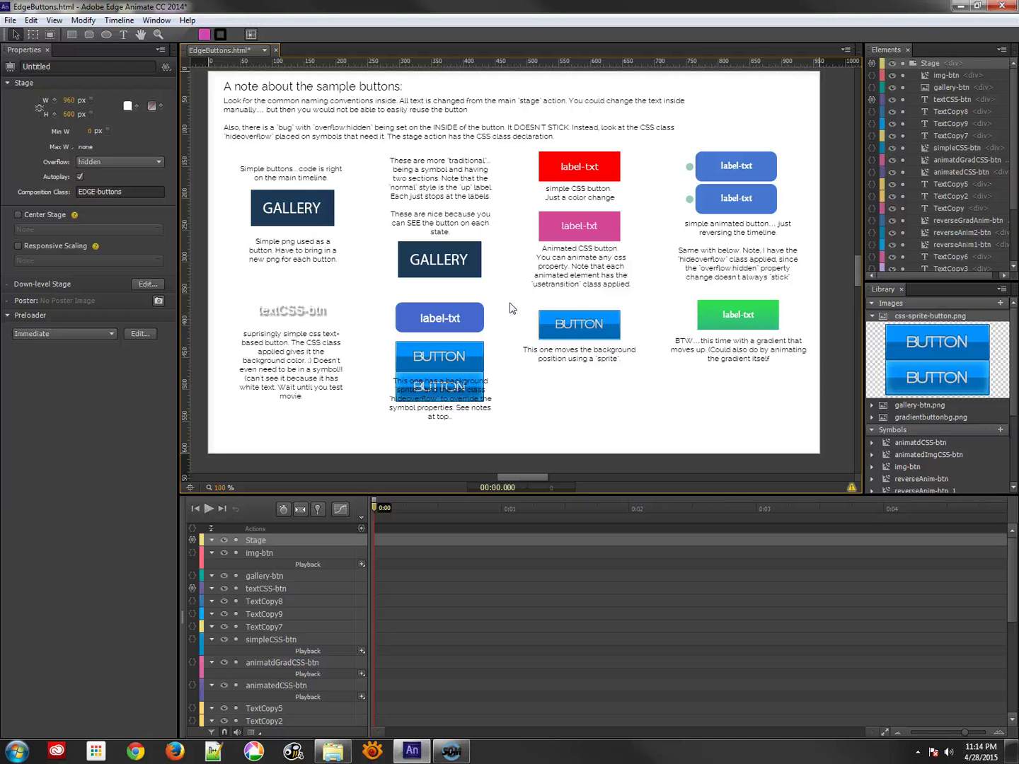
key(ctrl+Return)
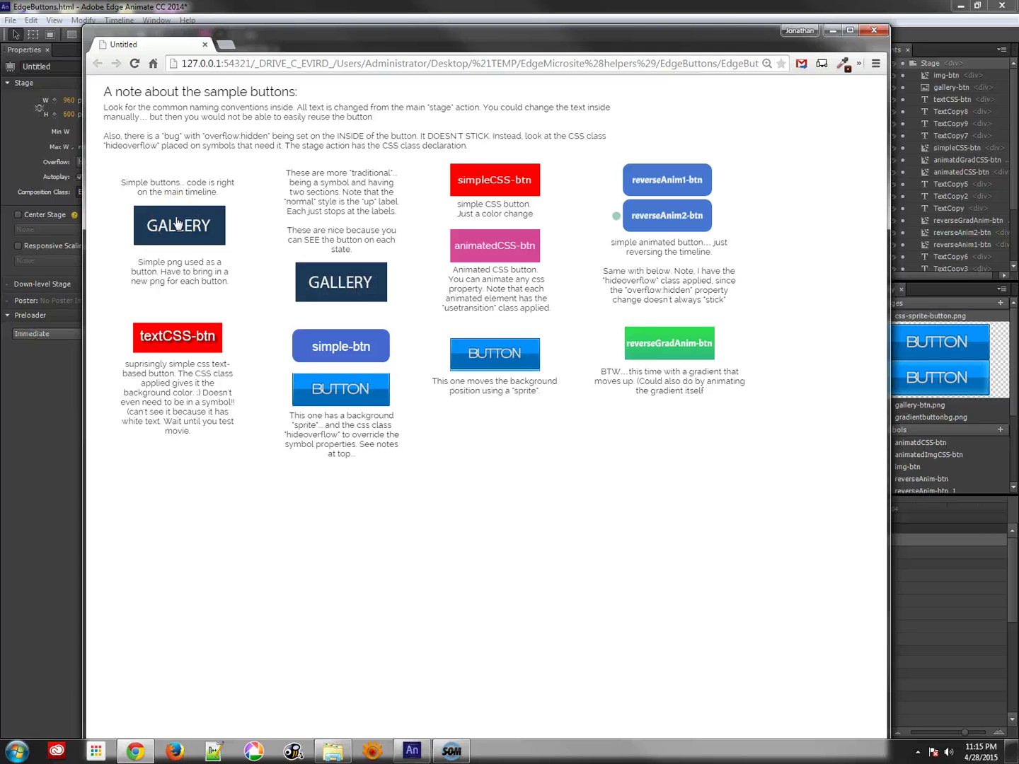
click(213, 339)
click(875, 29)
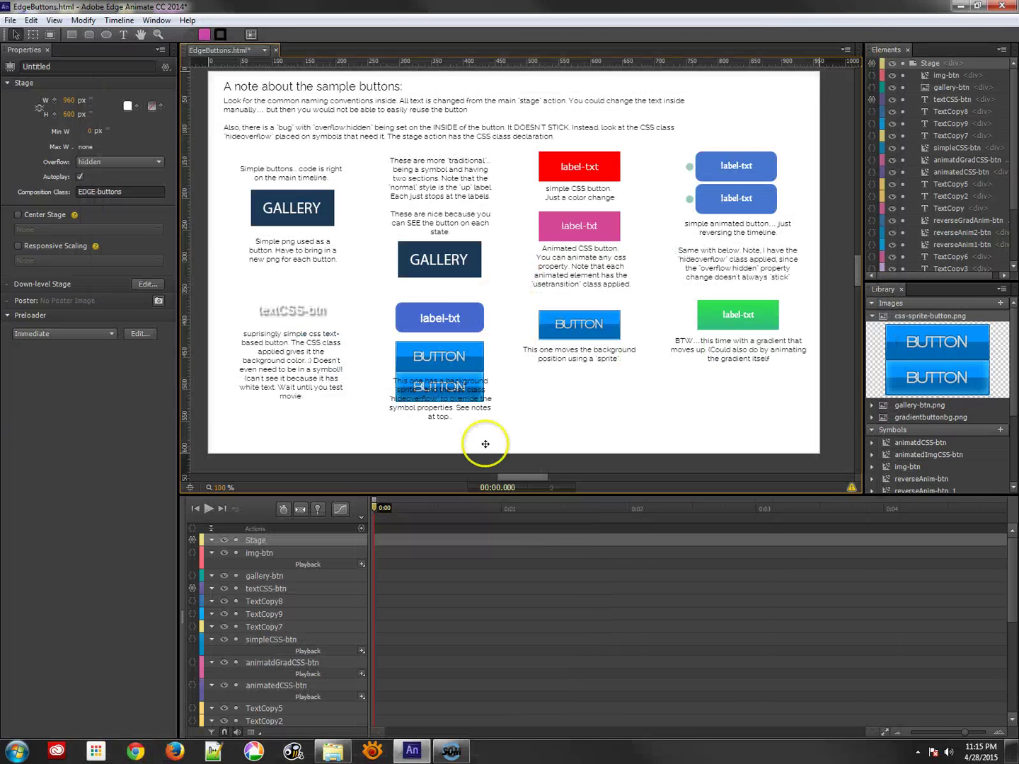
- Open the upper reverseAnim button's symbol, scrub its timeline out to 0:03.065, and return to the main stage
click(718, 179)
double_click(718, 181)
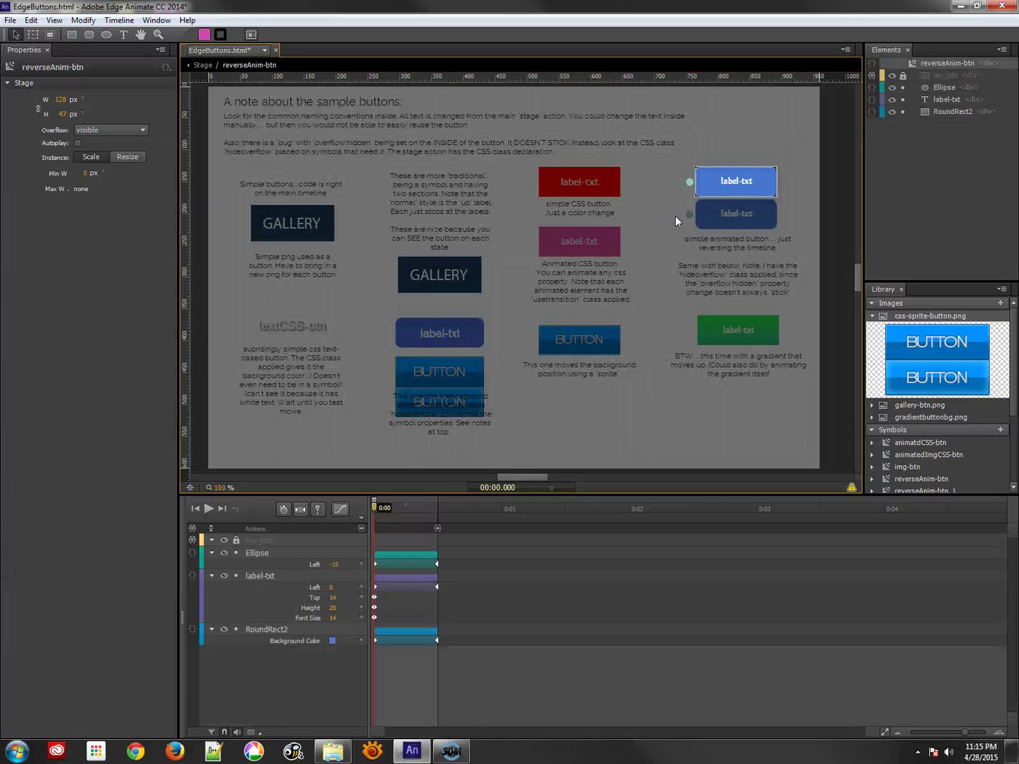
click(516, 508)
drag(609, 507, 765, 507)
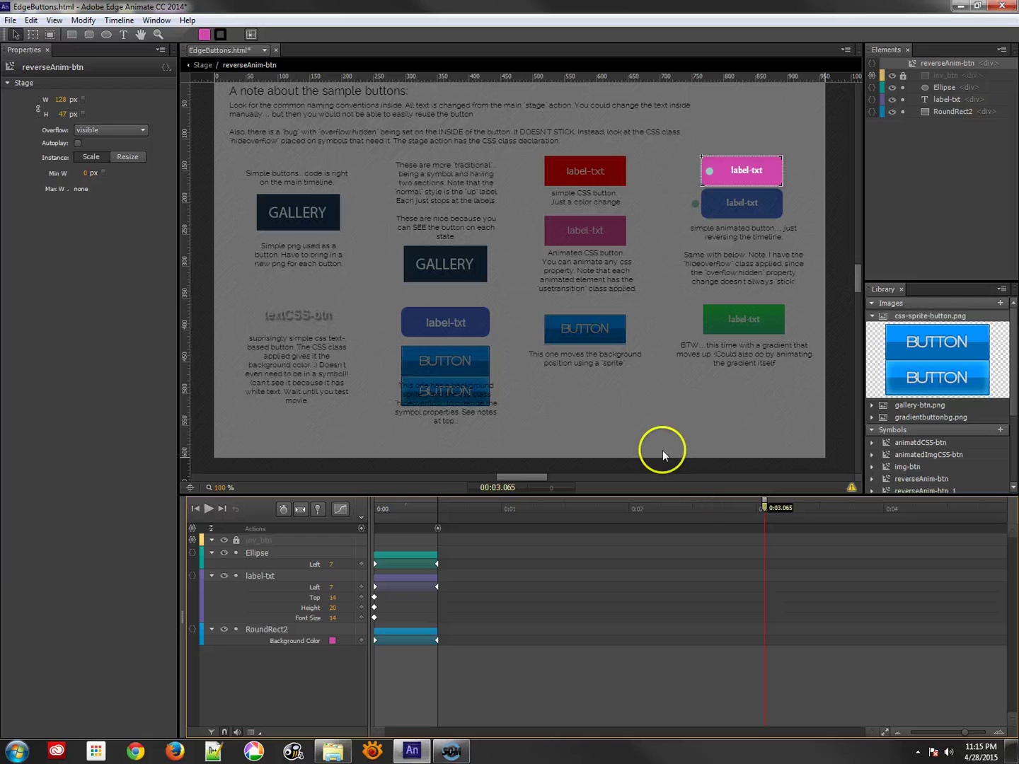
double_click(674, 182)
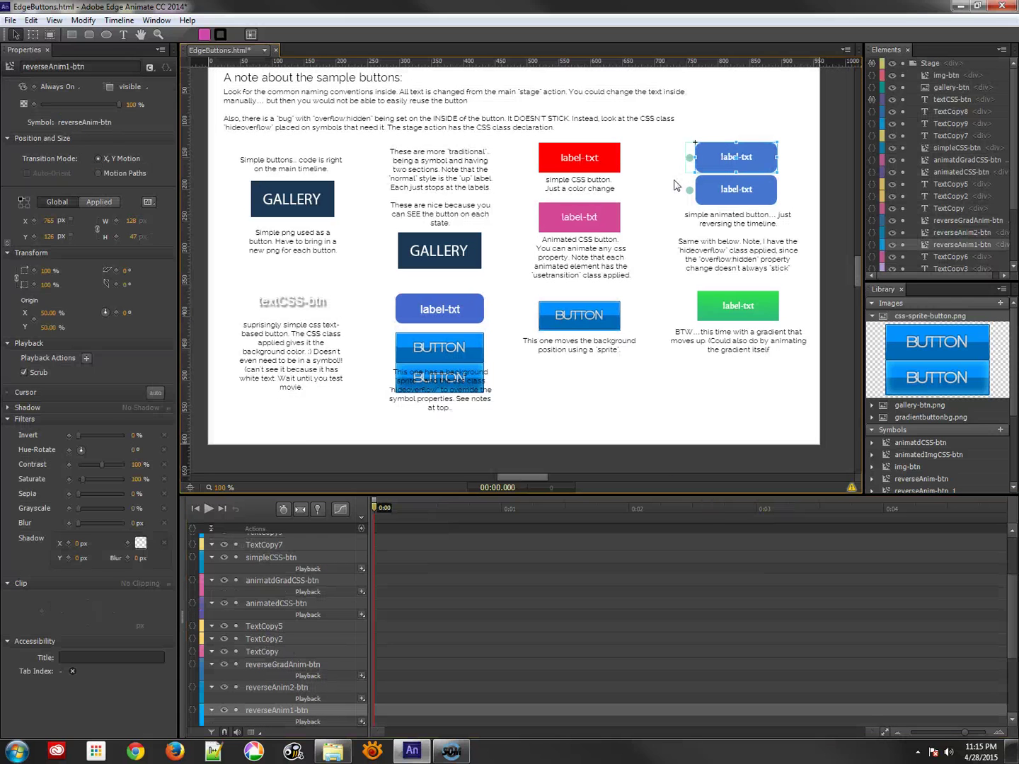